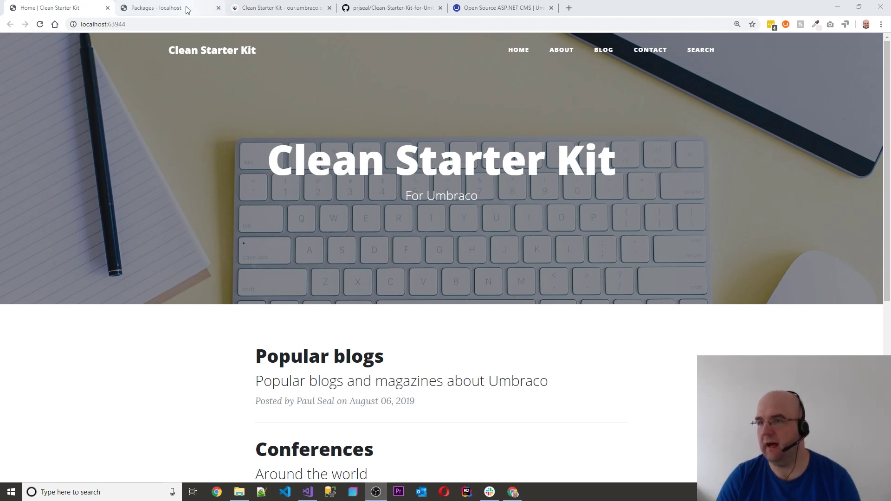
Glance at the Our Umbraco package page, then highlight the Clean Starter Kit heading on the homepage
click(279, 8)
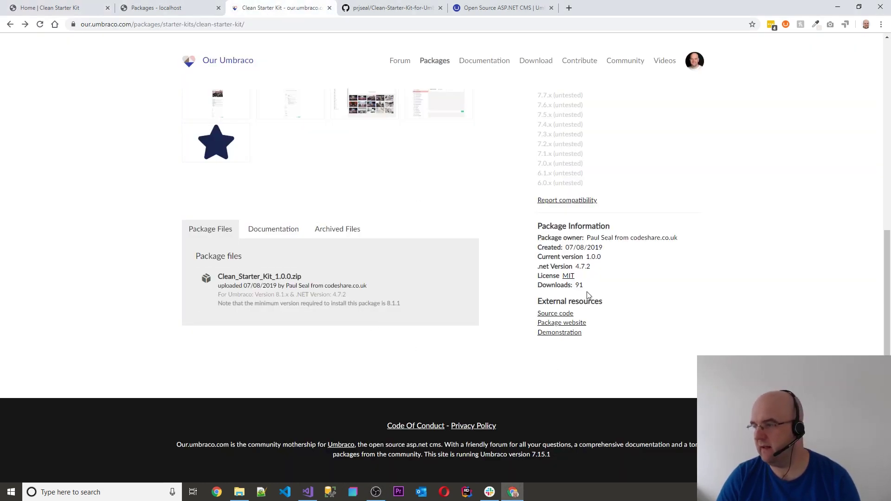
click(64, 10)
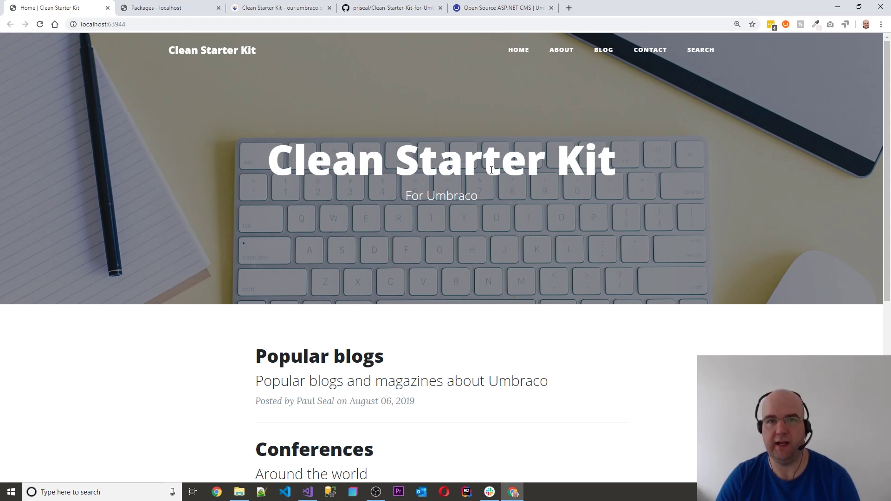
drag(650, 174, 547, 166)
click(517, 194)
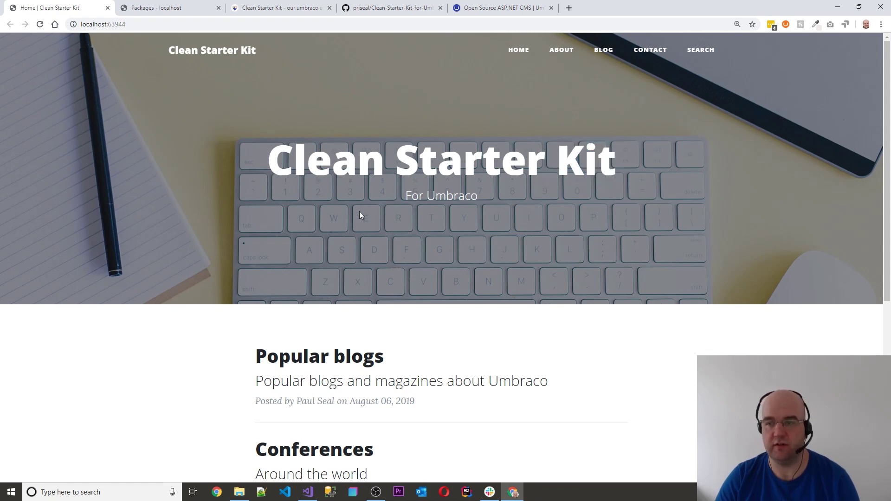
Scroll the homepage, then switch to the backoffice Packages listing
scroll(390, 212, down, 6)
scroll(427, 214, up, 5)
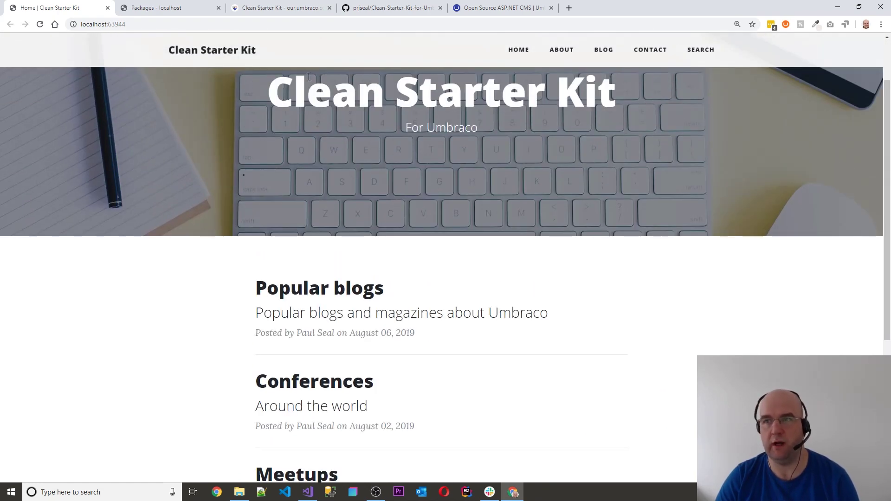
scroll(514, 246, up, 2)
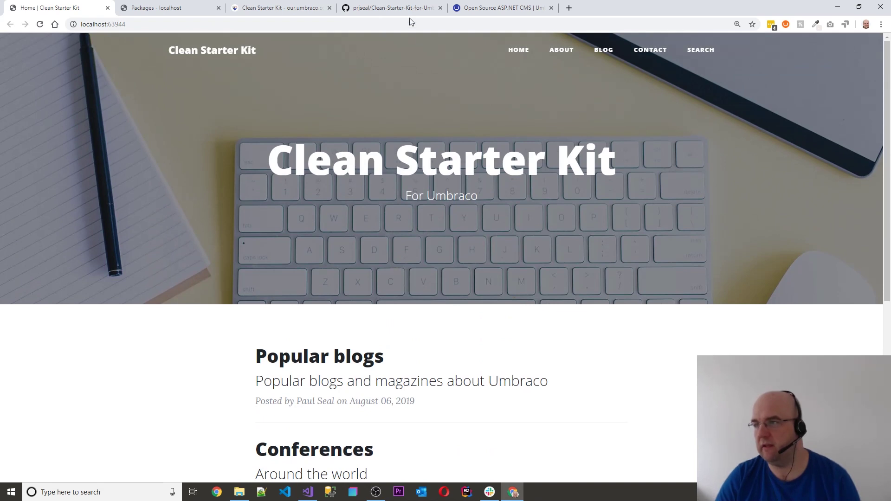
click(163, 8)
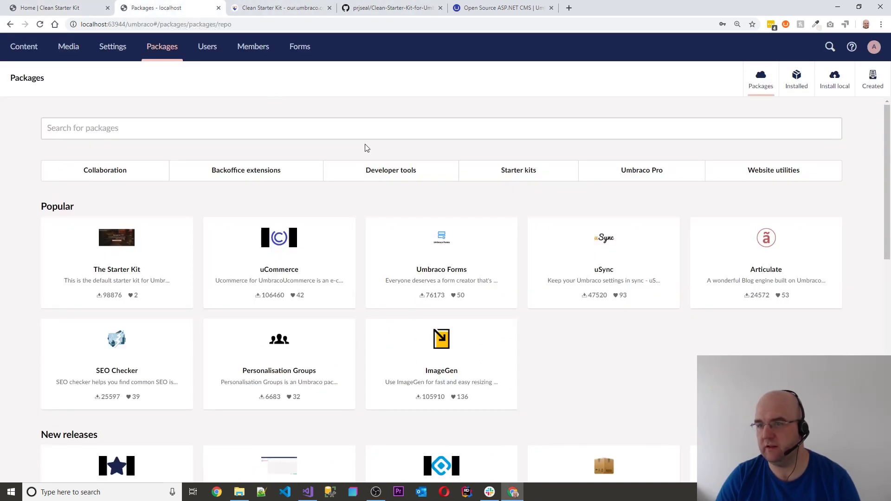
Compare the umbraco.com and Our Umbraco version 1.0.0 pages, find Clean Starter Kit under New releases, then return home
click(504, 8)
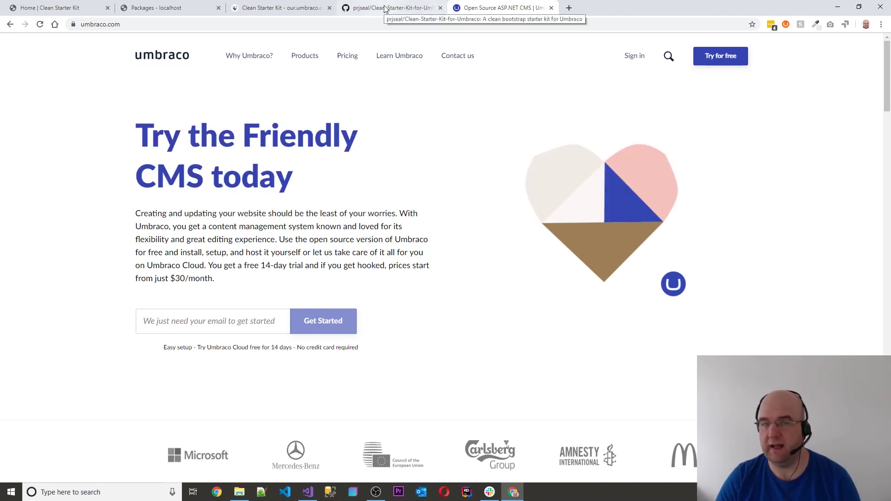
click(274, 7)
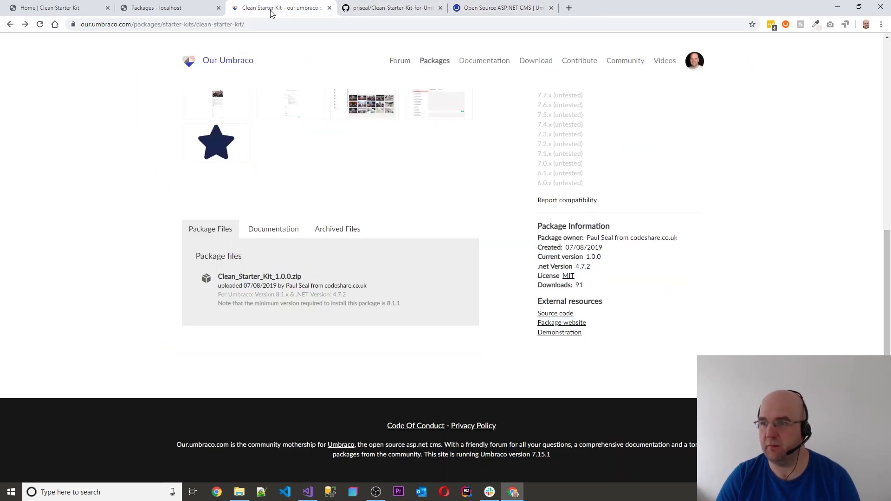
click(181, 8)
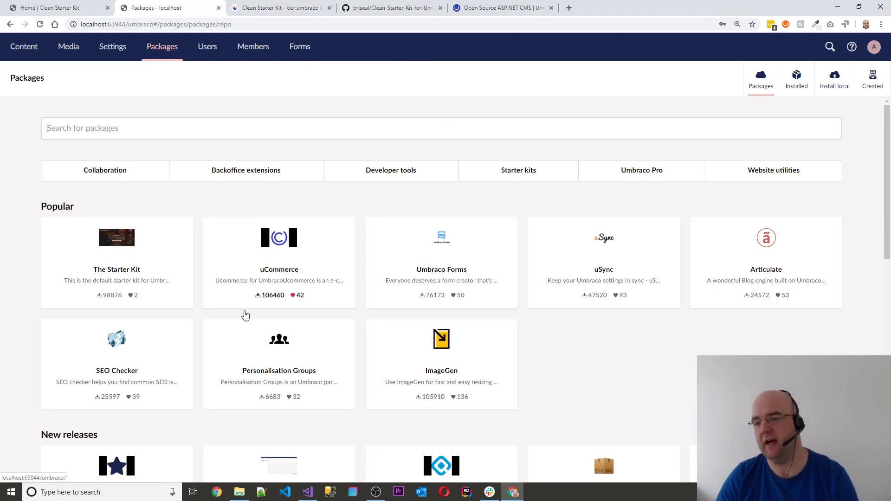
scroll(148, 340, down, 4)
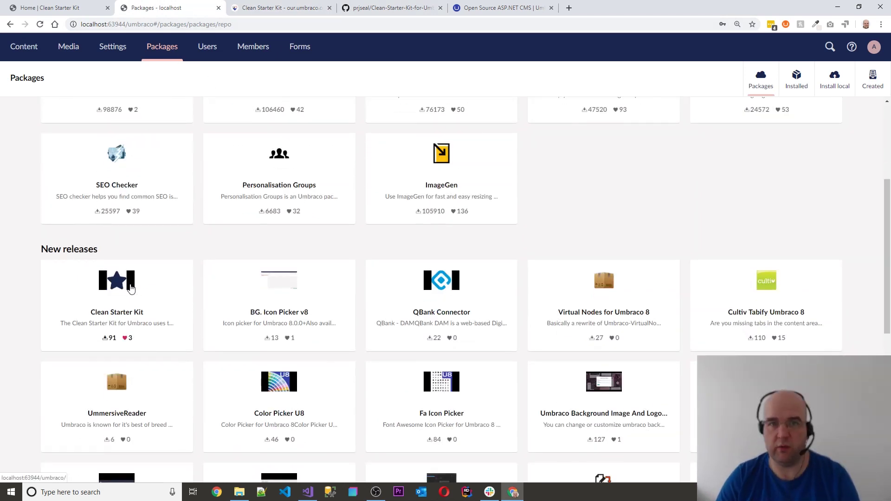
click(278, 7)
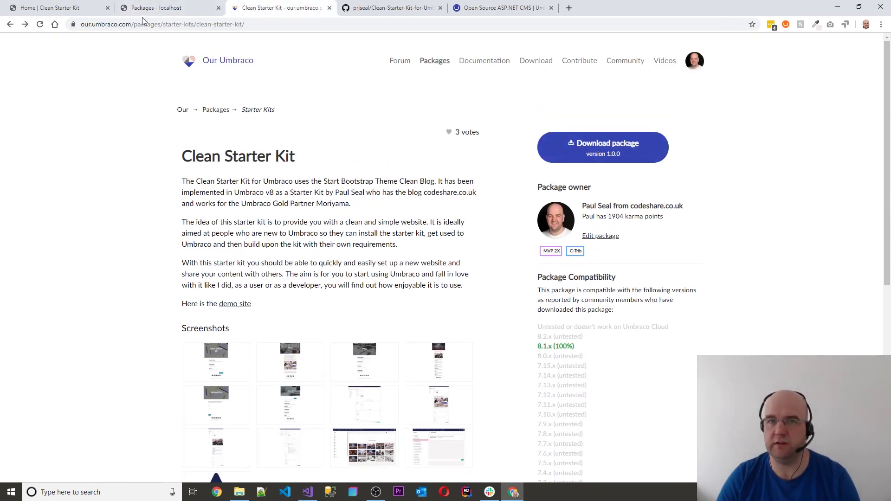
click(93, 14)
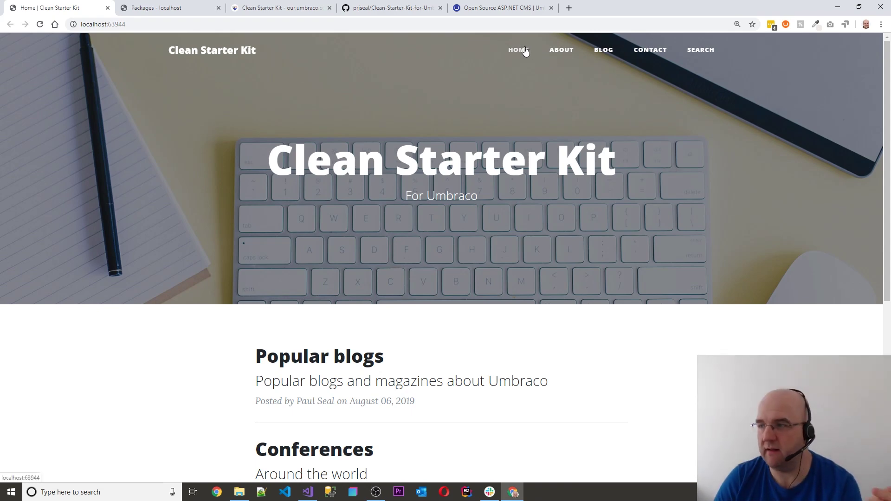
Scroll down the Clean Starter Kit homepage and back to the top
scroll(671, 172, down, 4)
scroll(671, 171, down, 2)
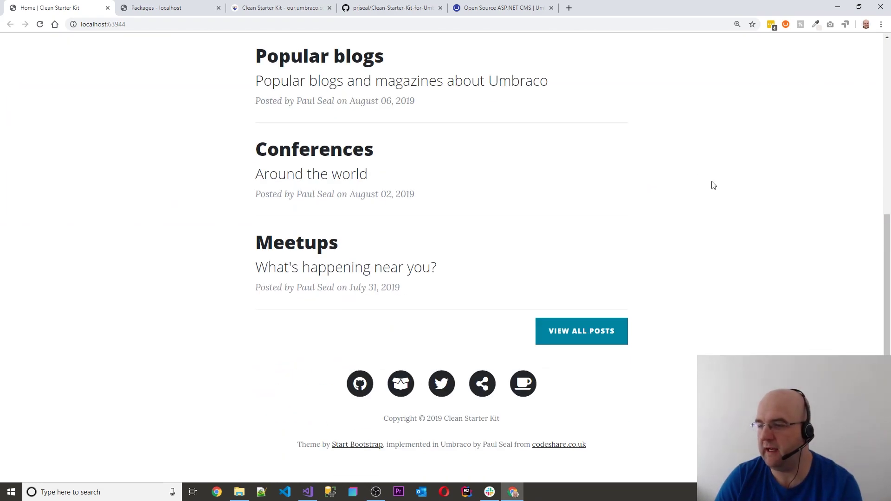
scroll(713, 183, up, 7)
scroll(717, 159, down, 3)
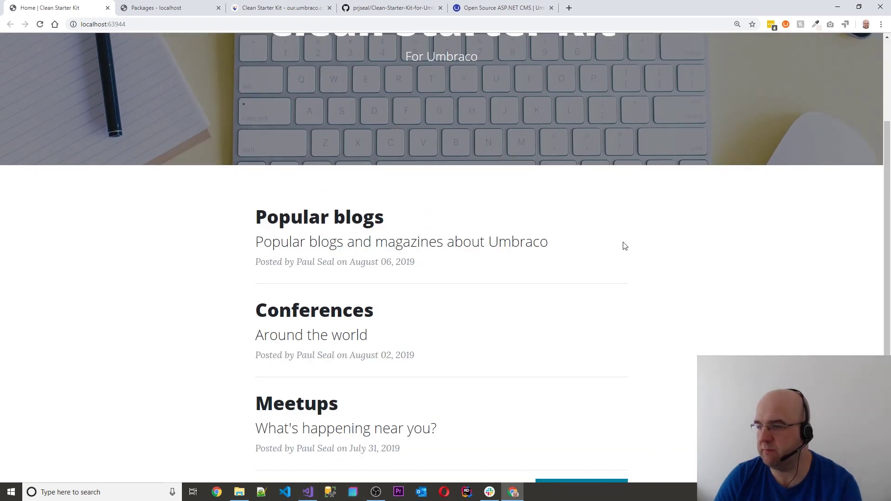
scroll(588, 270, down, 2)
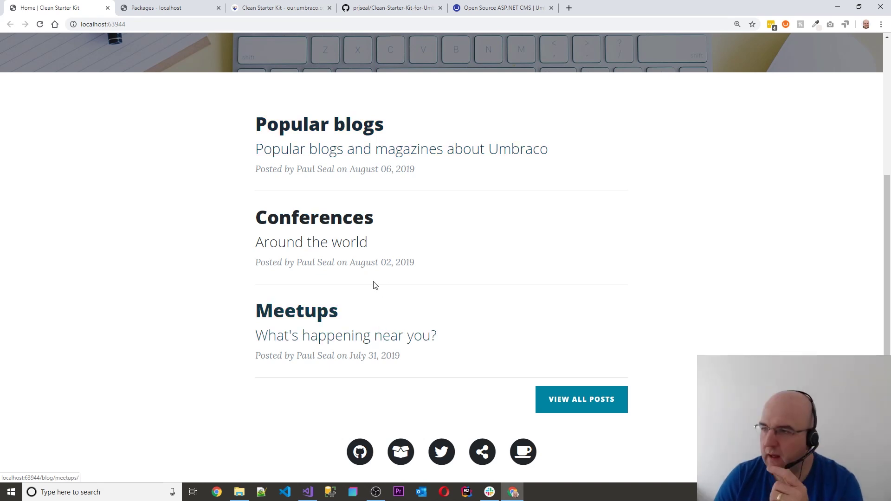
scroll(504, 151, up, 5)
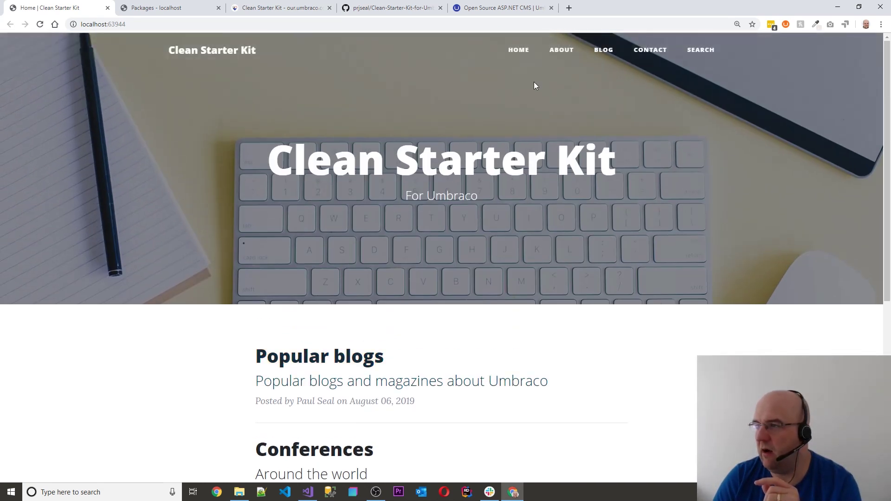
Open the About page and scroll through it
click(559, 52)
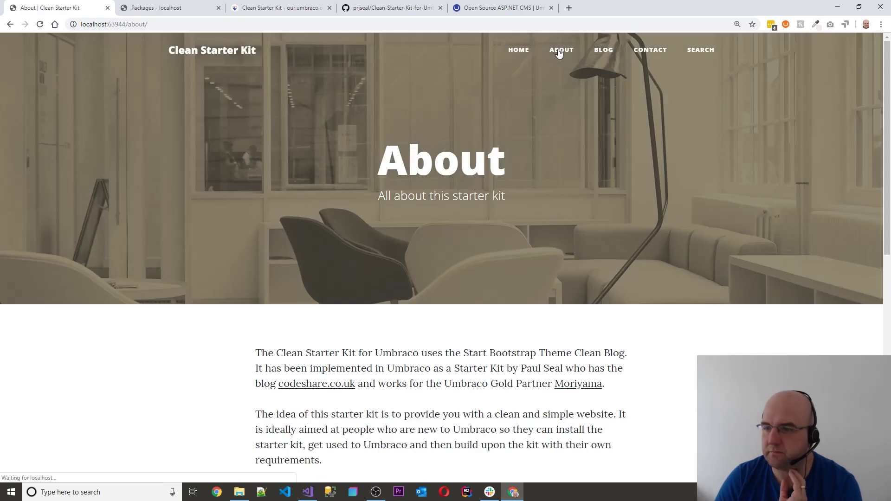
scroll(564, 77, down, 5)
scroll(557, 141, down, 5)
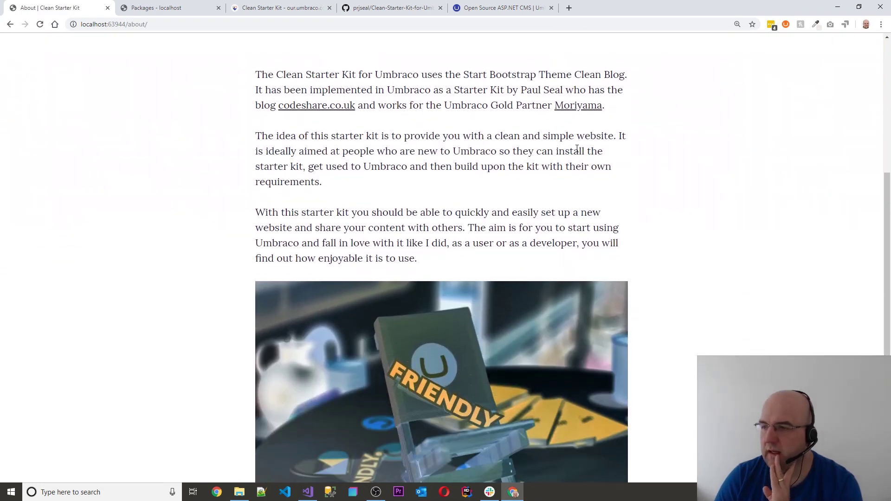
scroll(545, 173, up, 5)
scroll(532, 175, up, 5)
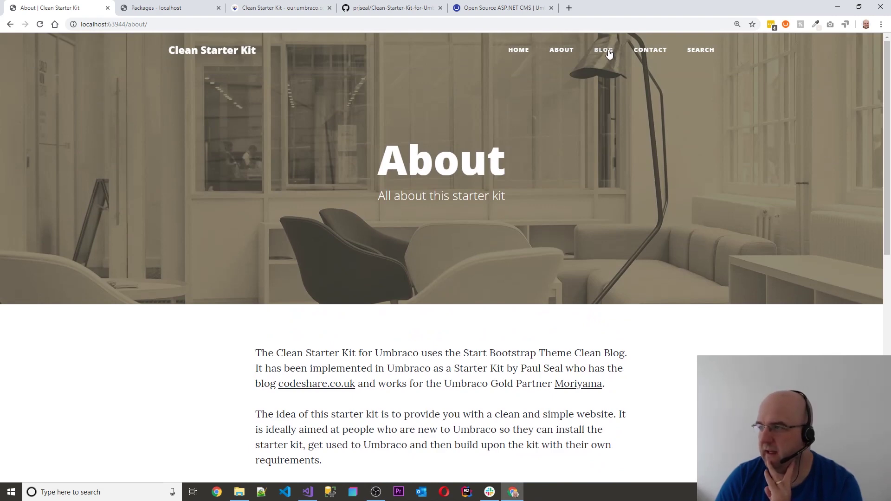
Open the Blog page and look over its four posts: Popular blogs, Conferences, Meetups and Community
click(606, 50)
scroll(608, 109, down, 8)
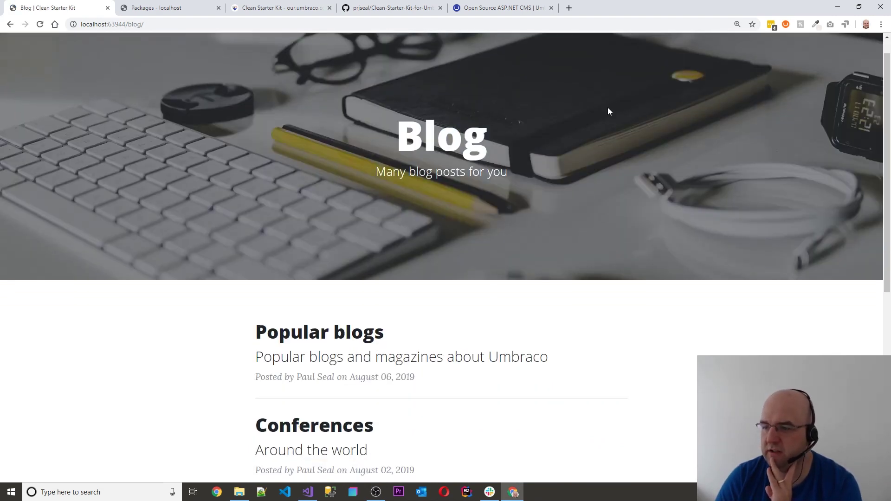
scroll(429, 82, up, 2)
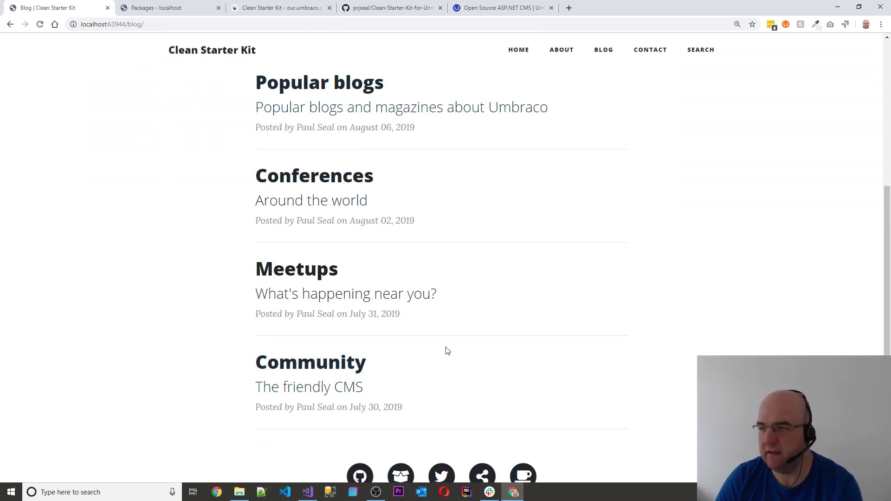
scroll(625, 195, up, 4)
click(641, 51)
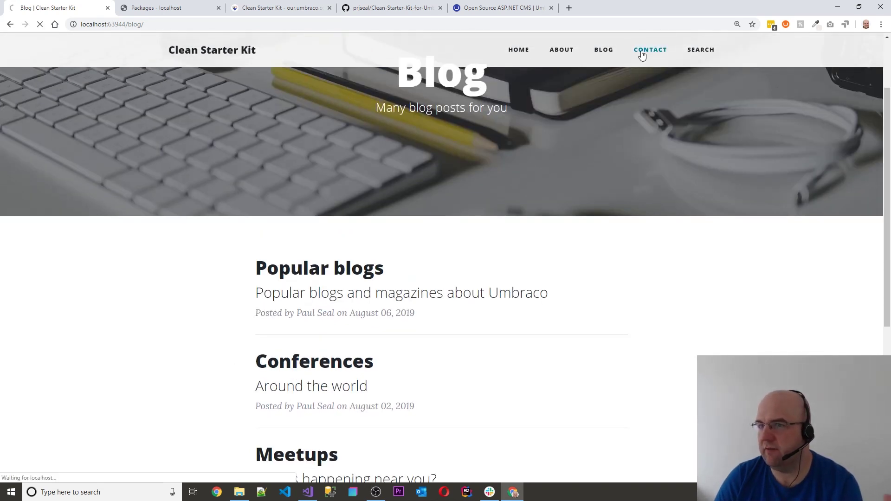
scroll(643, 75, down, 5)
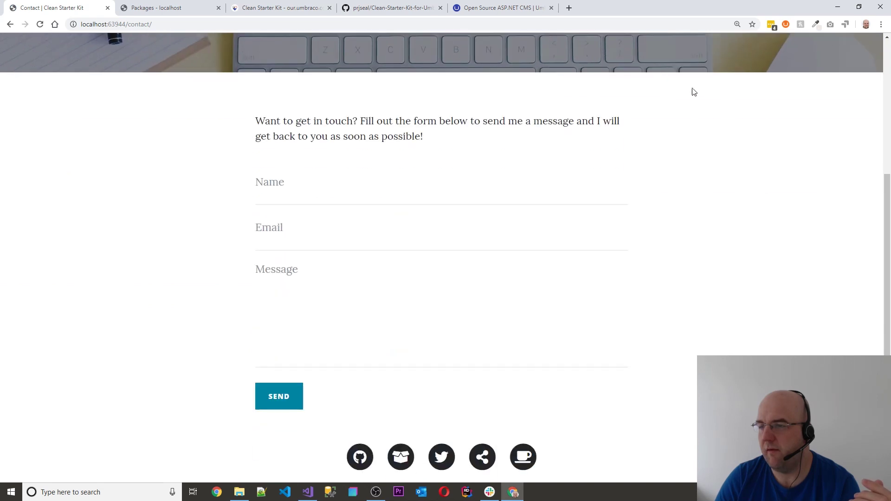
click(299, 182)
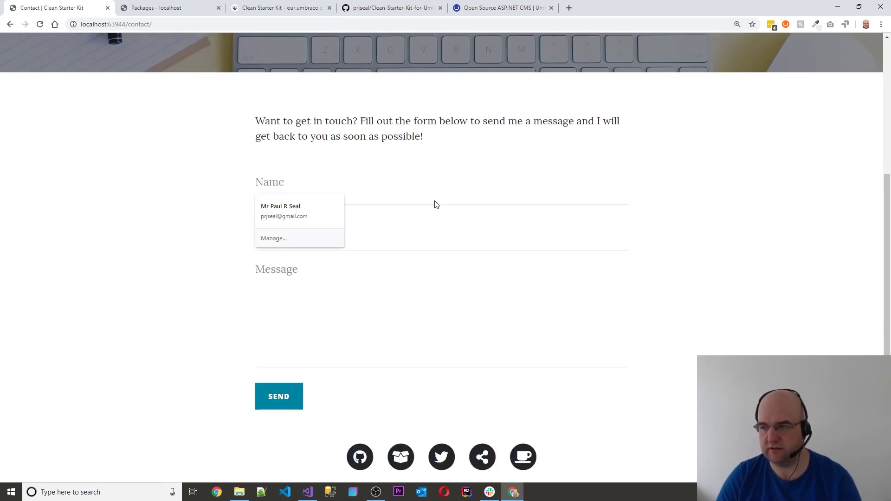
click(302, 173)
text(zxczxc)
click(311, 229)
text(zxc)
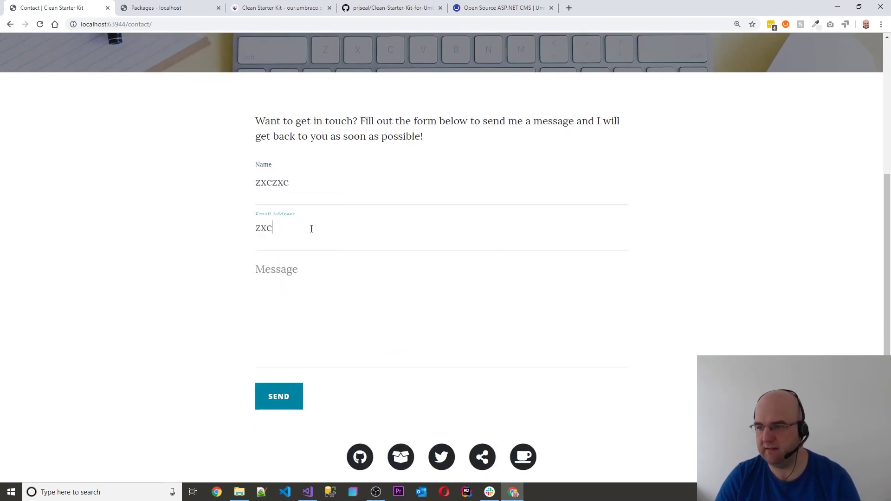
text(zxcz)
click(316, 285)
text(zxczczxc)
click(325, 232)
text(z)
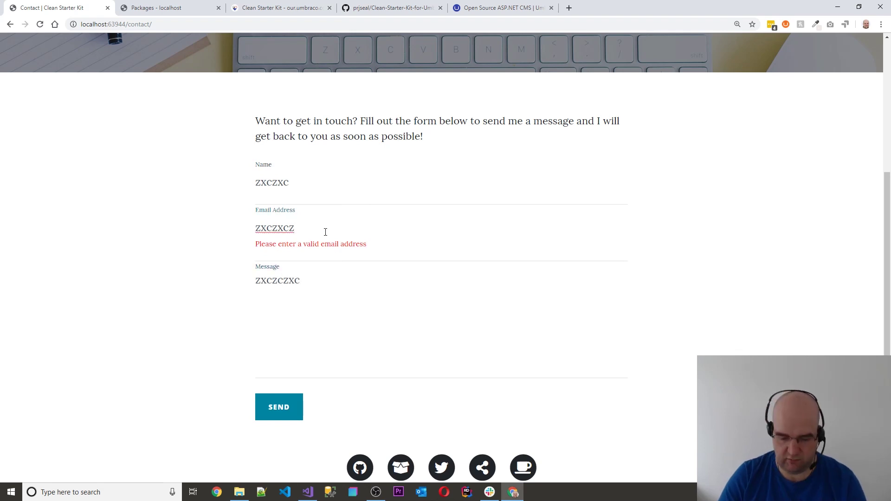
text(@saasda.com)
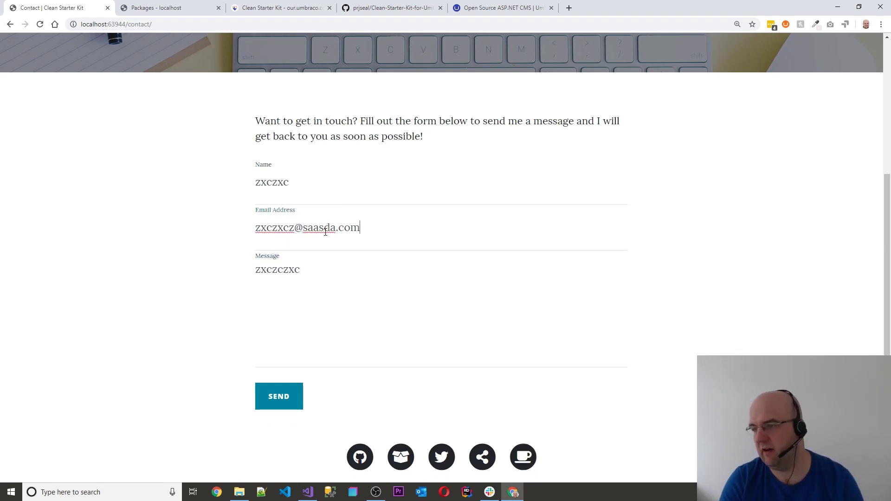
click(279, 397)
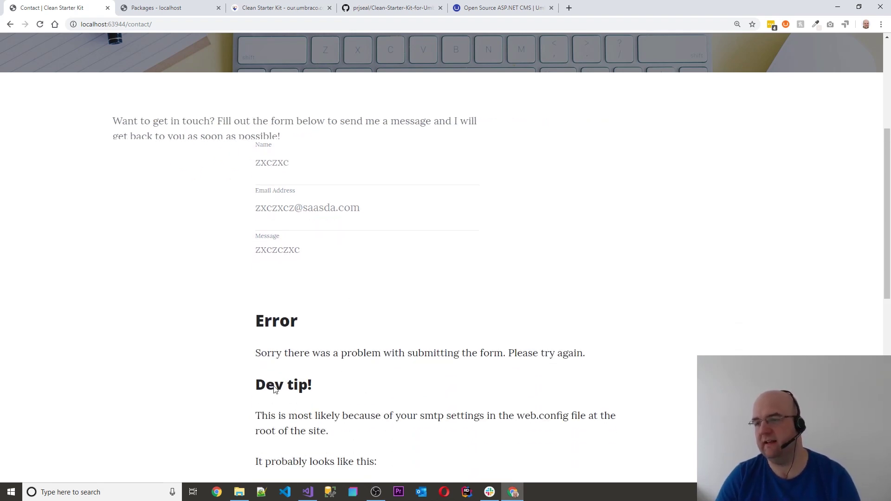
scroll(318, 91, down, 2)
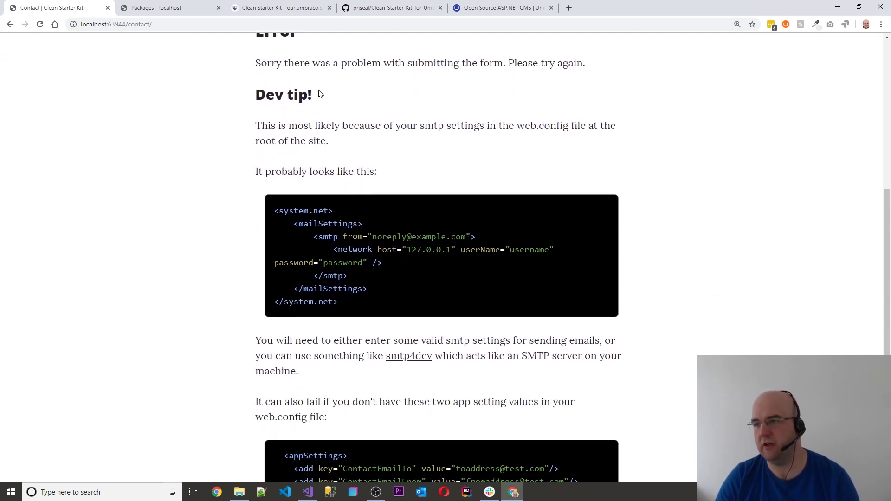
scroll(394, 132, up, 2)
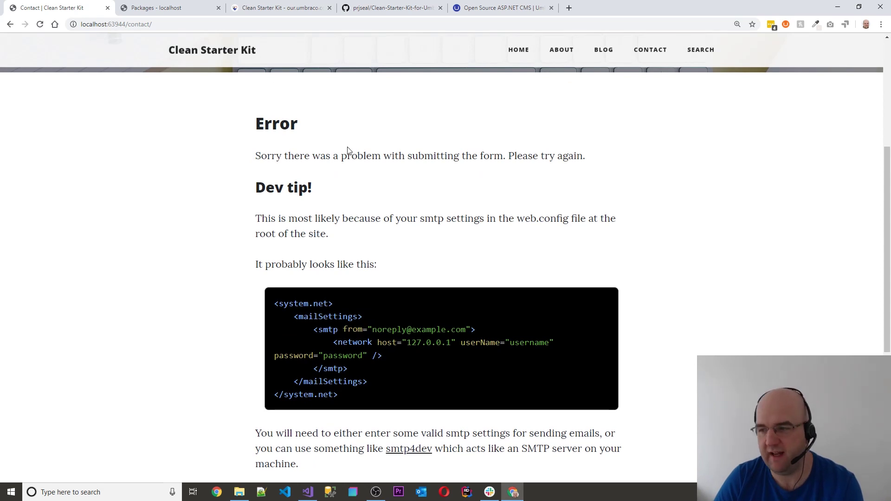
scroll(445, 196, down, 2)
scroll(360, 301, down, 4)
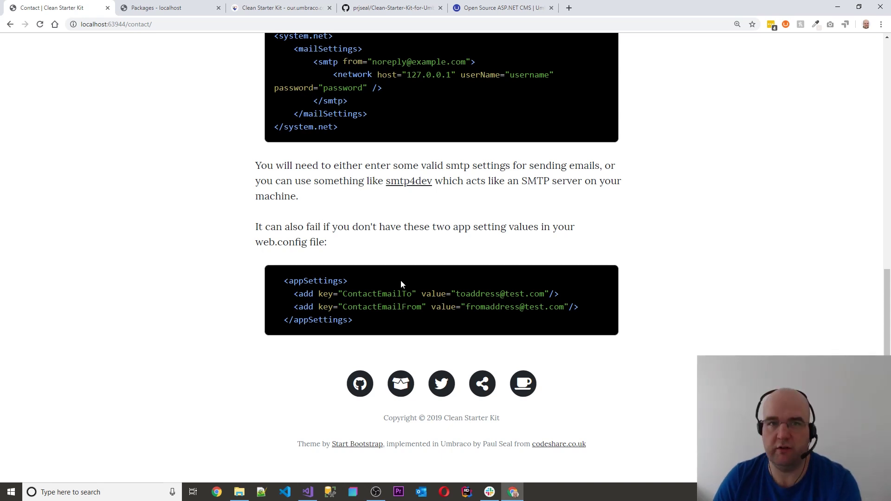
scroll(400, 279, up, 7)
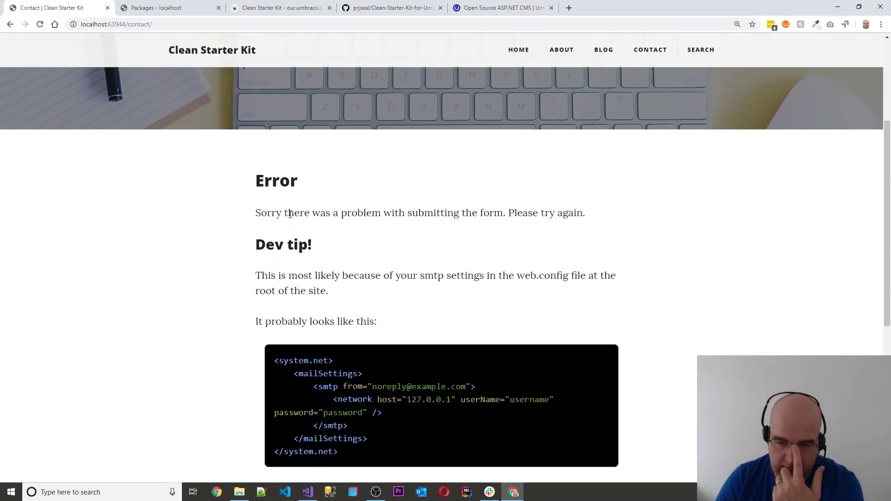
scroll(339, 227, down, 4)
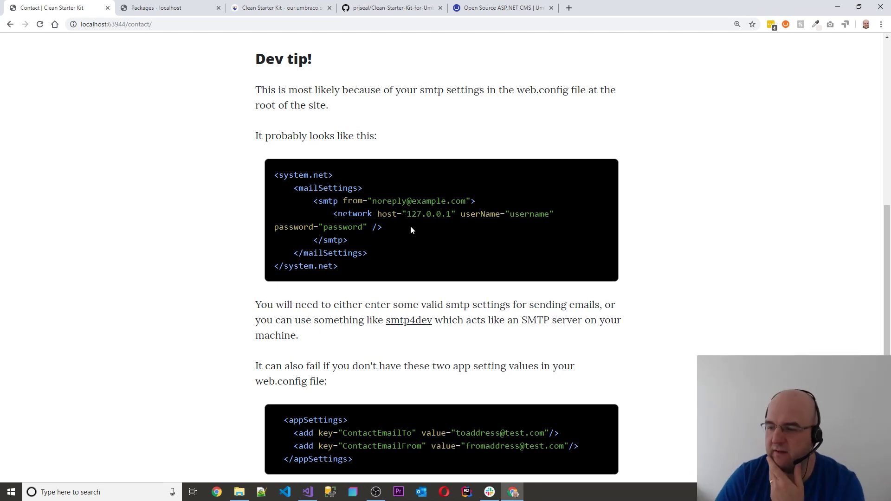
scroll(420, 227, down, 3)
scroll(436, 228, up, 10)
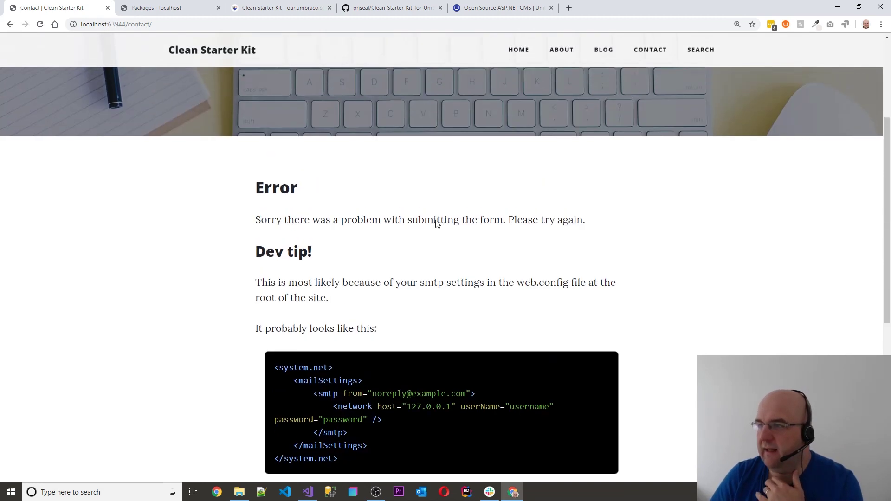
click(696, 54)
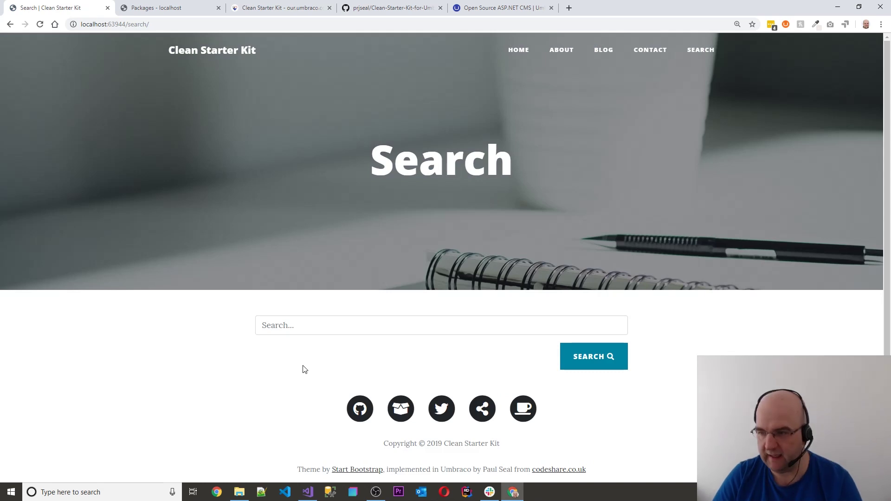
Search the site for 'about' via autofill and scroll through the 5 results
click(300, 328)
text(about)
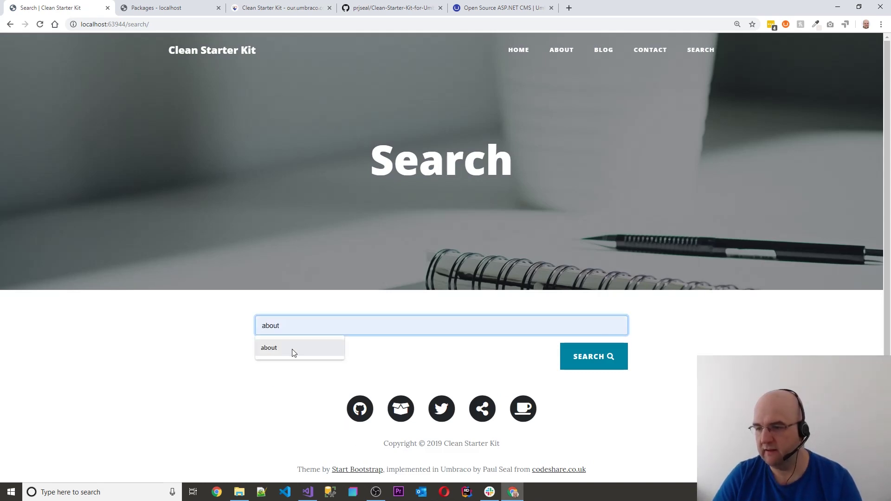
click(291, 349)
click(578, 360)
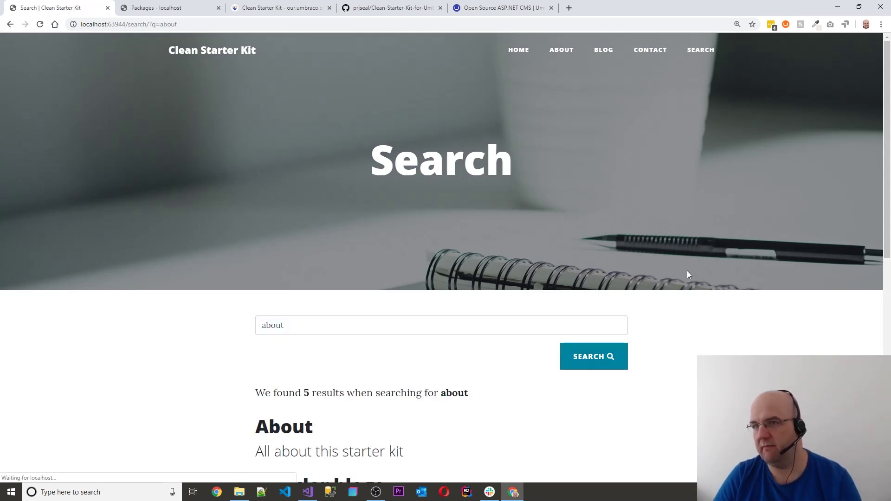
scroll(687, 271, down, 5)
scroll(420, 201, down, 3)
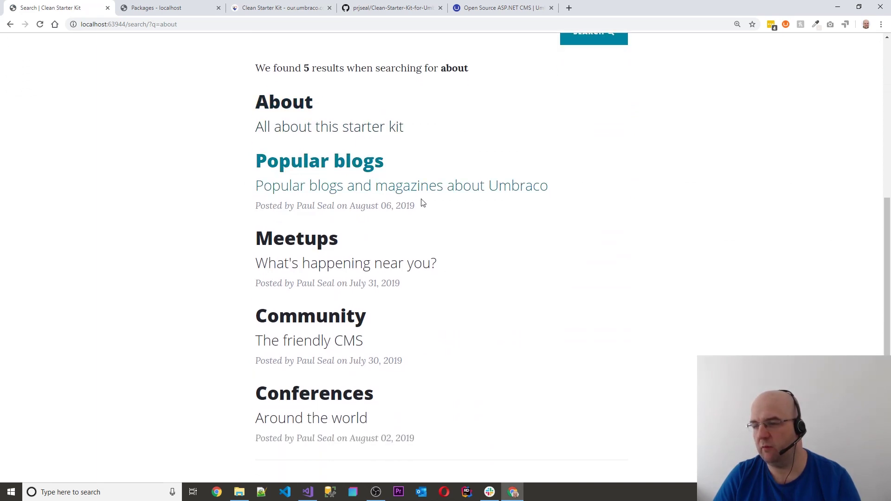
scroll(425, 253, up, 4)
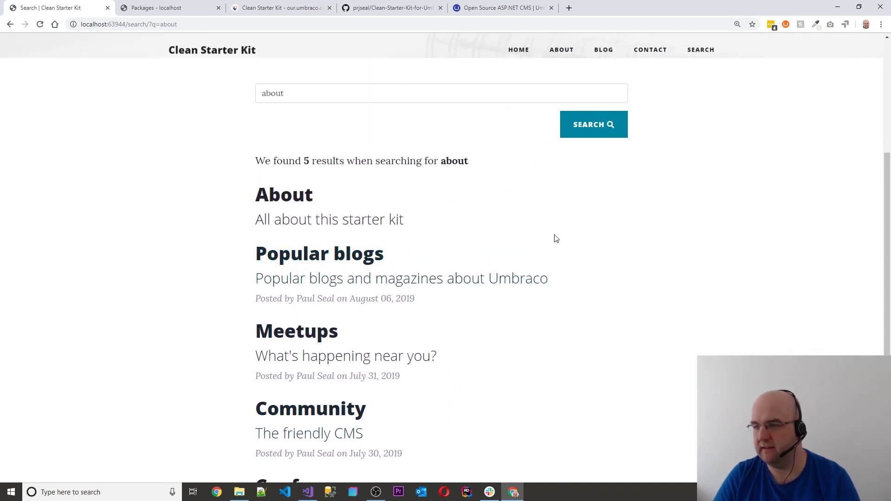
scroll(684, 185, up, 5)
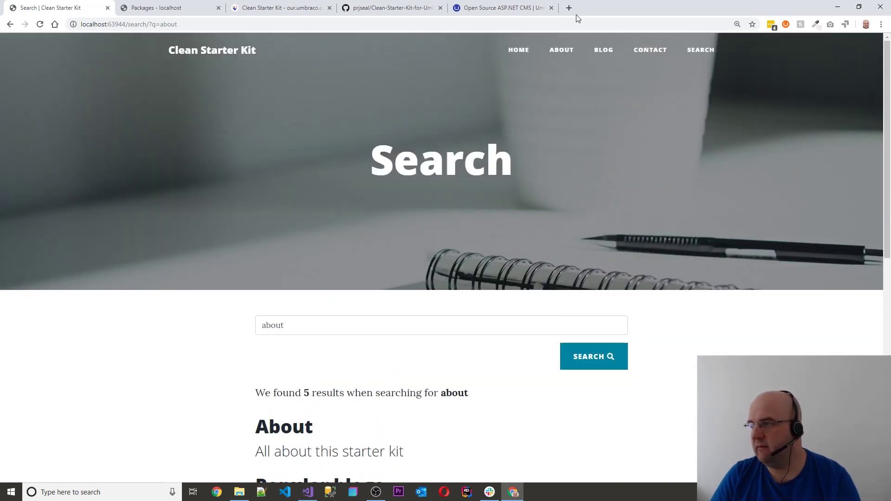
scroll(583, 97, down, 5)
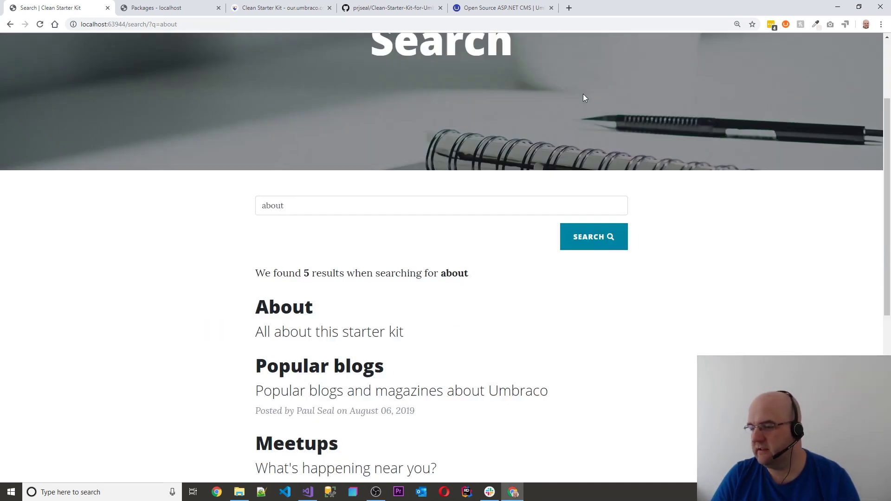
Open the Popular blogs post from the search results and skim its introduction
click(367, 258)
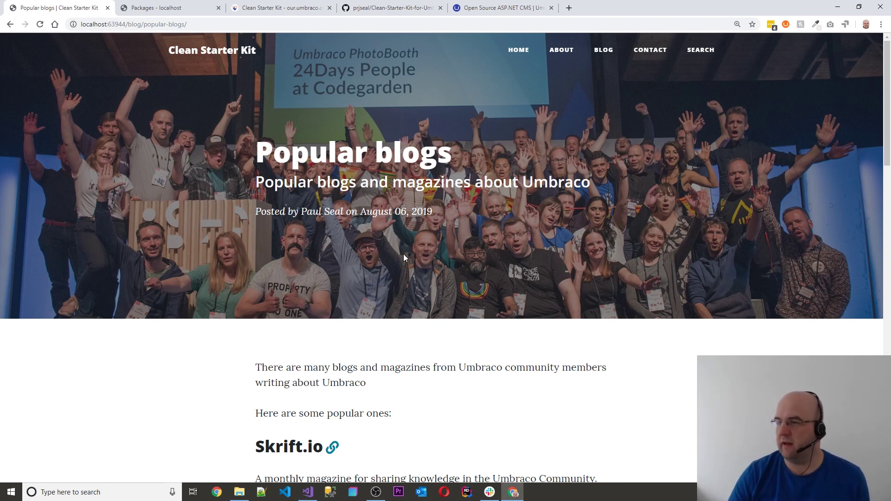
scroll(473, 274, down, 5)
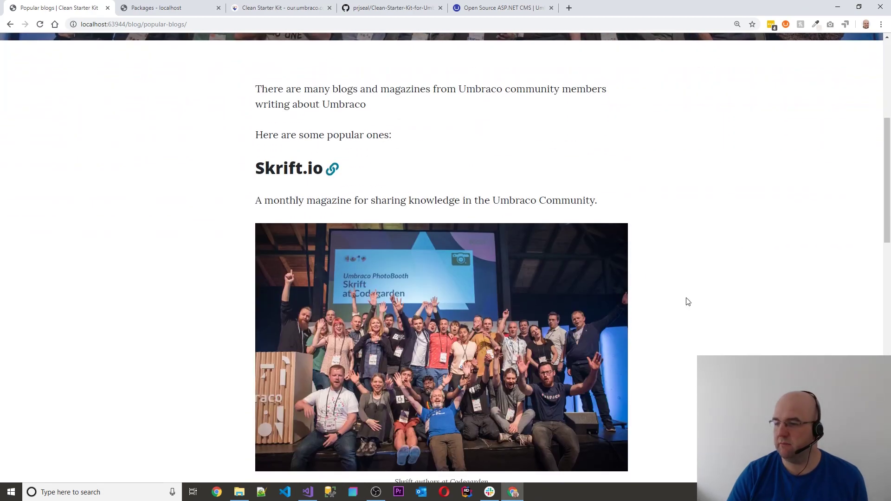
scroll(708, 304, down, 5)
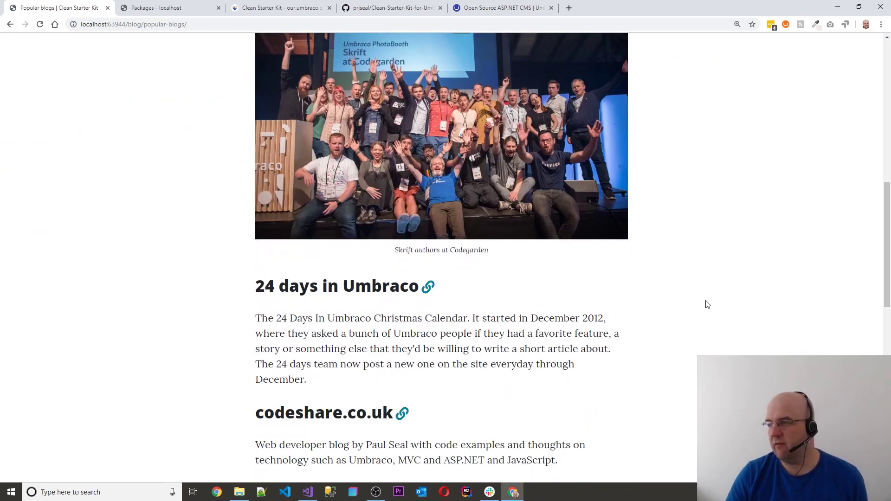
scroll(707, 302, up, 9)
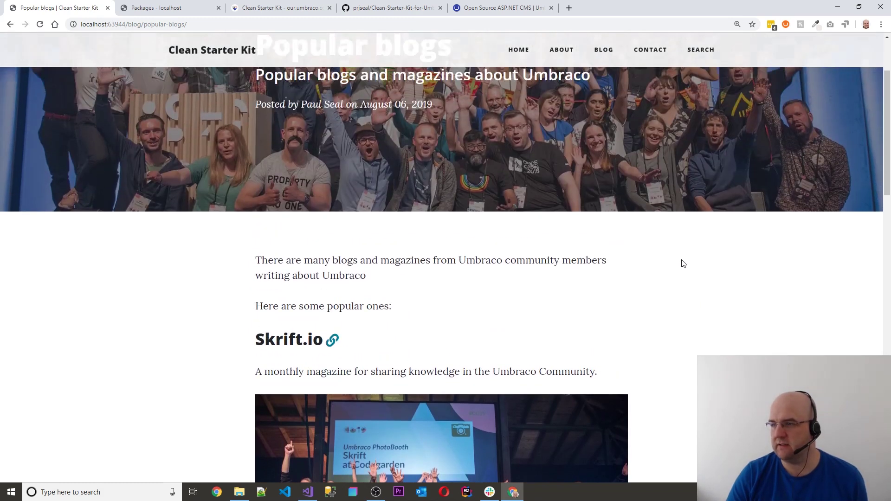
scroll(683, 263, up, 2)
Scroll through the post's Umbraco blogs and magazines from Skrift.io onward, then back up
scroll(522, 162, down, 5)
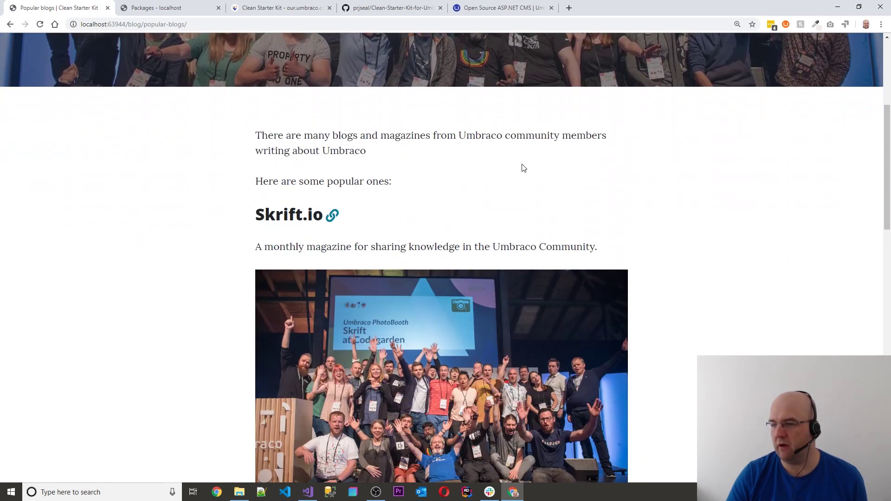
scroll(310, 213, down, 7)
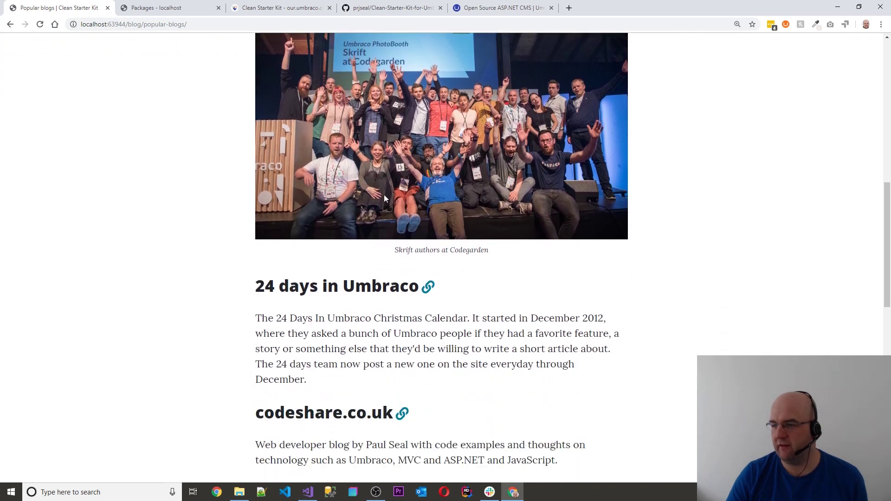
scroll(408, 205, down, 2)
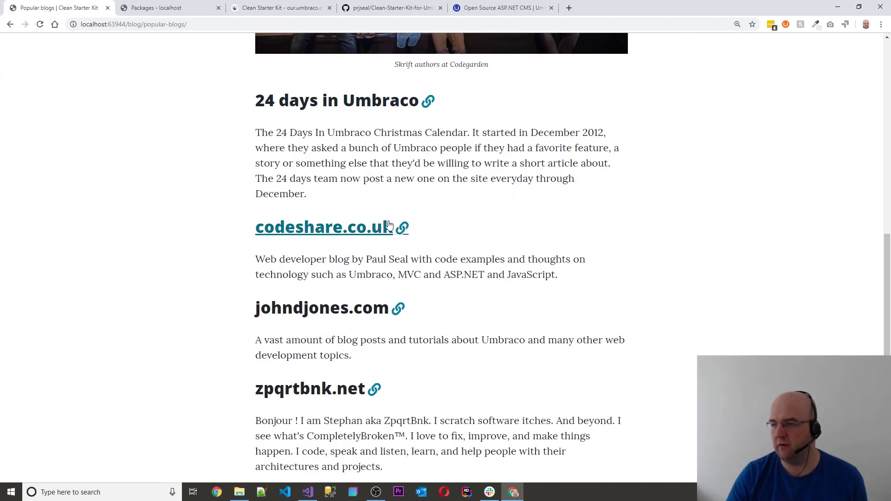
scroll(373, 240, down, 5)
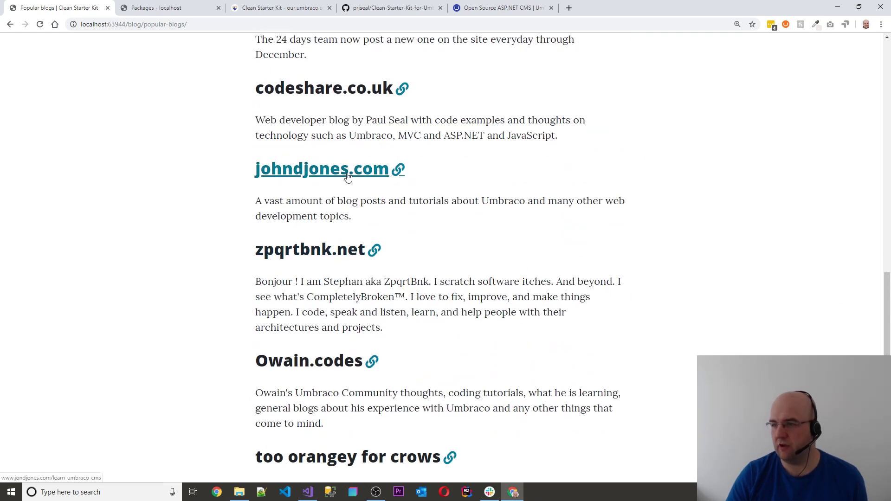
scroll(366, 195, up, 3)
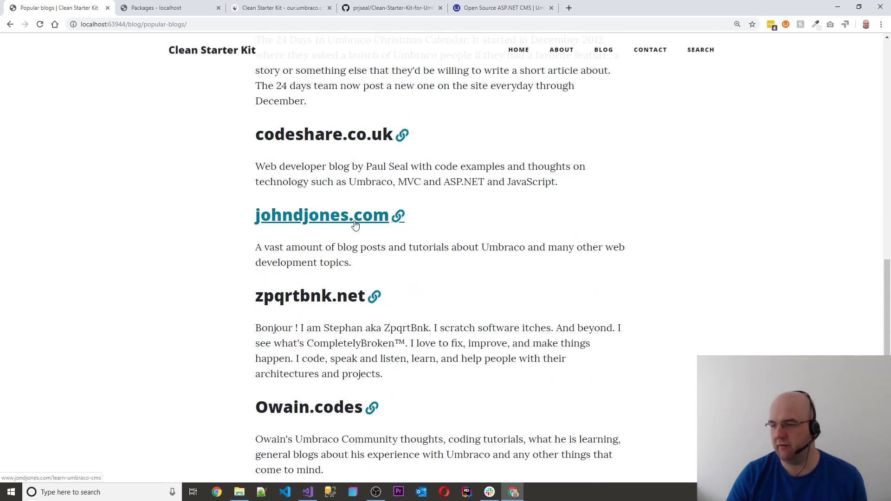
scroll(366, 228, down, 1)
scroll(371, 230, down, 3)
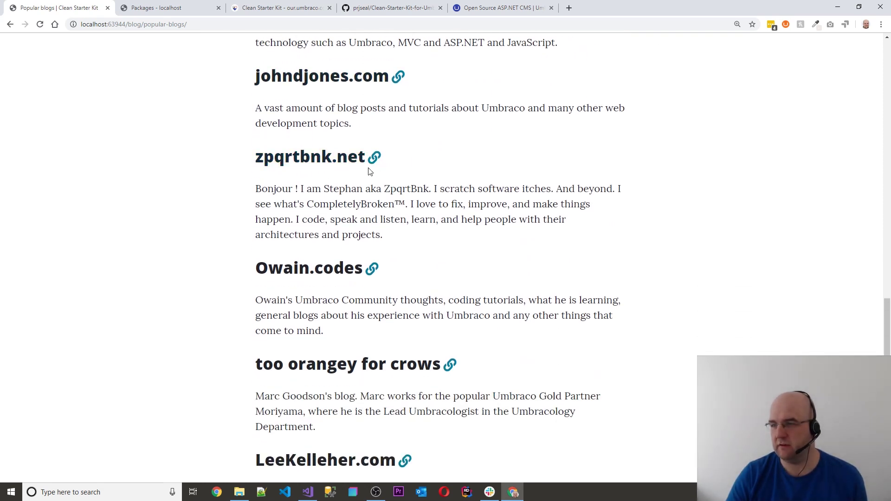
scroll(367, 181, down, 2)
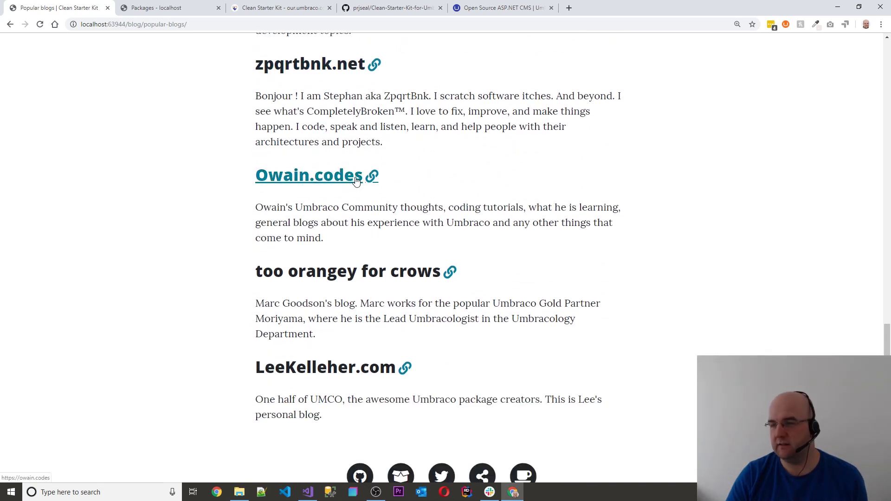
scroll(371, 182, down, 2)
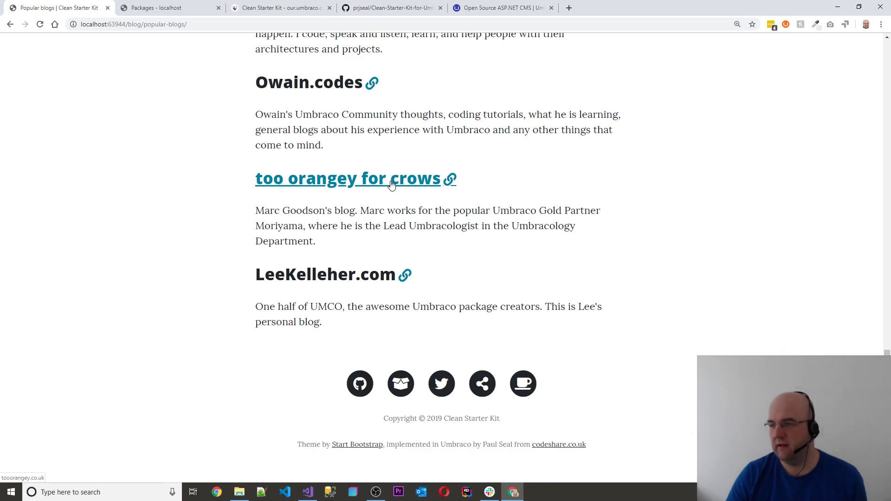
scroll(609, 291, up, 10)
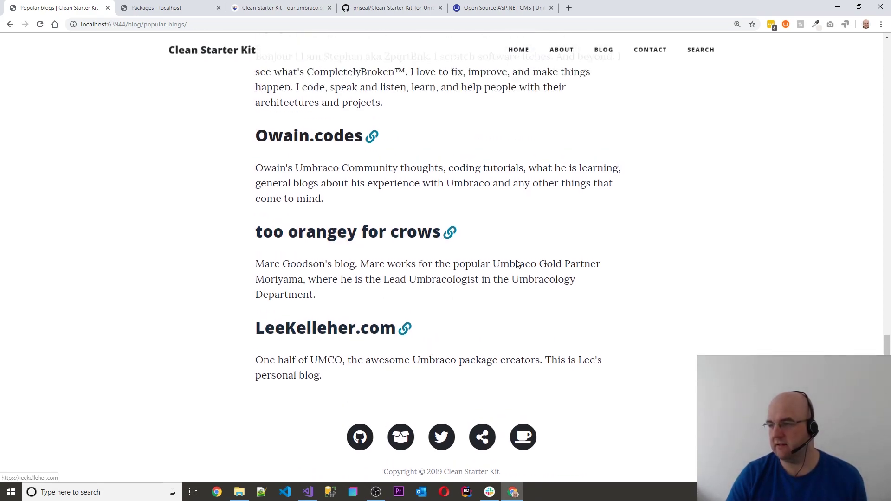
scroll(611, 290, up, 10)
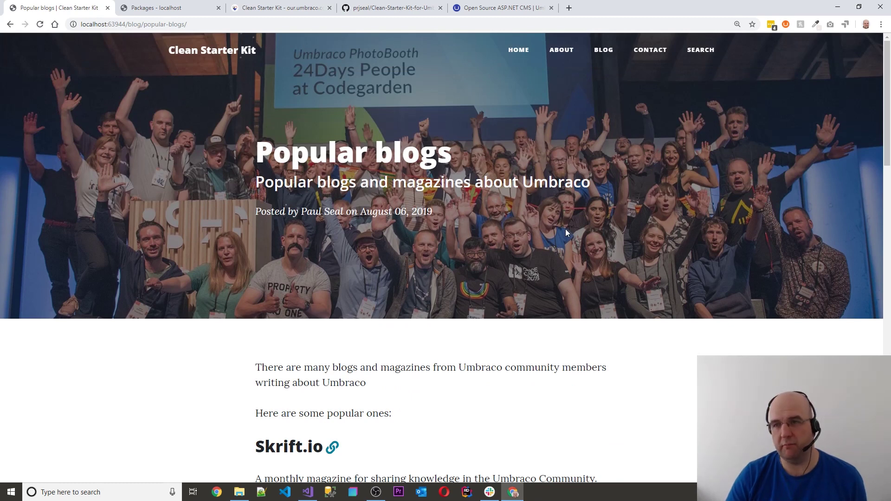
Go to the Blog listing and open the Conferences post
click(601, 53)
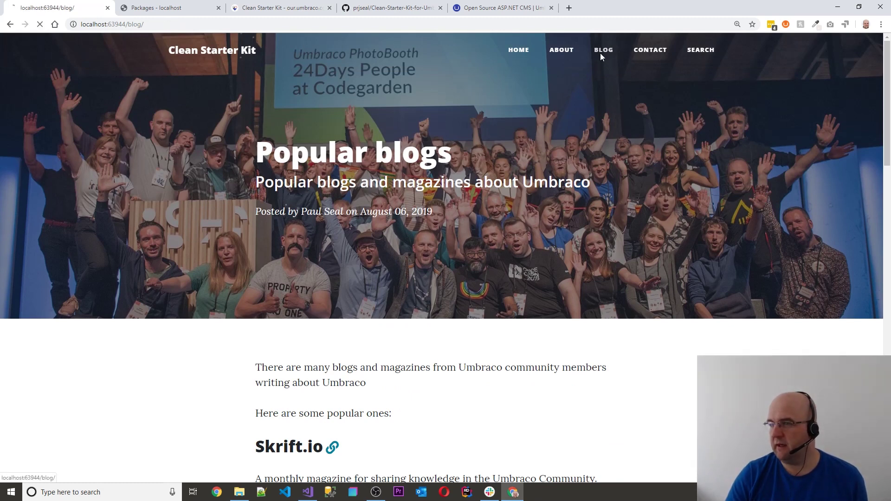
scroll(396, 291, down, 4)
click(340, 273)
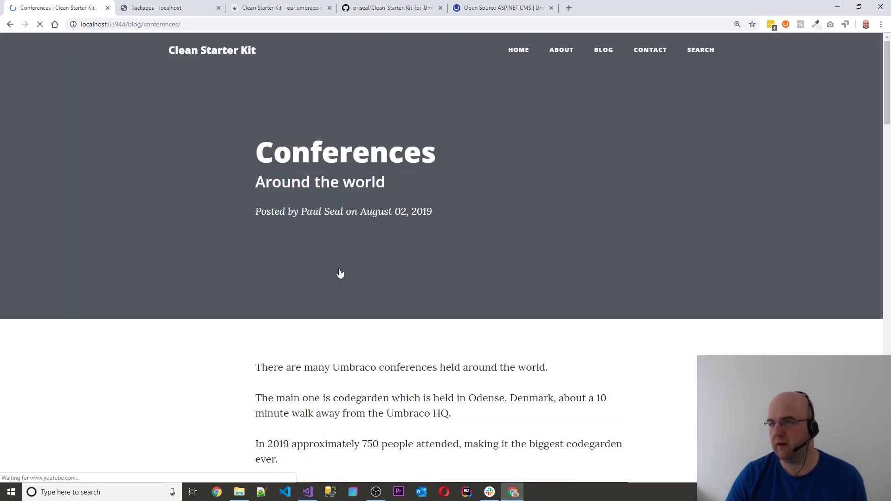
scroll(497, 289, down, 7)
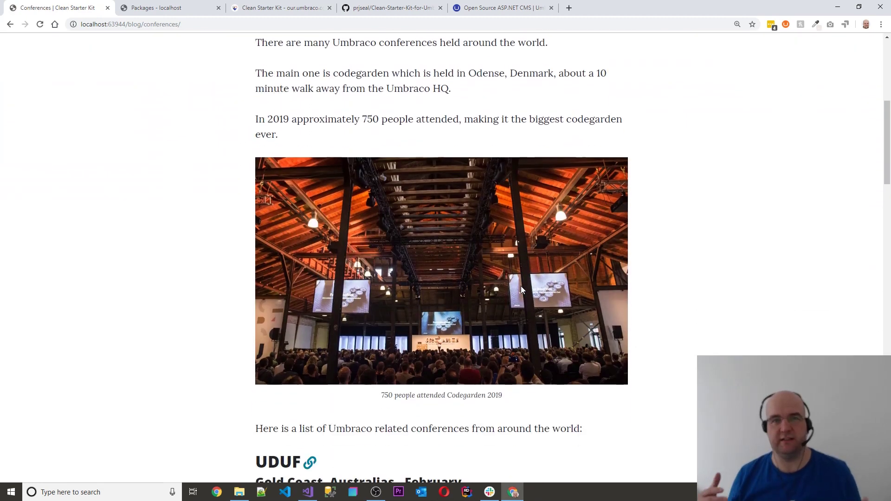
scroll(522, 286, down, 5)
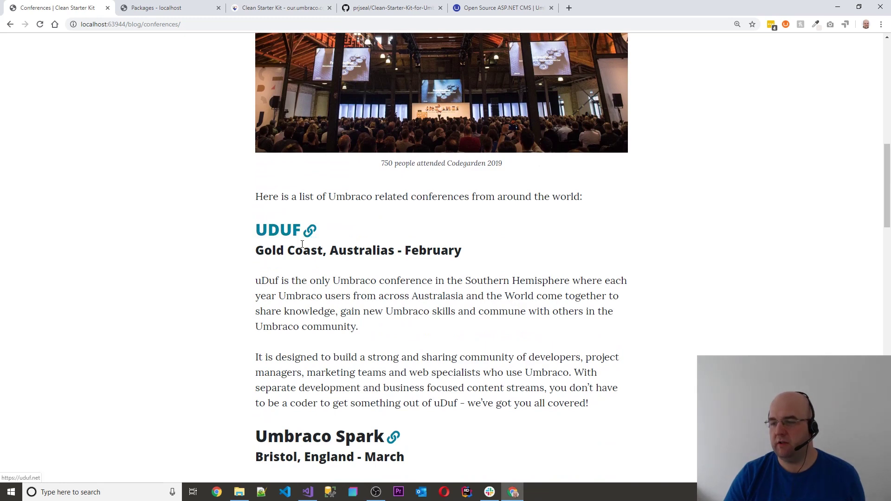
scroll(368, 301, down, 7)
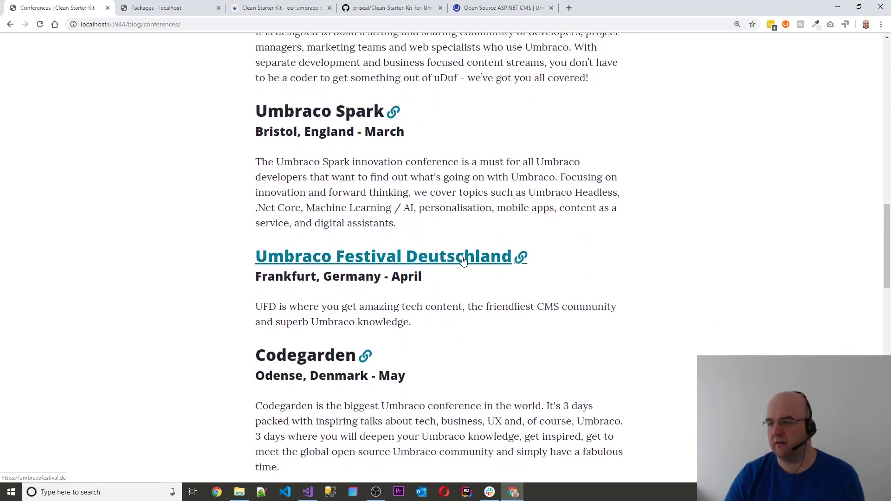
scroll(451, 273, down, 3)
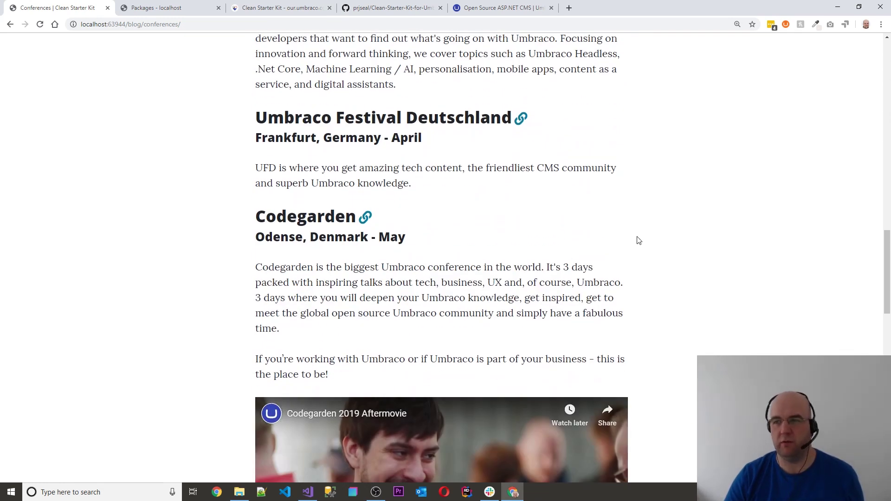
Read the Conferences post's worldwide Umbraco events down to the footer, then return to the Blog listing
scroll(636, 237, down, 1)
scroll(640, 236, down, 2)
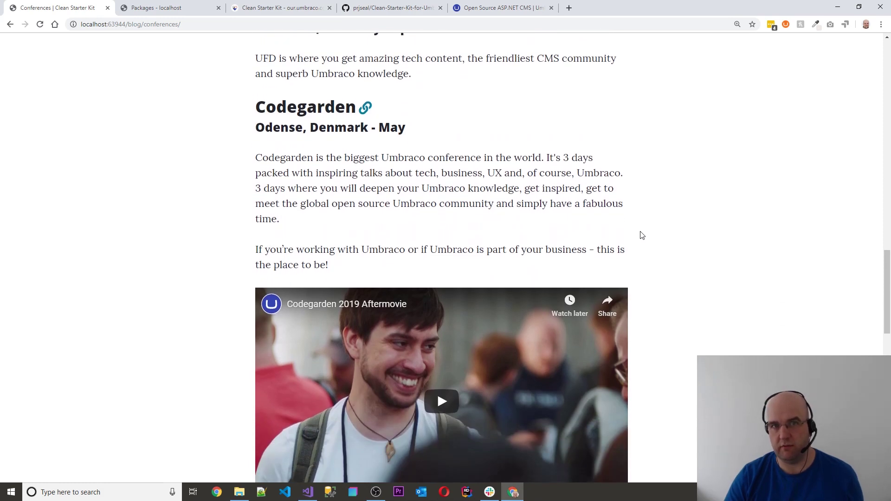
scroll(640, 235, down, 10)
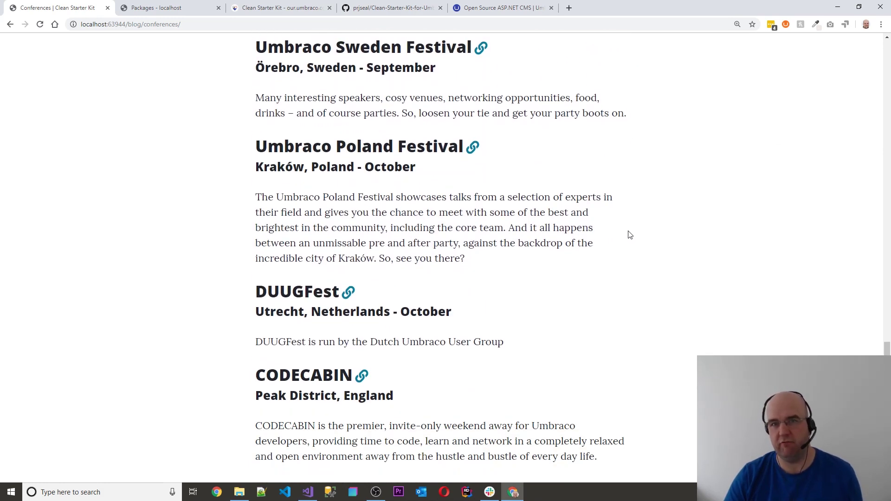
scroll(630, 235, down, 3)
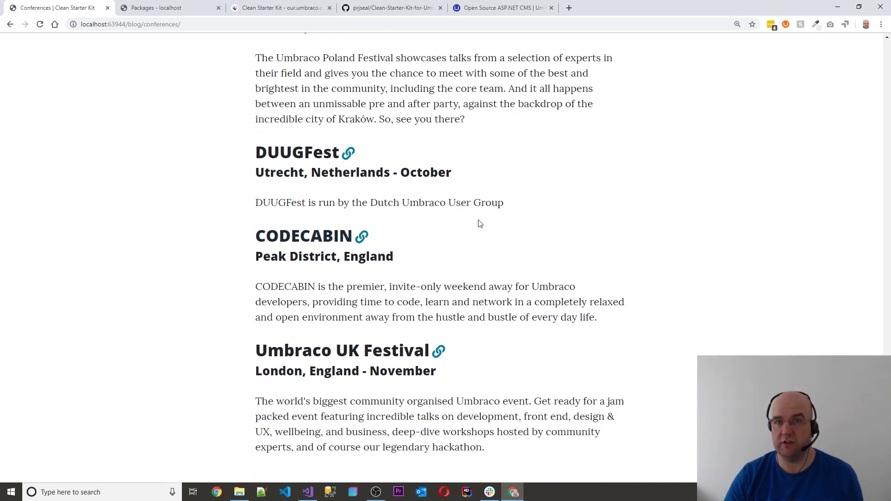
scroll(503, 224, down, 2)
scroll(569, 214, down, 1)
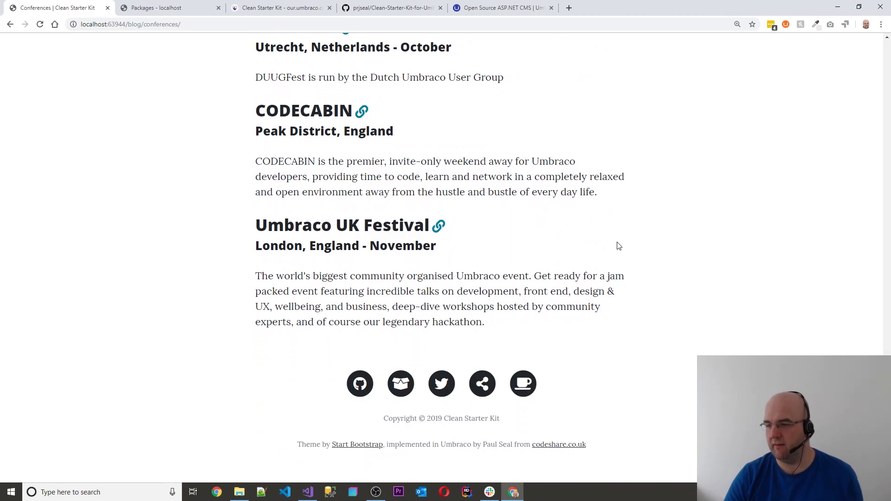
scroll(571, 346, up, 15)
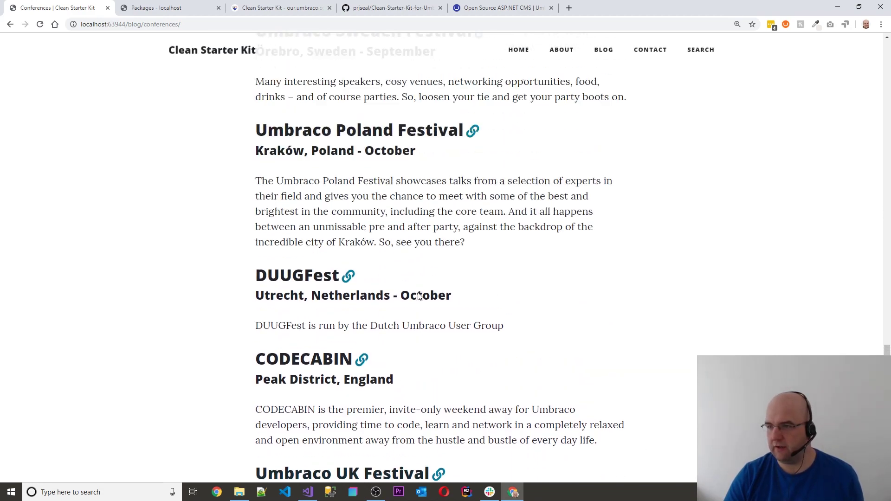
scroll(390, 294, up, 6)
scroll(592, 275, down, 8)
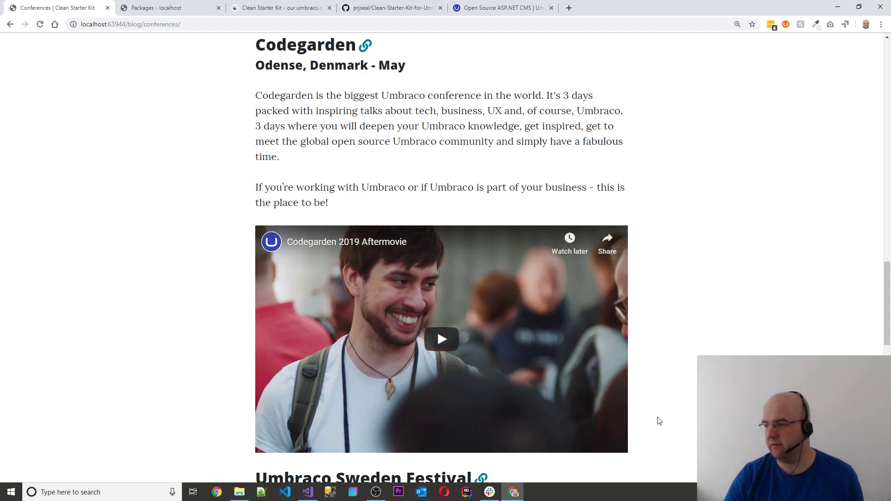
scroll(603, 324, up, 15)
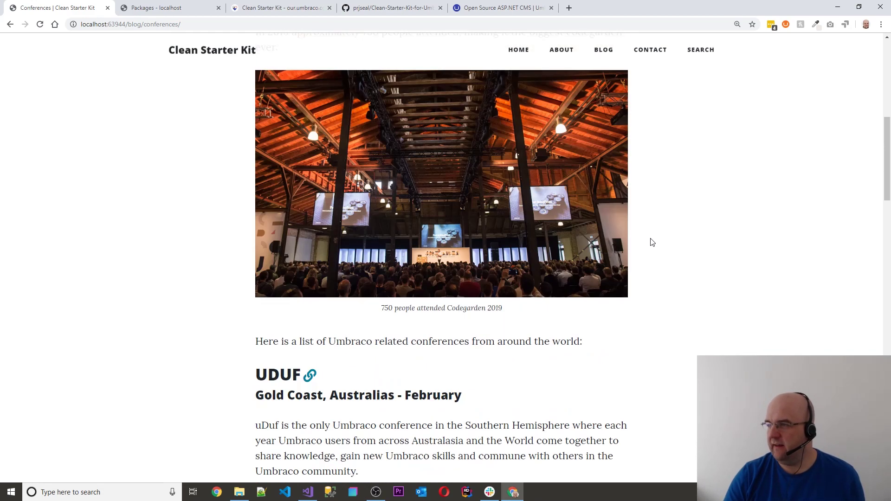
scroll(652, 242, up, 4)
click(604, 51)
Read the Meetups post's Umbraco user groups from Edinburgh to Glasgow, then return to the Blog listing
scroll(364, 335, down, 4)
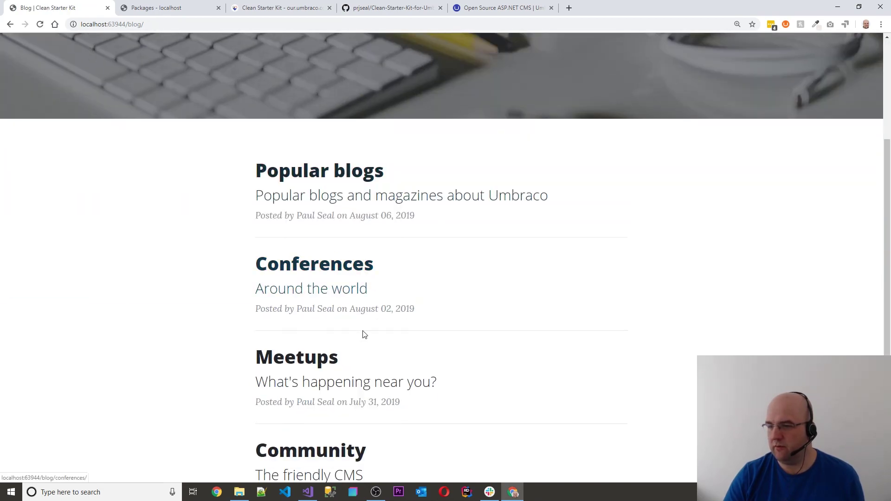
click(297, 357)
scroll(589, 304, down, 9)
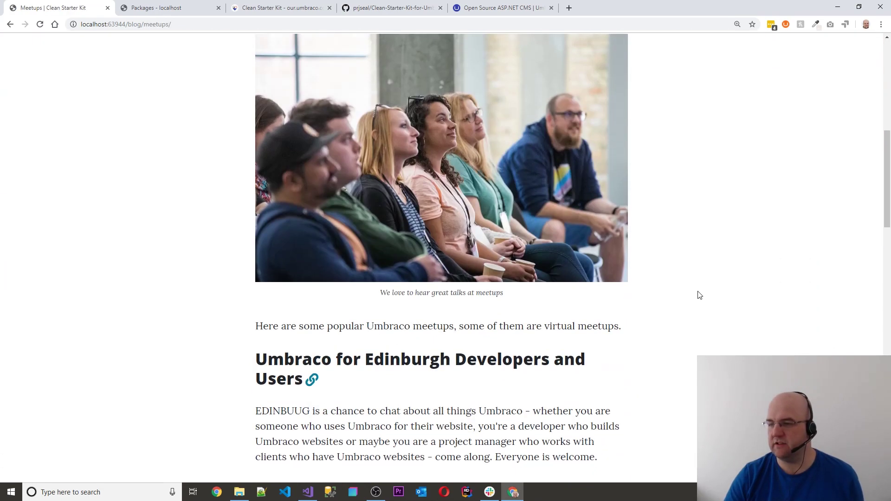
scroll(700, 295, down, 8)
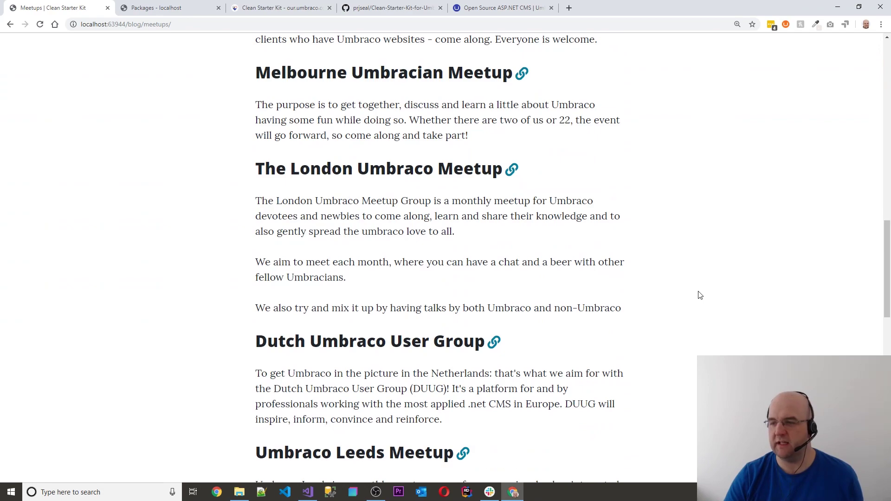
scroll(443, 219, down, 10)
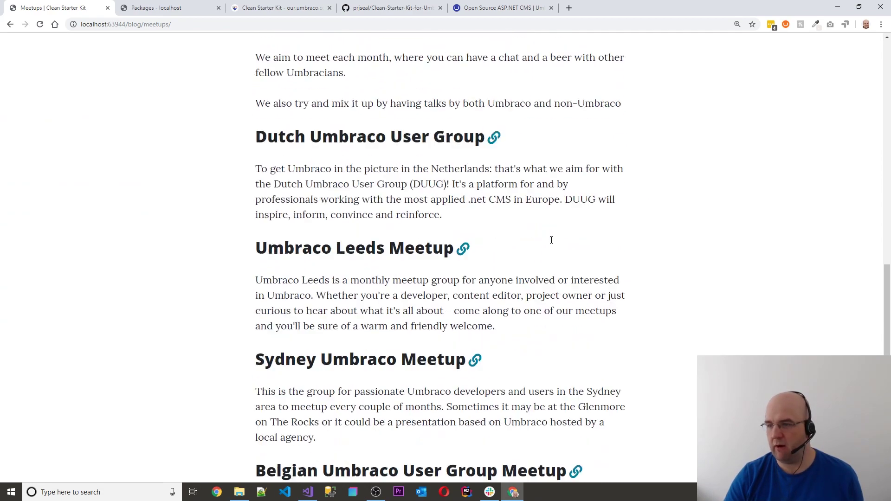
scroll(552, 244, down, 4)
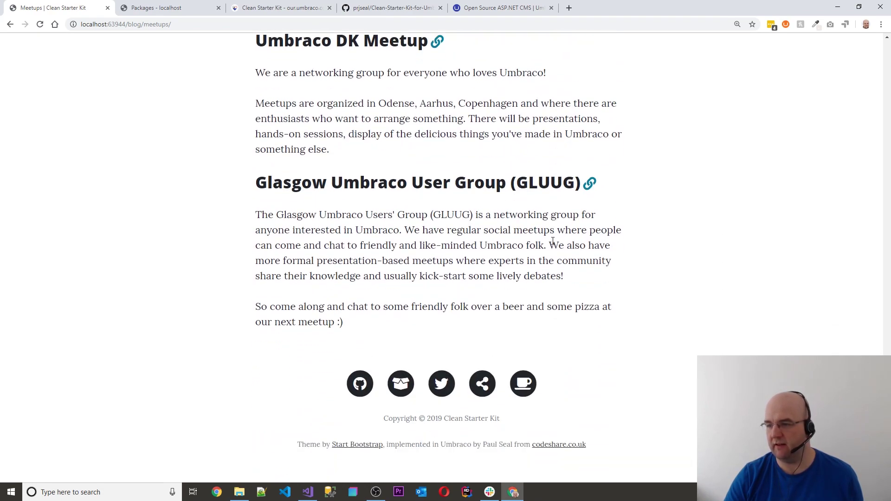
scroll(574, 240, up, 8)
scroll(575, 239, up, 14)
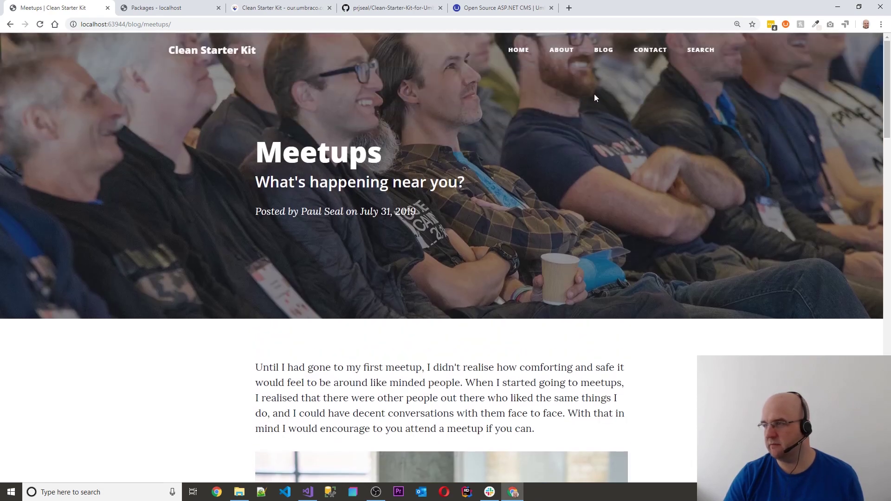
click(605, 52)
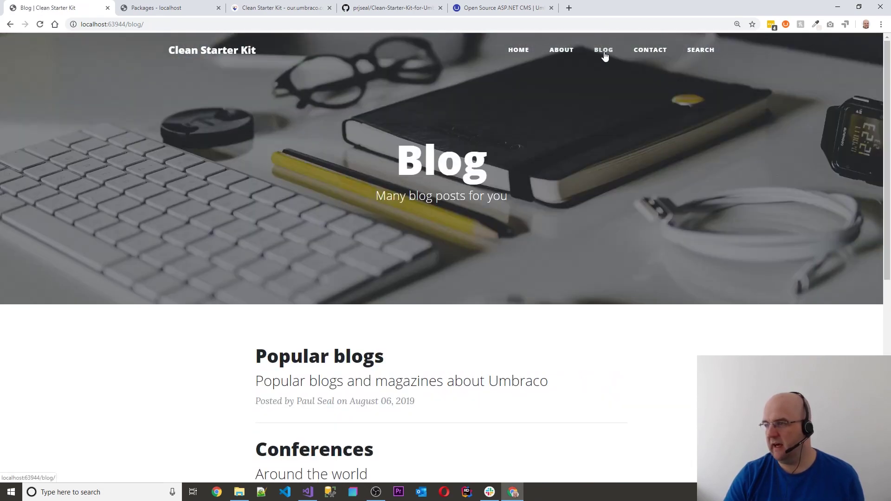
Open the Community post from the Blog list
scroll(449, 285, down, 5)
scroll(450, 285, down, 3)
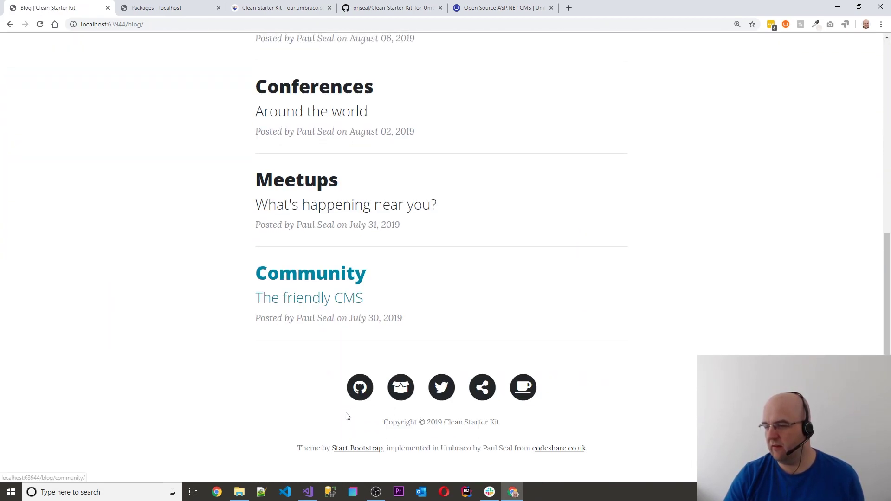
click(318, 271)
scroll(632, 310, down, 1)
scroll(754, 298, down, 3)
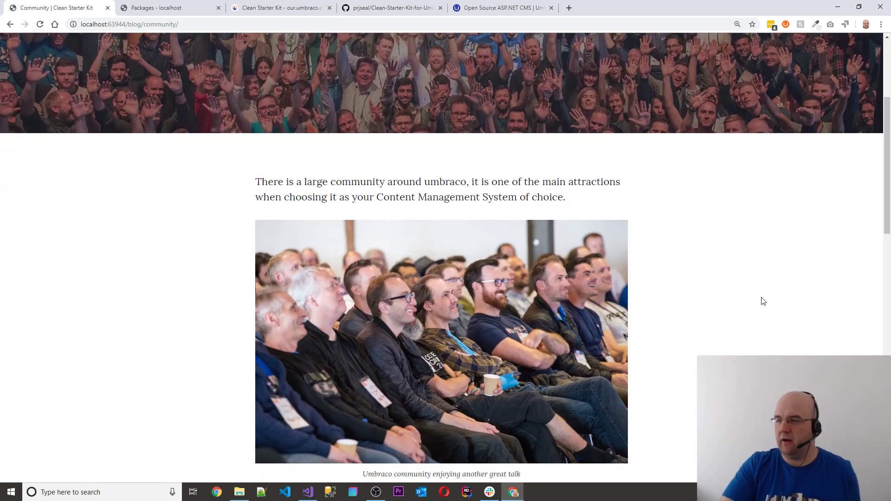
Read the post's forum, Slack, Facebook, Twitter and H5YR.com channels down to the footer
scroll(759, 301, down, 3)
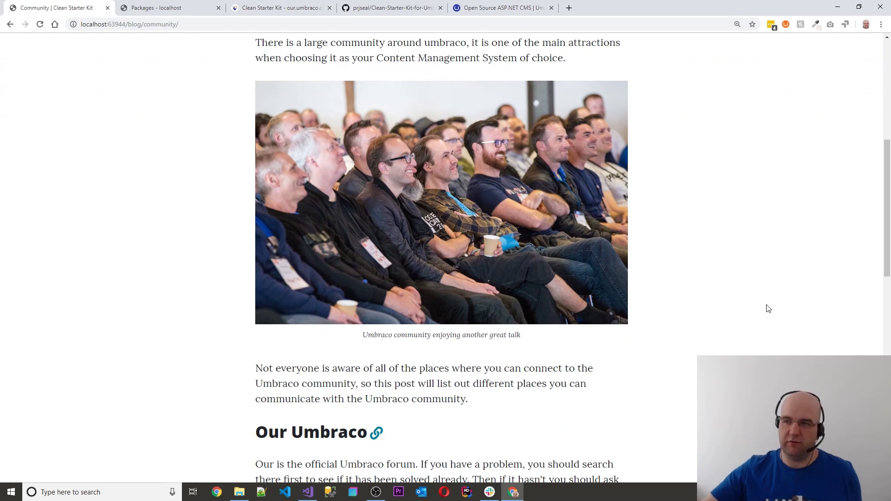
scroll(603, 327, down, 4)
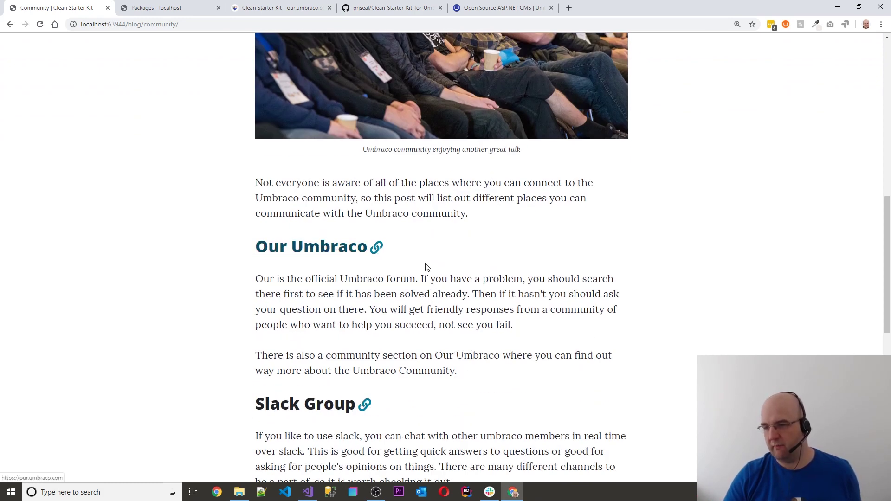
scroll(449, 266, down, 2)
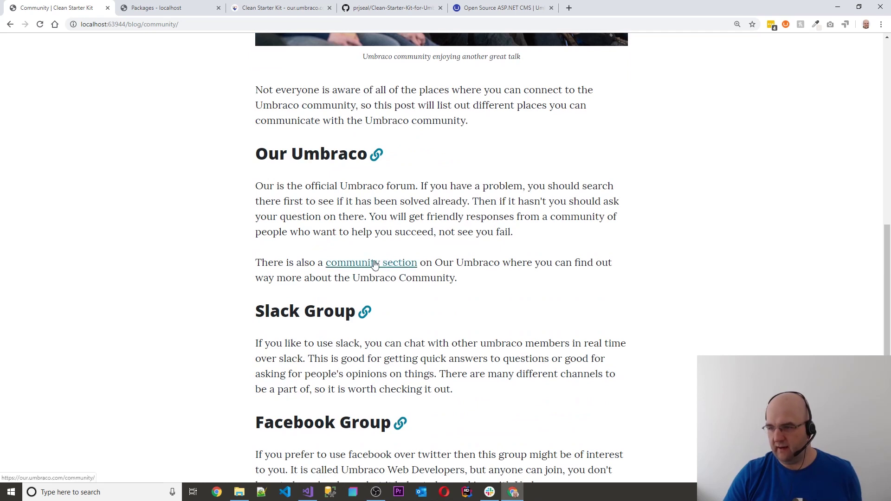
scroll(376, 265, down, 3)
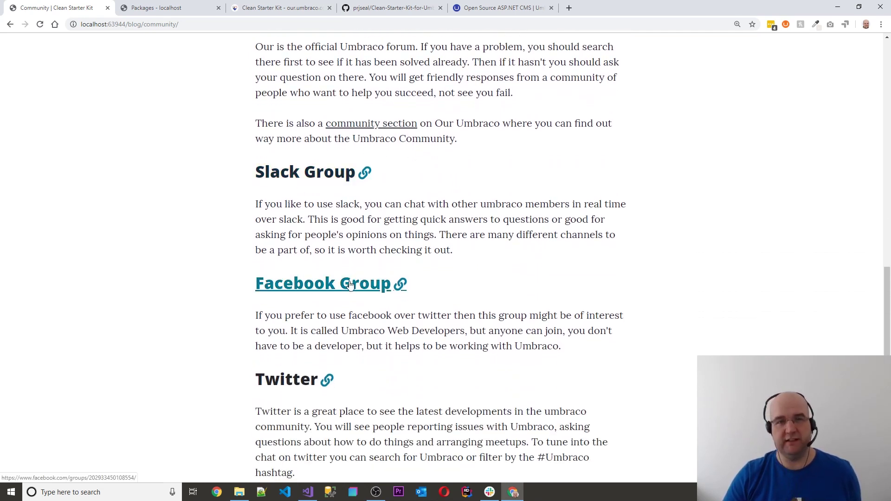
scroll(370, 300, down, 1)
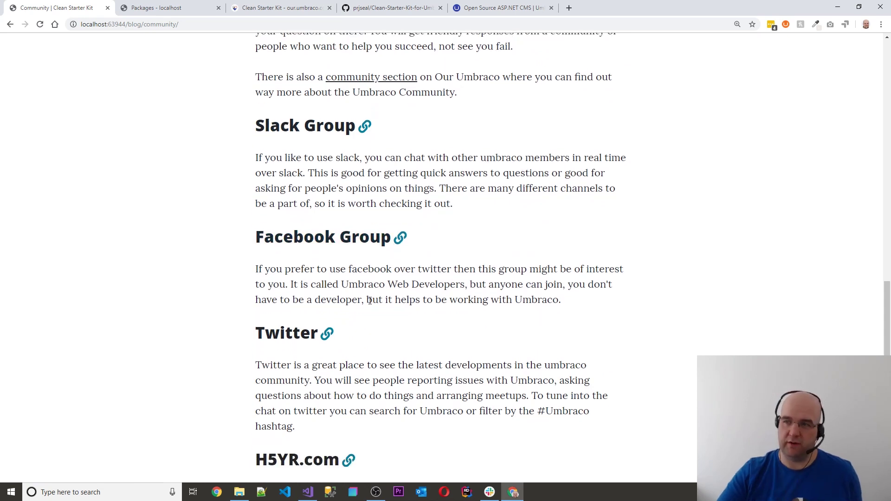
scroll(284, 283, down, 3)
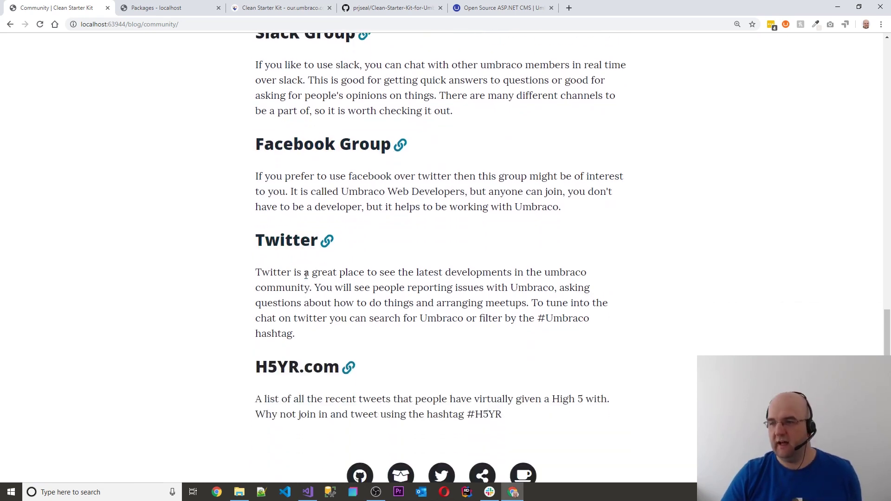
scroll(351, 291, down, 1)
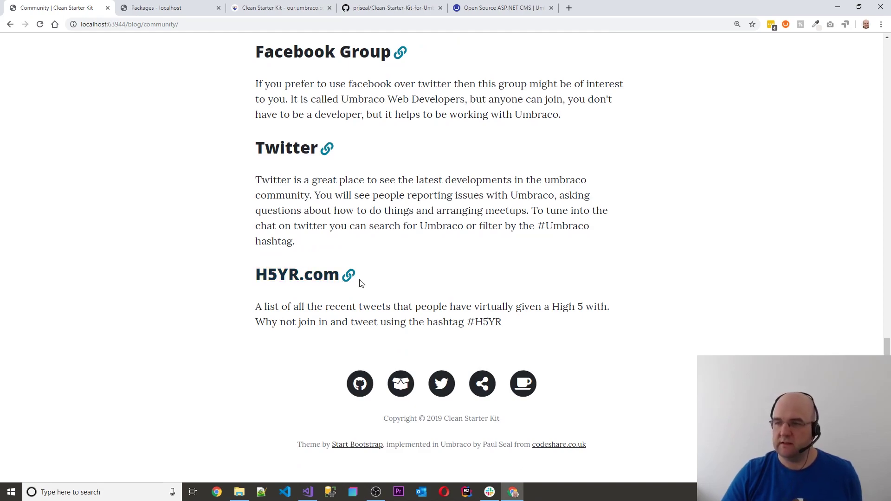
scroll(611, 342, up, 15)
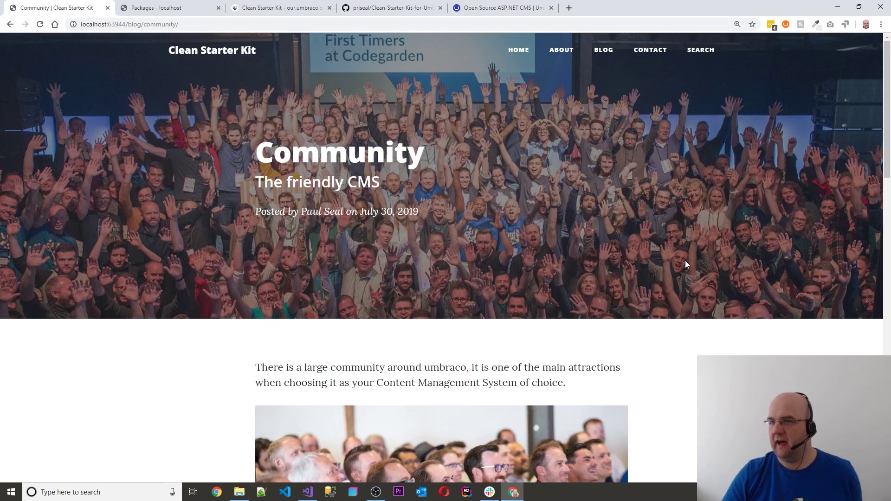
In the backoffice Content tree, expand Home to show About, Blog, Contact, Error, XMLSitemap, Search, then open Home
click(170, 8)
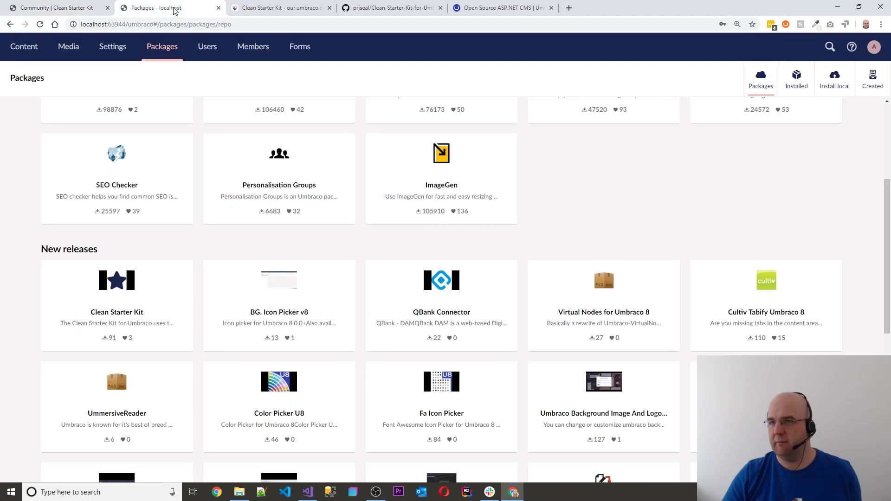
click(29, 50)
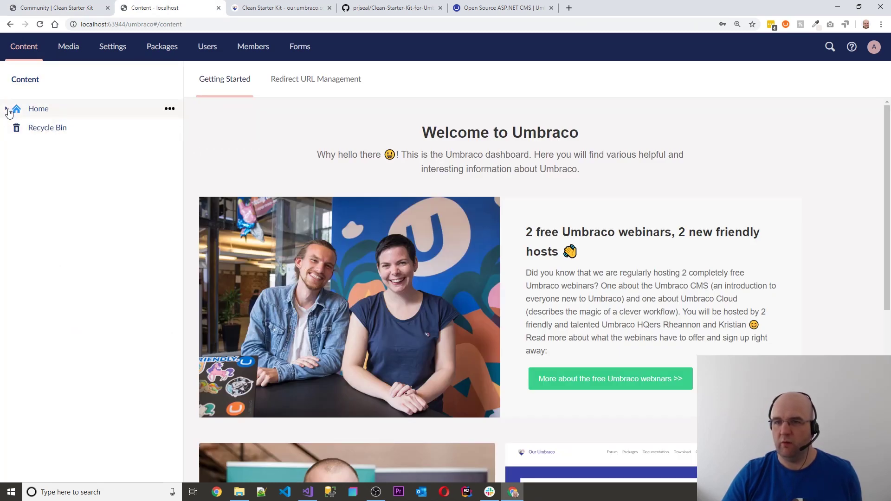
click(7, 110)
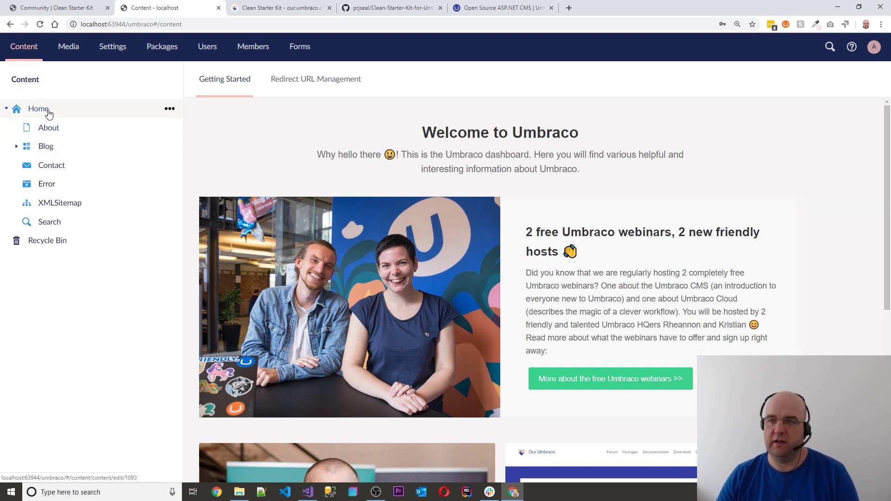
click(46, 112)
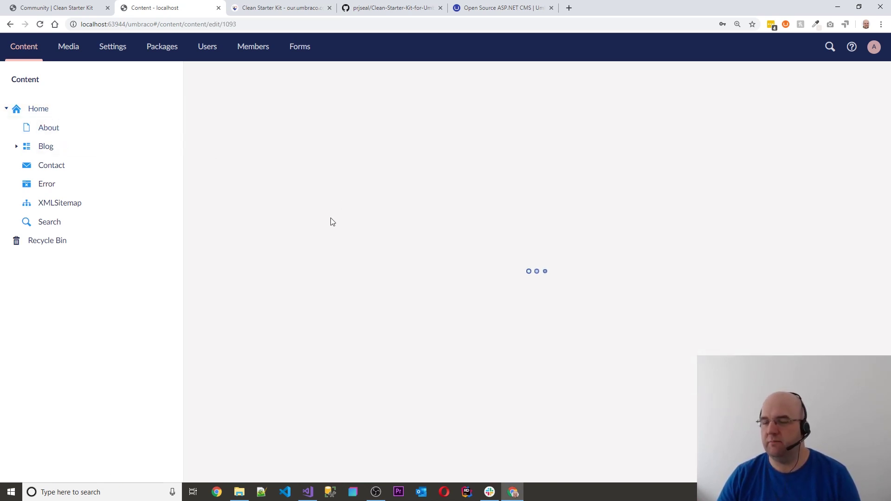
Expand Home's fab fa-github social link, select its icon class, and open a new tab for fontawesome.com
scroll(517, 242, down, 8)
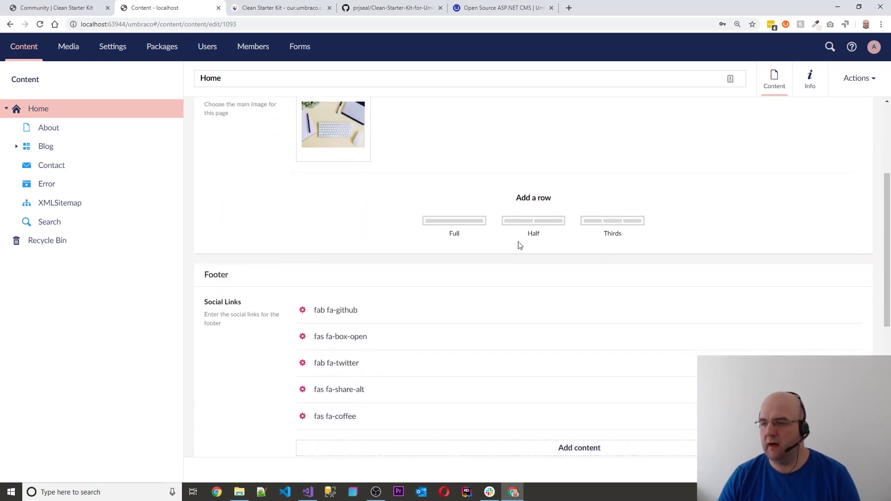
scroll(516, 246, down, 1)
scroll(516, 247, up, 3)
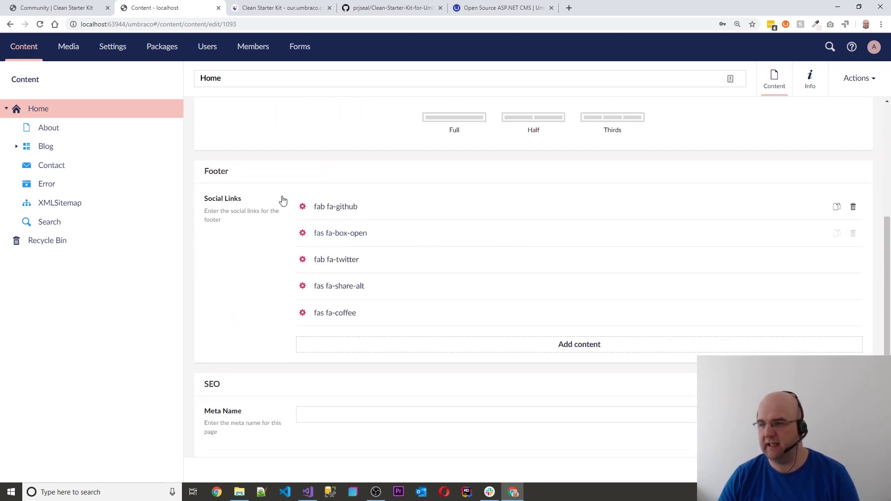
click(363, 213)
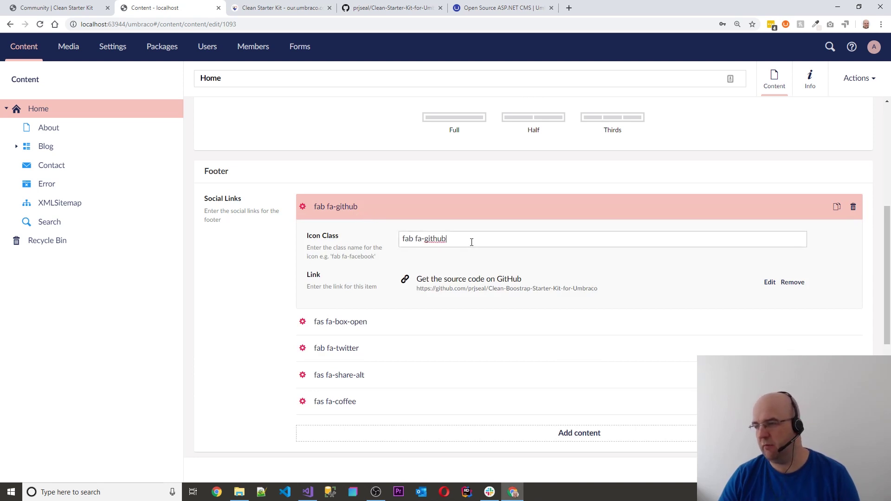
drag(471, 242, 410, 245)
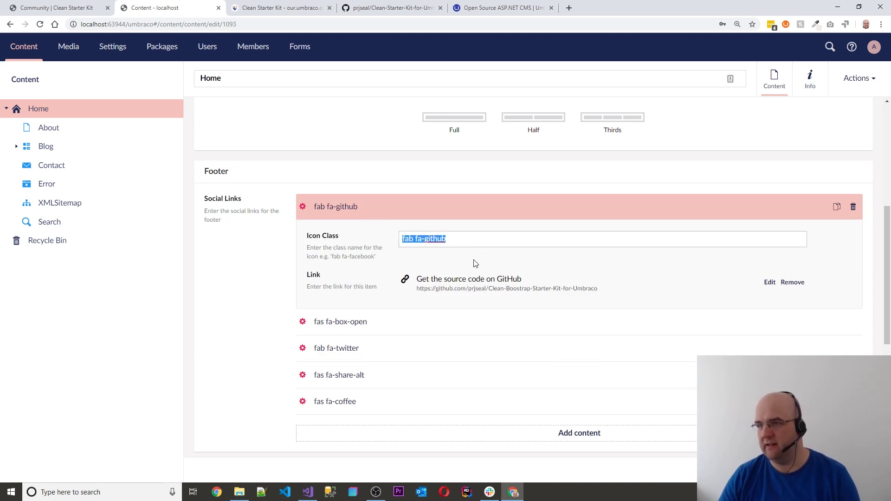
click(569, 8)
On fontawesome.com, search 'coffee' and copy the coffee icon's fas fa-coffee HTML snippet
text(fontawesome.com)
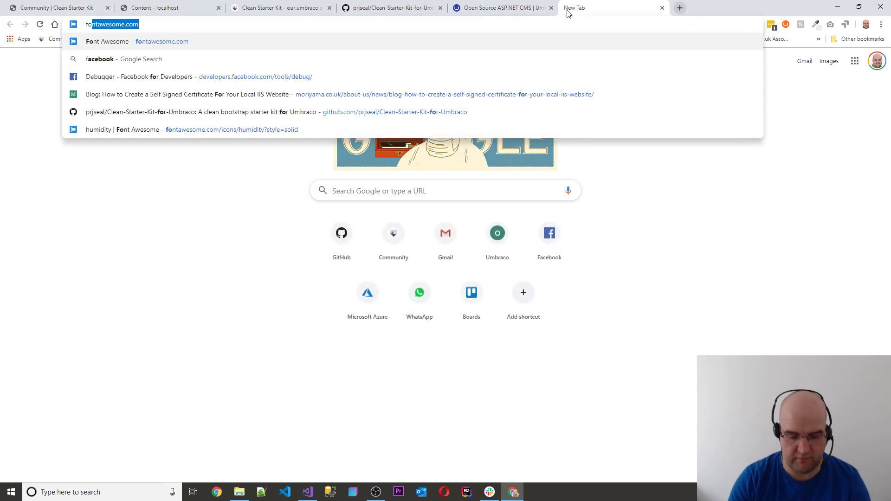
key(Return)
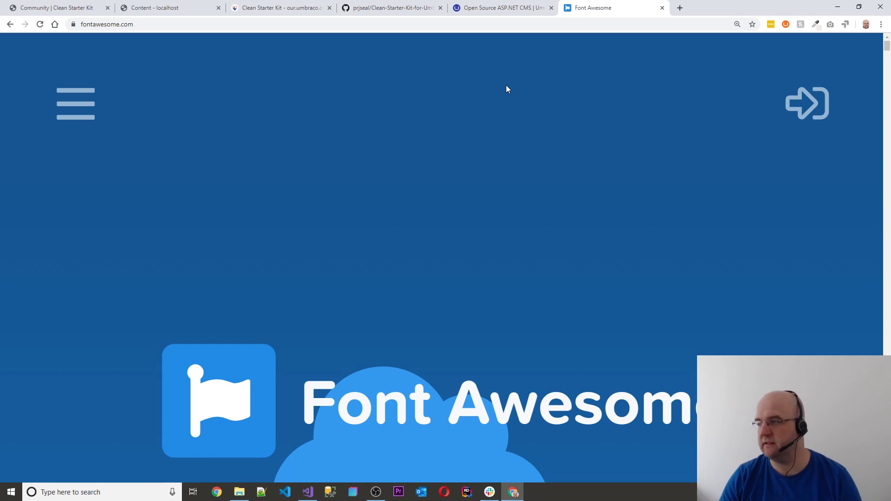
key(ctrl+0)
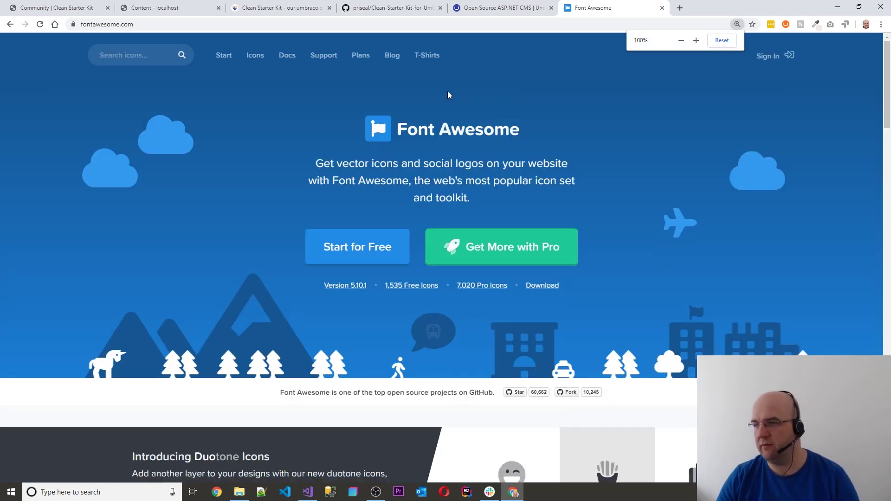
click(140, 55)
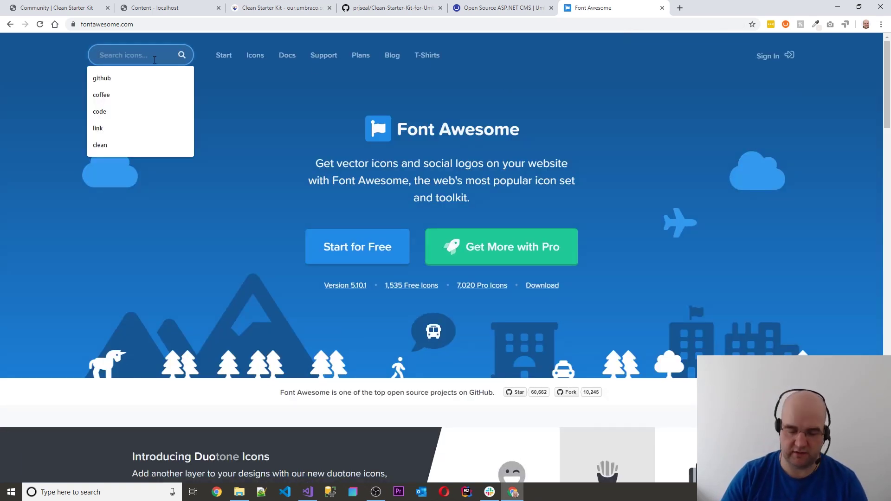
text(coffee)
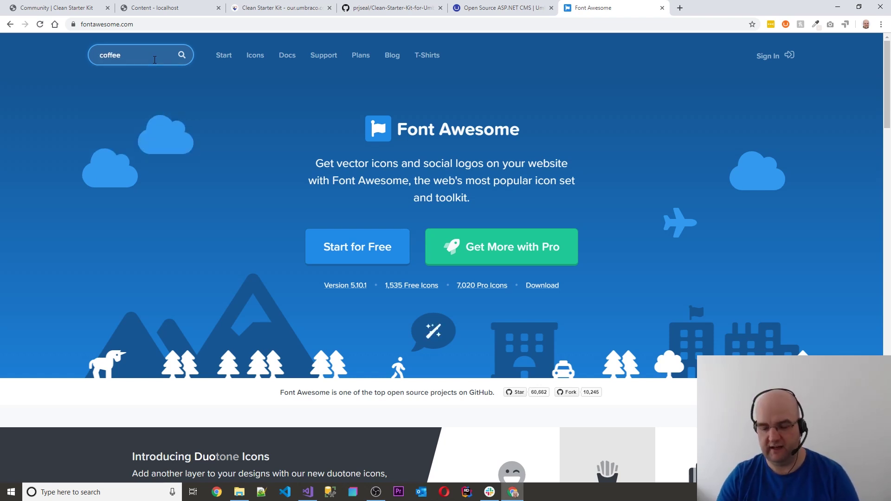
key(Return)
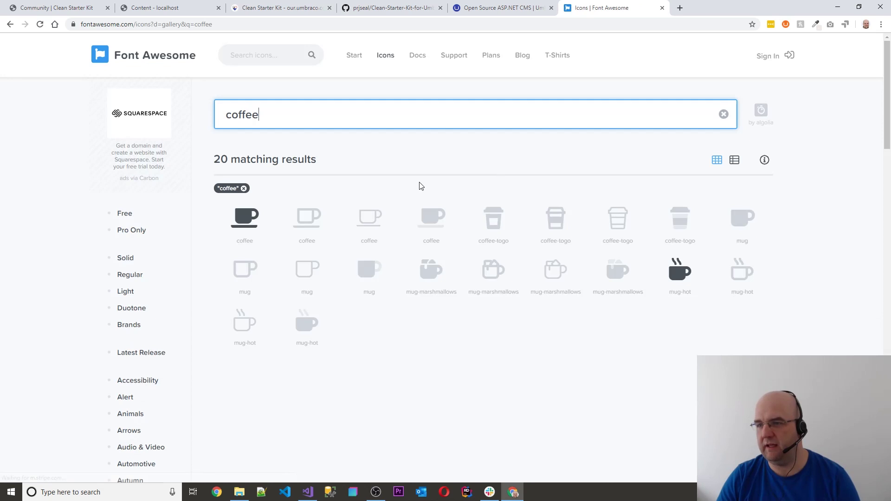
click(244, 228)
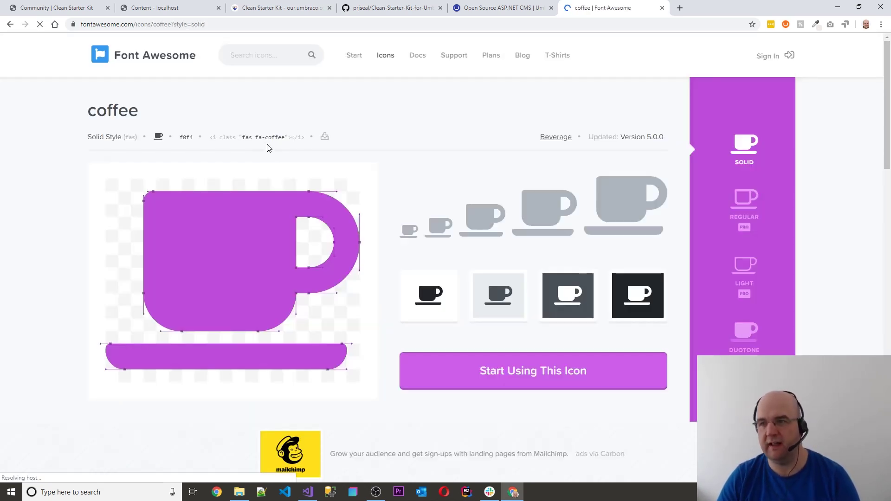
click(243, 140)
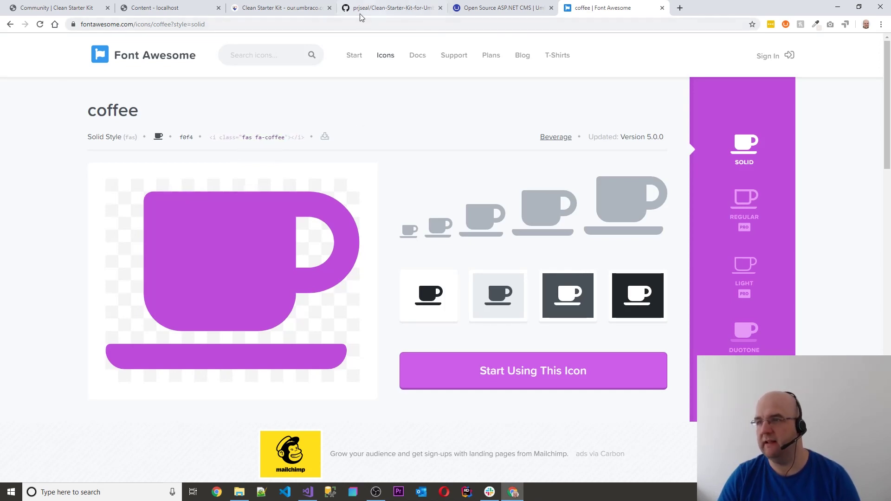
Back in the Umbraco Home editor, expand the coffee social link's settings
click(186, 9)
click(473, 242)
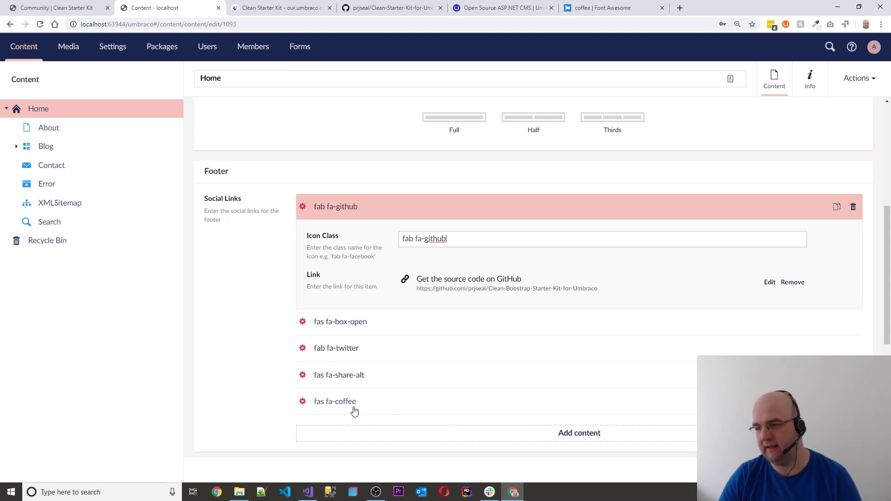
click(335, 402)
Select the fas fa-coffee class, then find Font Awesome's free plane icon (fas fa-plane)
scroll(441, 320, down, 2)
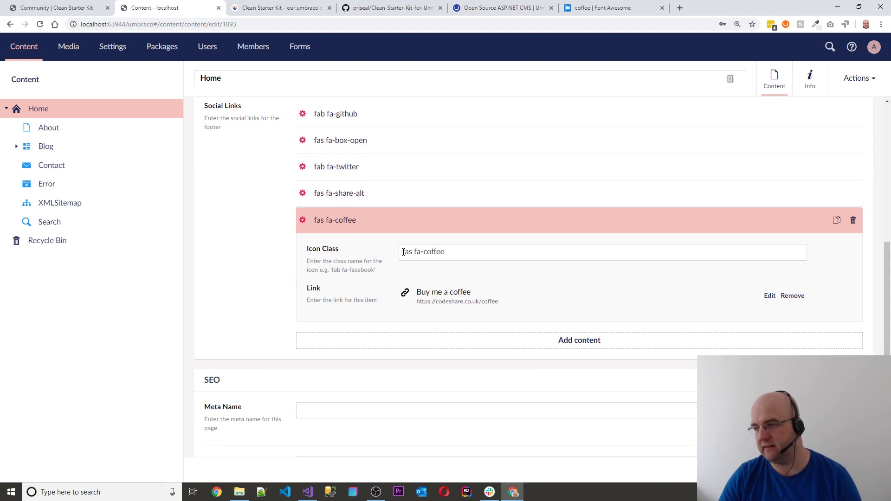
drag(415, 251, 400, 258)
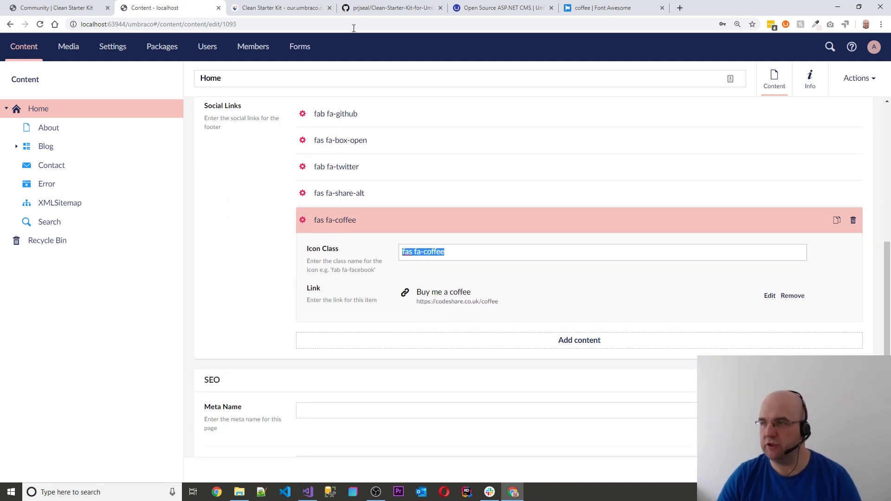
click(604, 8)
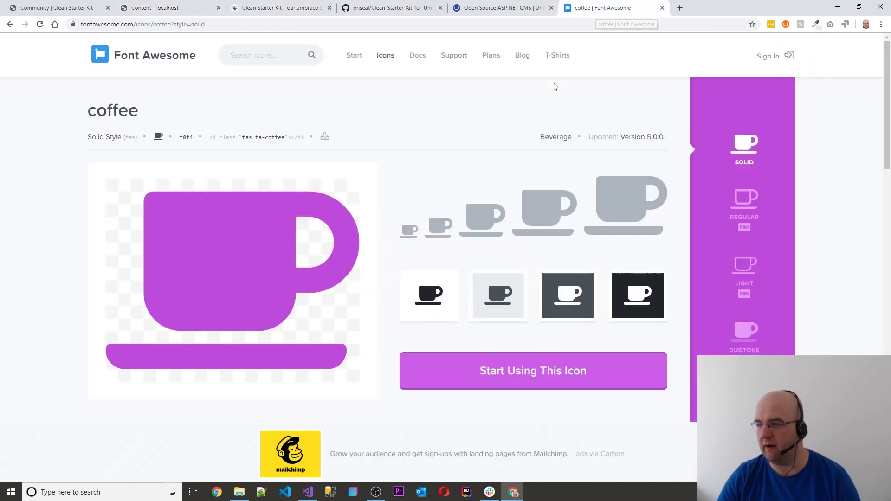
click(234, 60)
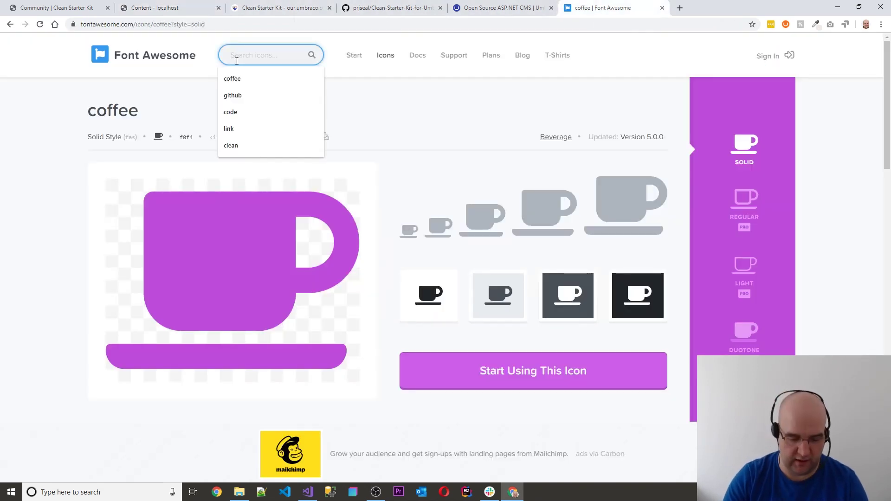
text(plane)
key(Return)
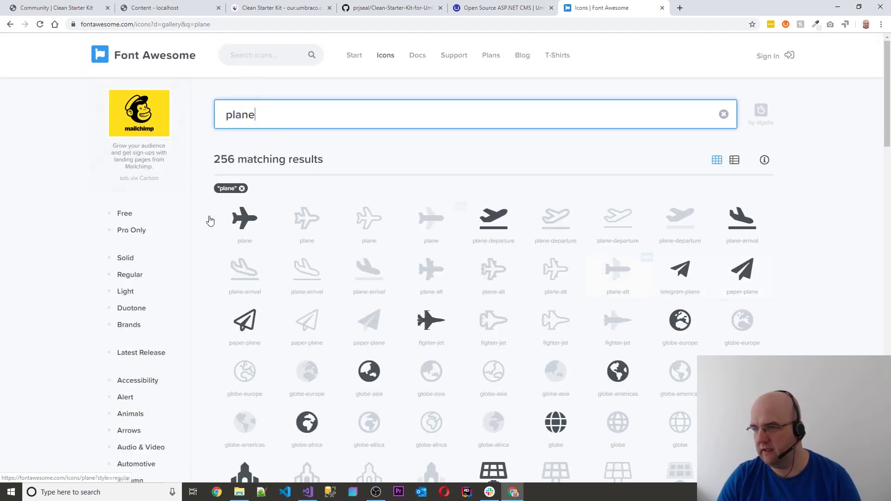
click(138, 215)
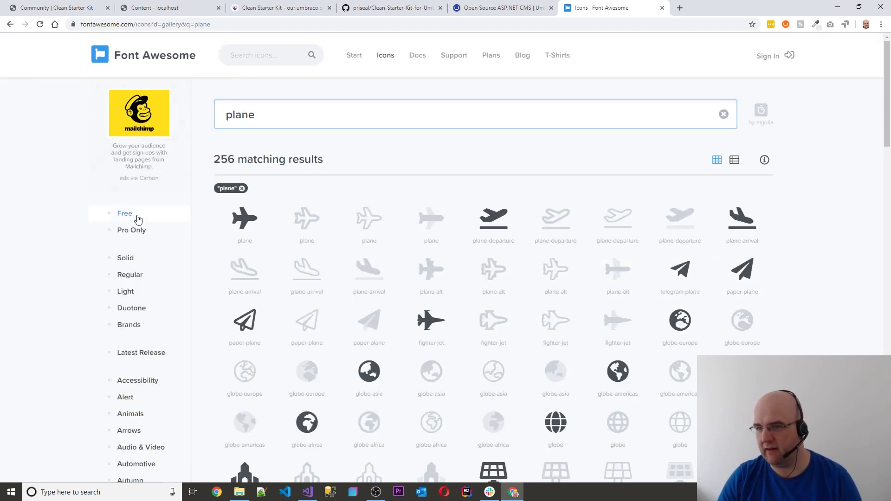
click(246, 238)
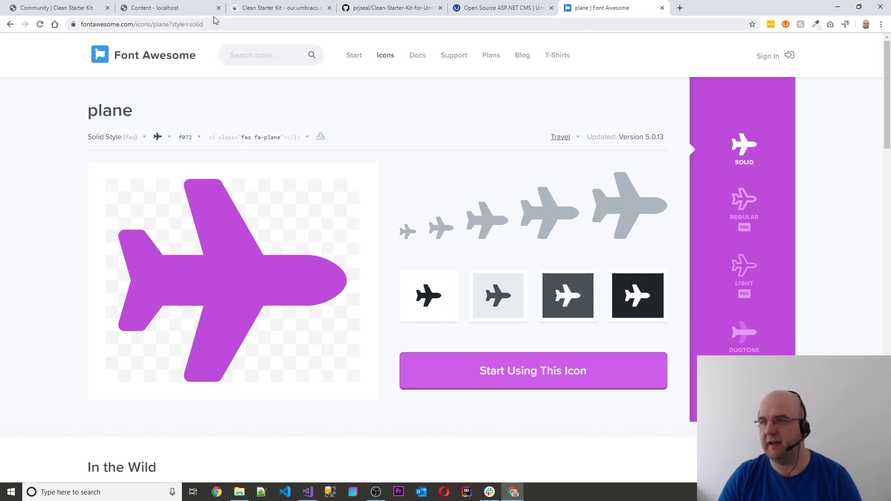
click(155, 13)
Replace 'coffee' with 'plane' so the Buy me a coffee icon class reads fas fa-plane
click(446, 254)
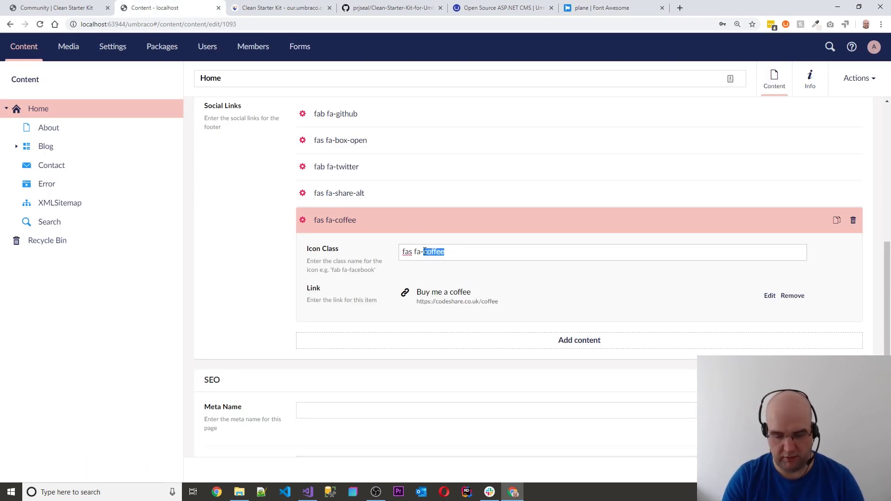
text(plan)
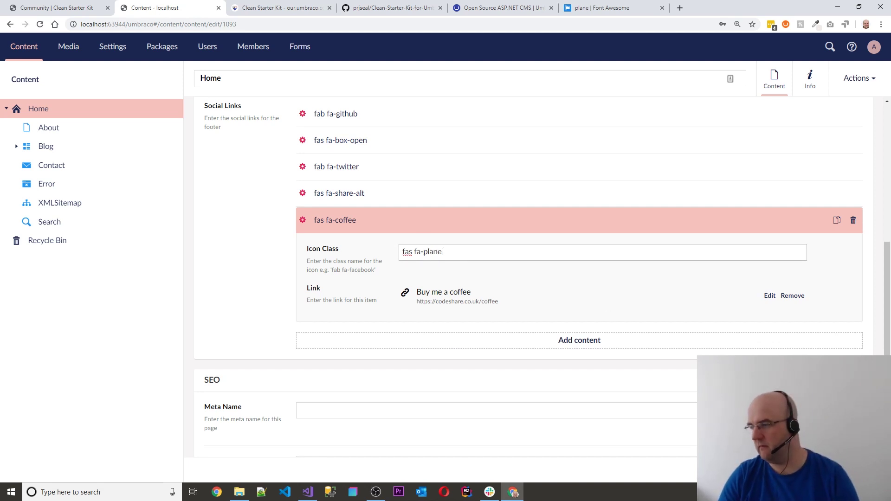
click(629, 355)
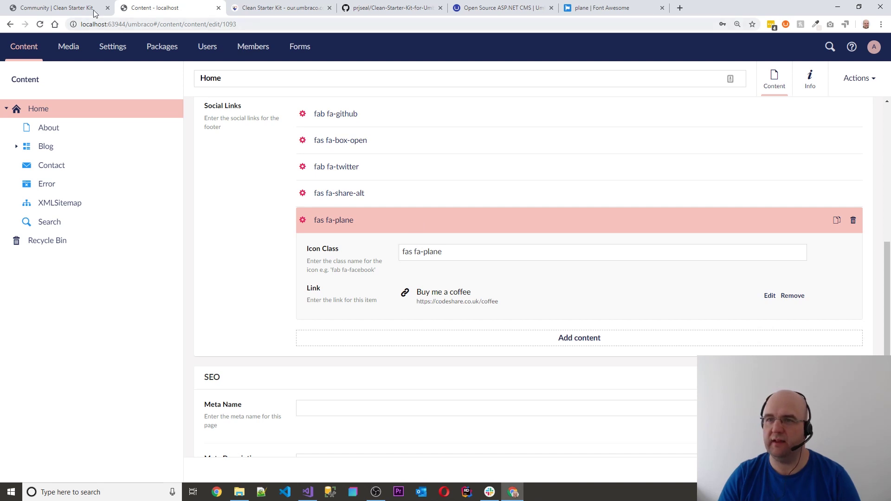
click(622, 16)
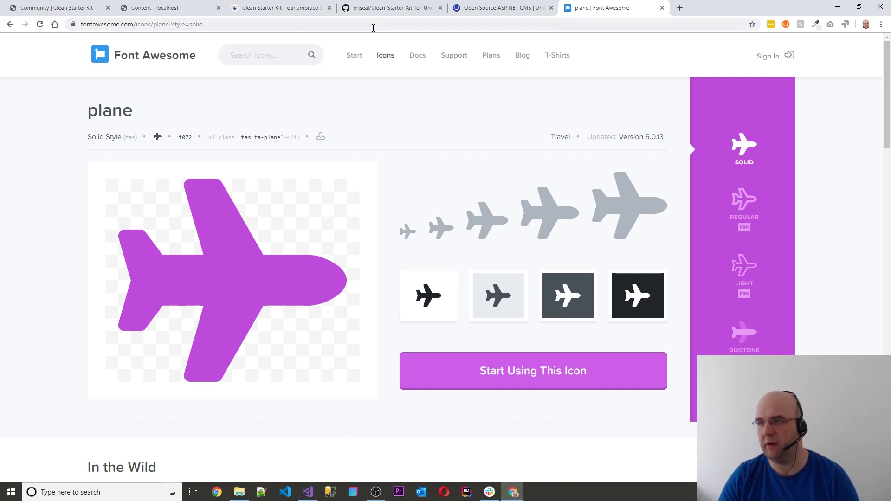
click(156, 5)
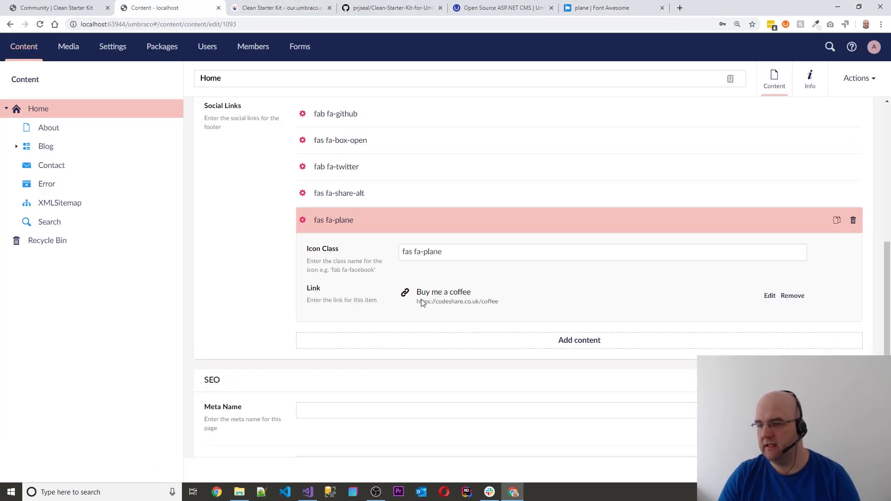
scroll(510, 185, up, 10)
Scroll the Community page to the footer to confirm the plane icon on Buy me a coffee
click(69, 7)
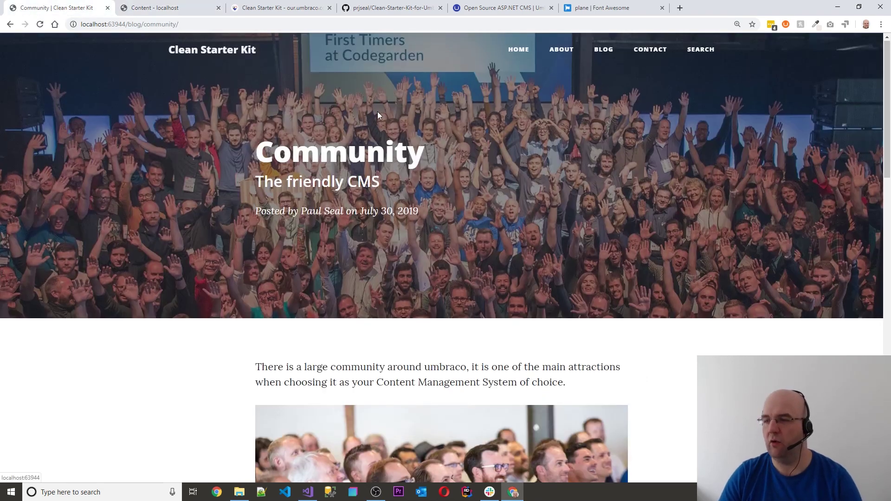
scroll(394, 120, down, 8)
scroll(464, 146, down, 15)
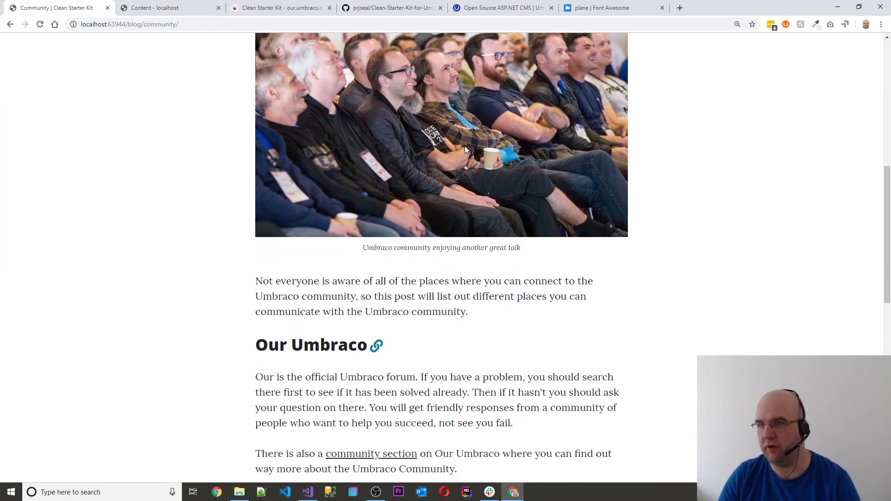
scroll(544, 200, down, 2)
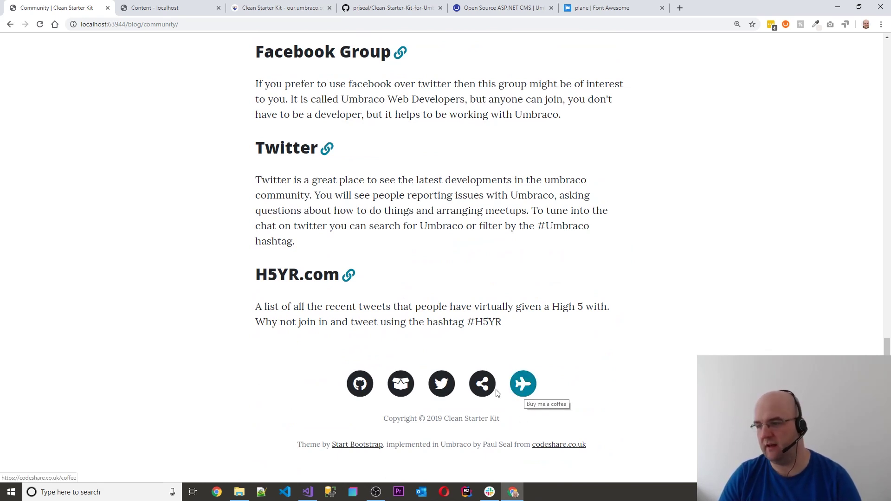
click(198, 8)
scroll(489, 327, down, 9)
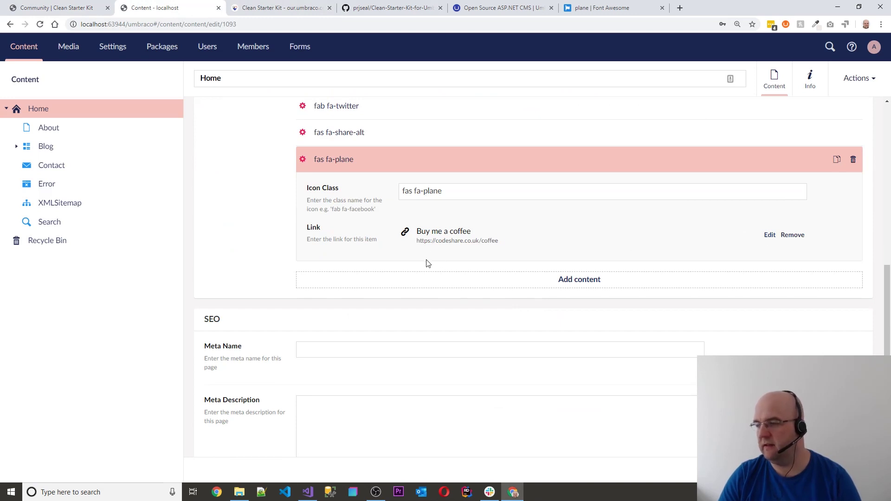
Review the Home page's Meta Name and Meta Description SEO fields
scroll(509, 277, down, 3)
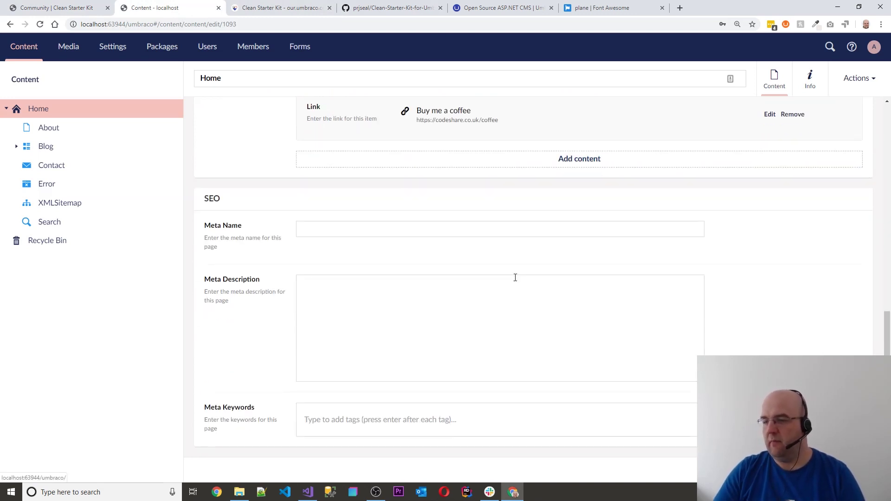
click(352, 225)
click(578, 294)
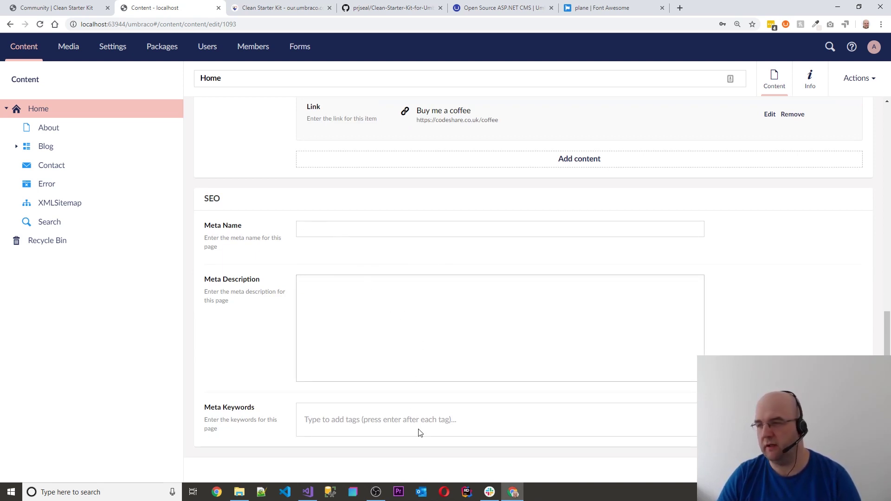
scroll(673, 385, up, 10)
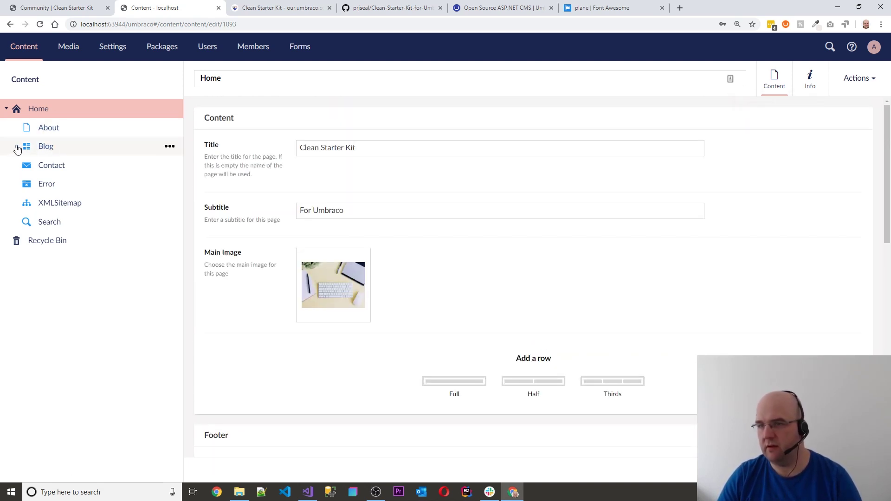
Open the Blog page, with subtitle 'Many blog posts for you', in the content editor
click(51, 147)
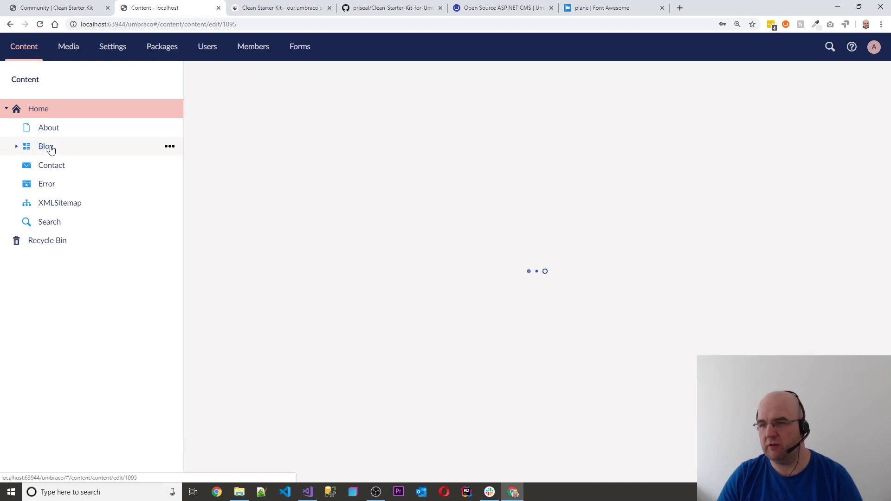
scroll(498, 219, down, 2)
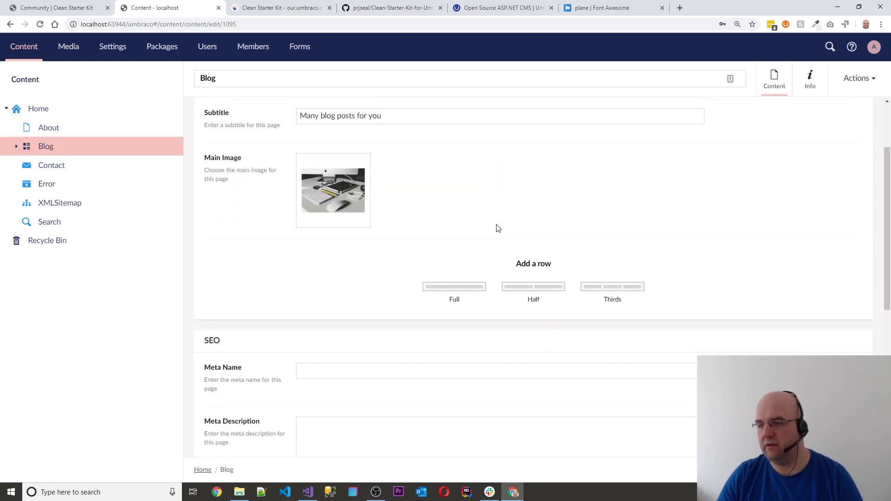
scroll(498, 228, down, 3)
scroll(398, 271, up, 3)
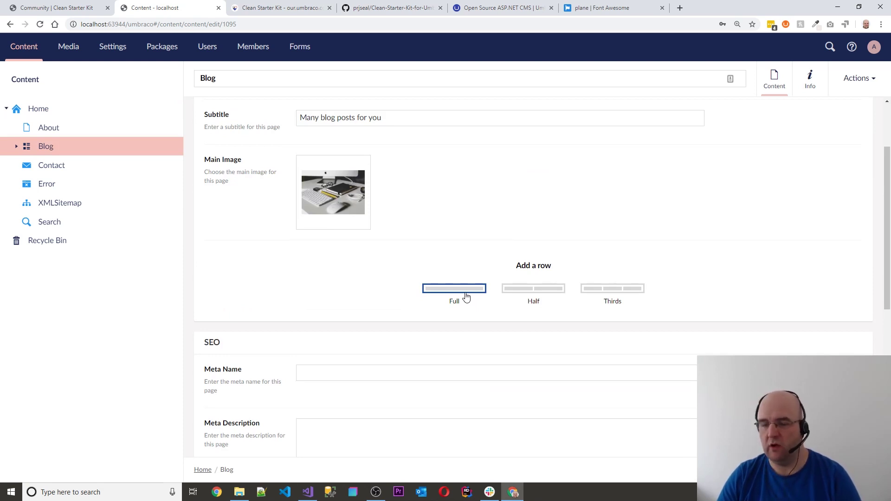
View the site's Blog listing page, then return to the backoffice Blog editor
click(58, 8)
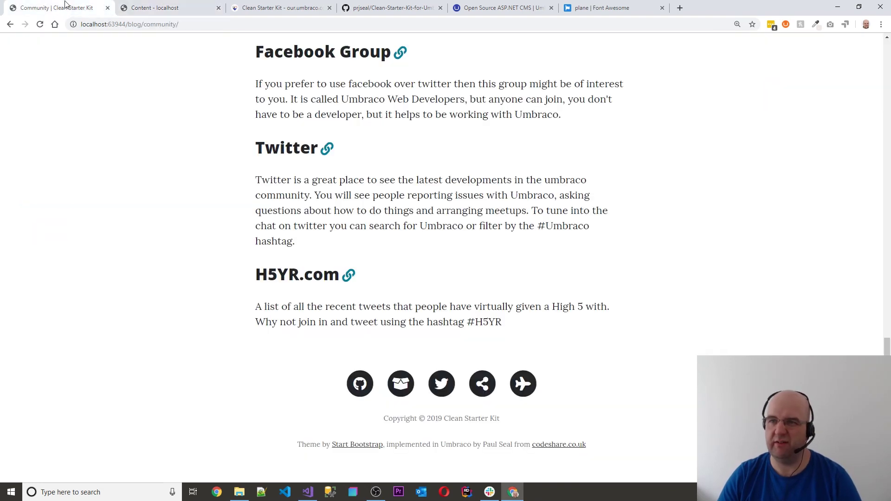
scroll(591, 221, up, 12)
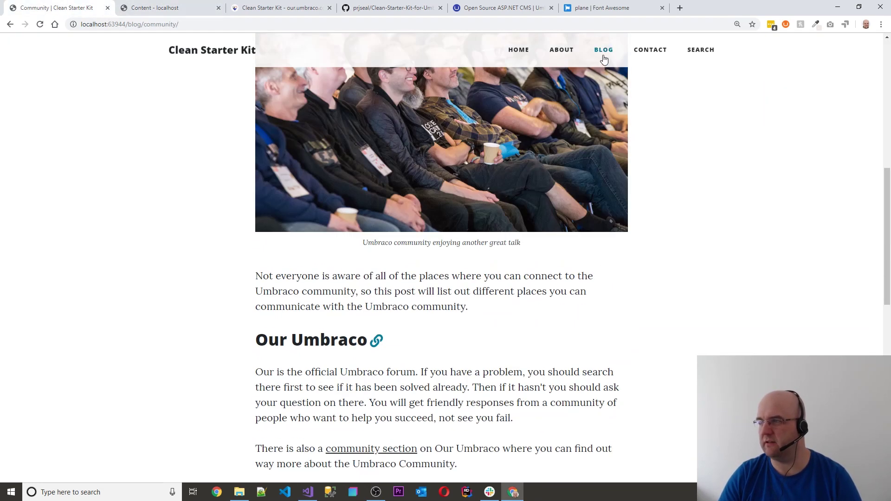
click(604, 51)
scroll(637, 130, down, 5)
scroll(640, 172, up, 4)
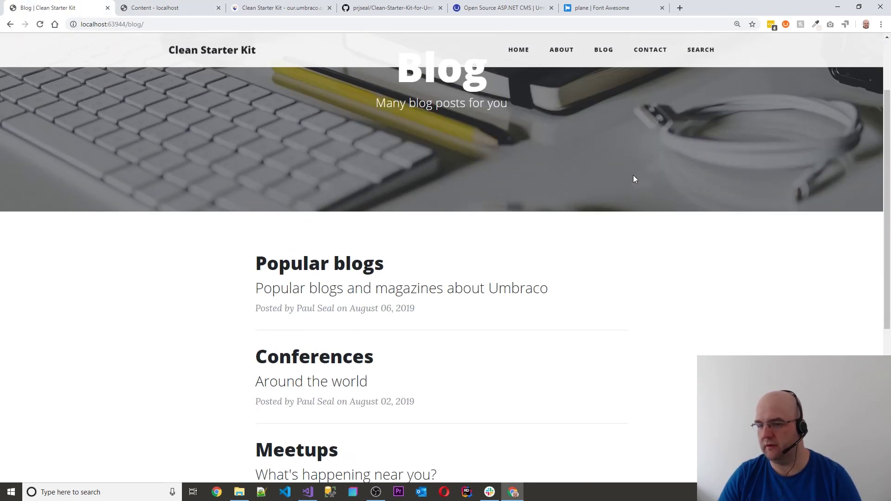
click(158, 8)
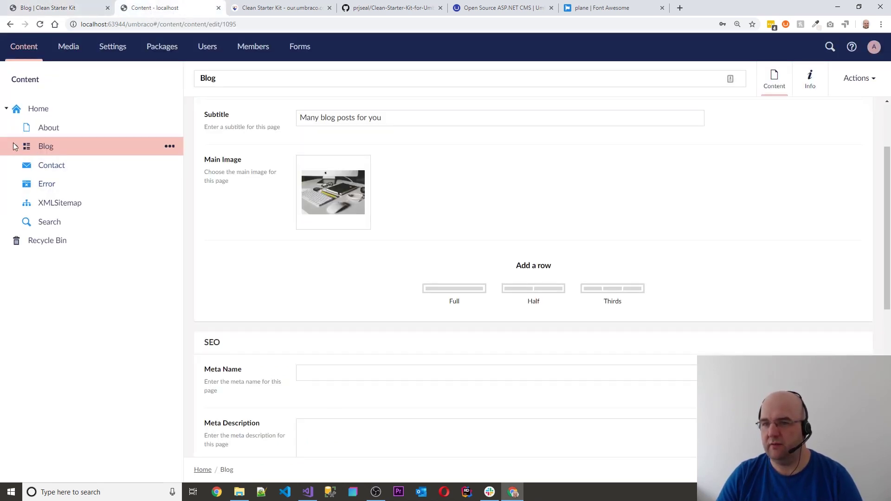
Read through the site's Community blog post, then return to the backoffice Blog editor
click(51, 8)
scroll(492, 169, down, 5)
scroll(411, 193, up, 2)
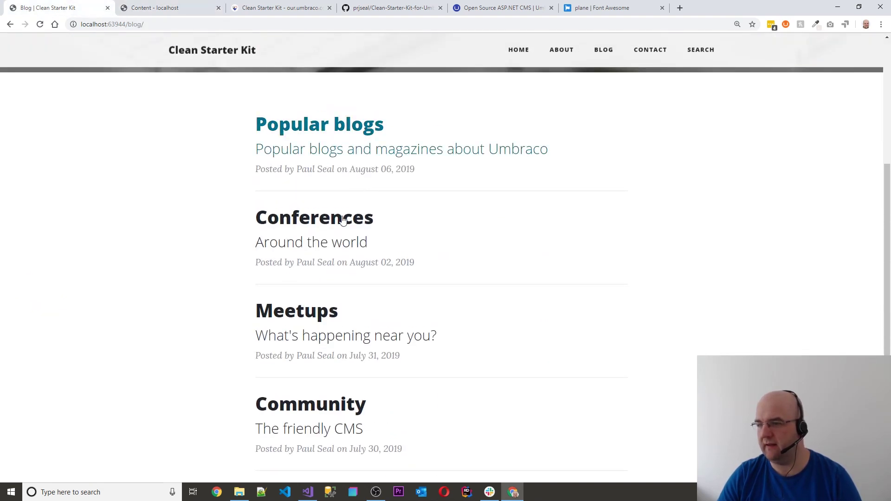
click(324, 408)
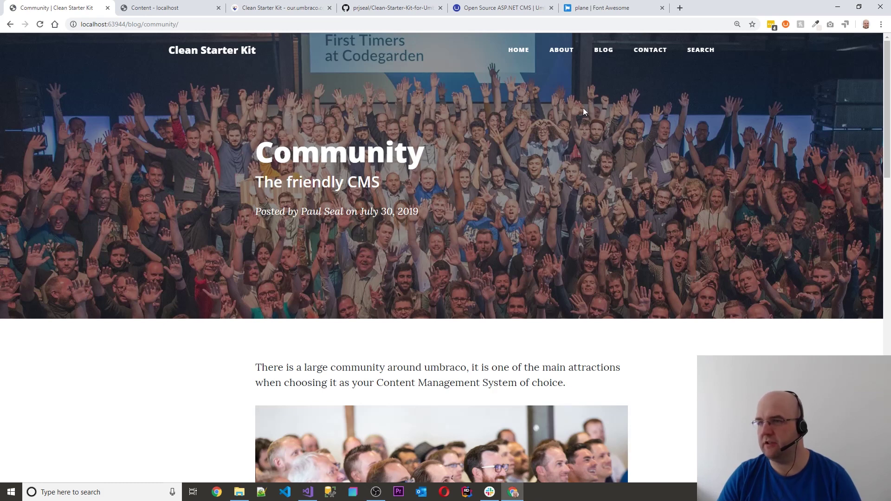
scroll(347, 234, down, 5)
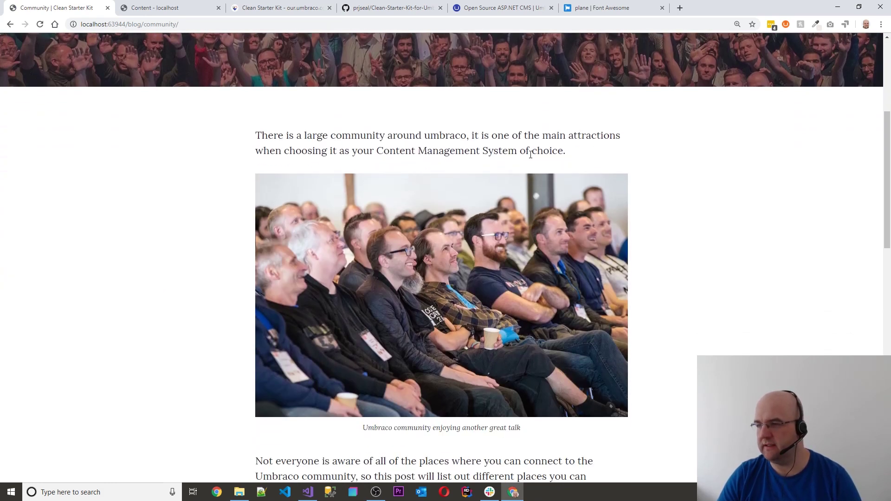
scroll(531, 154, down, 2)
scroll(520, 246, down, 2)
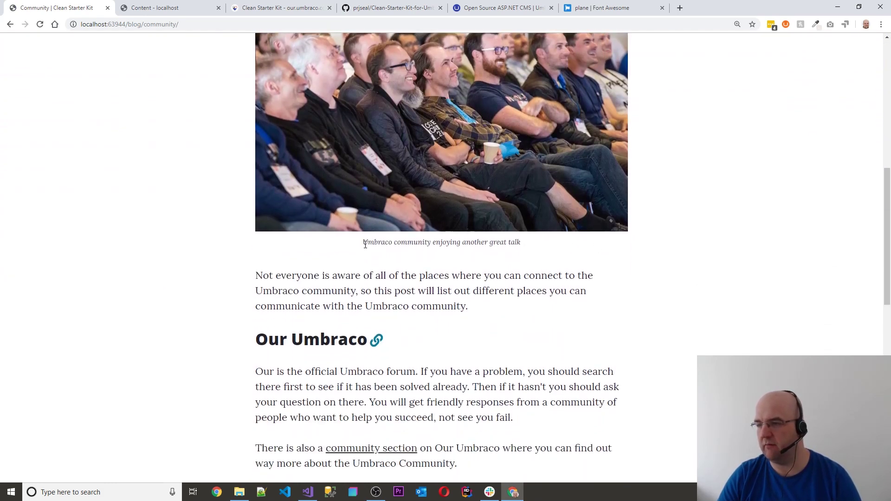
scroll(484, 266, down, 4)
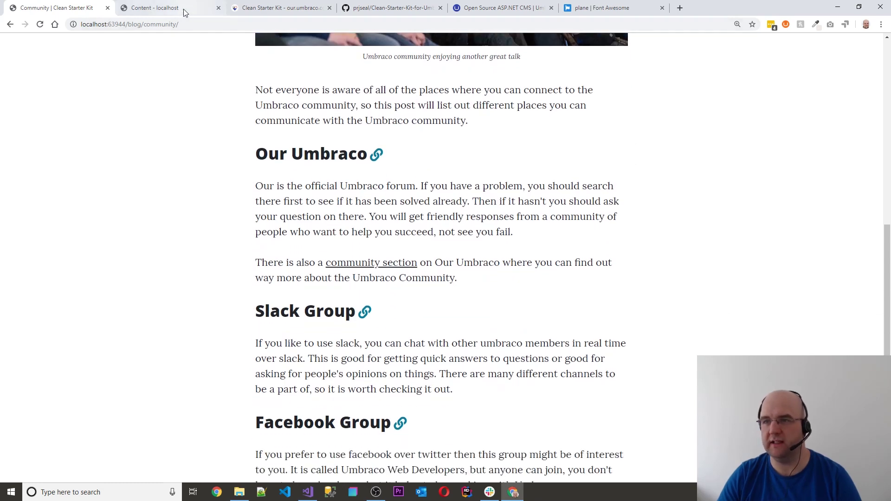
click(160, 8)
scroll(422, 185, down, 1)
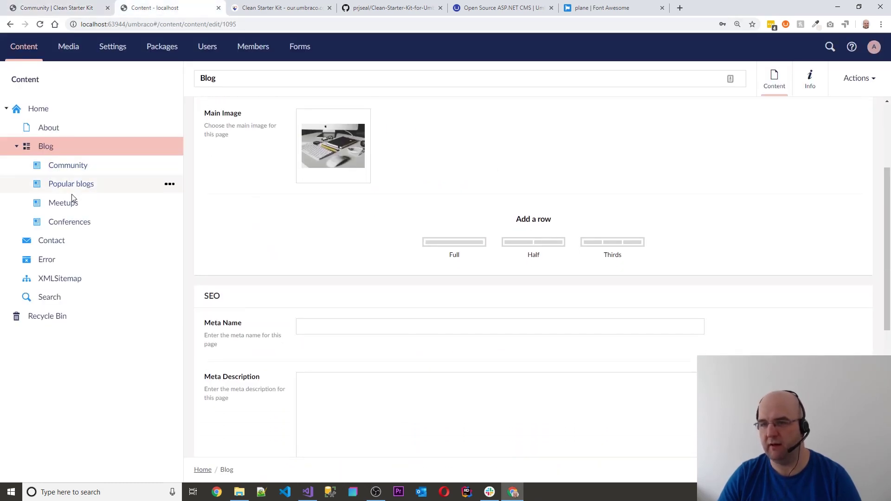
Open the Community post under Blog and scroll down to its Full grid rows
click(70, 167)
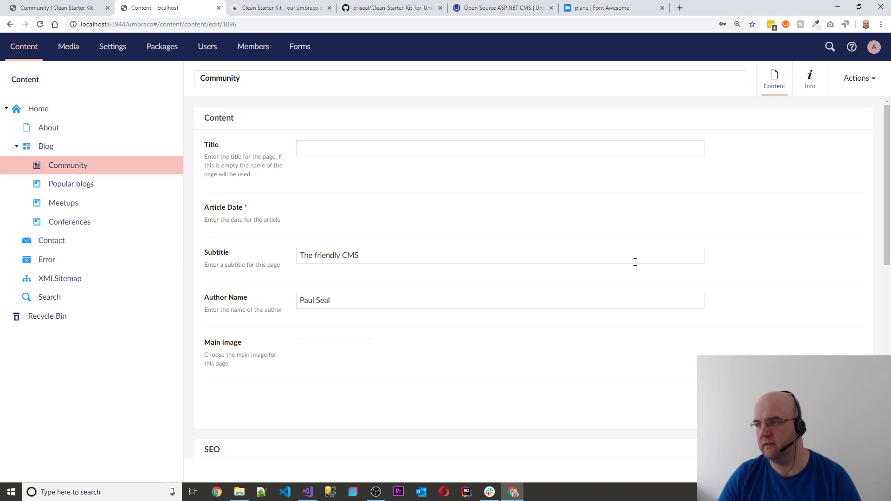
scroll(602, 231, down, 1)
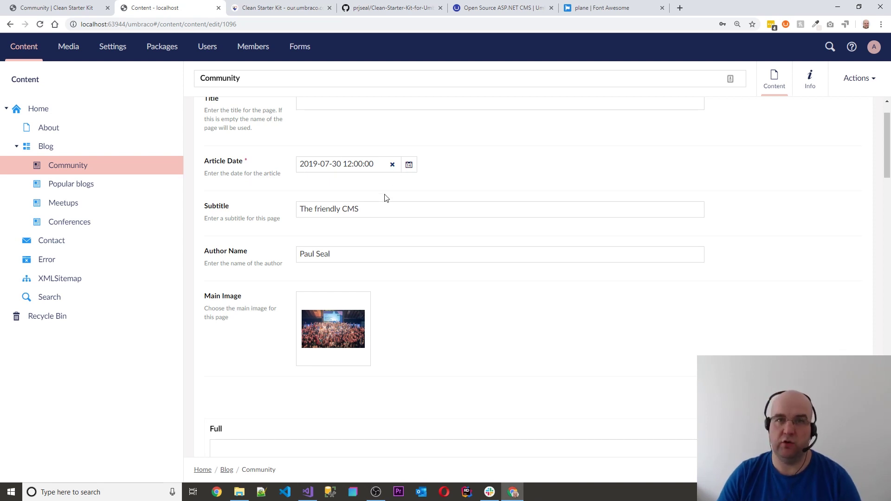
scroll(400, 213, down, 2)
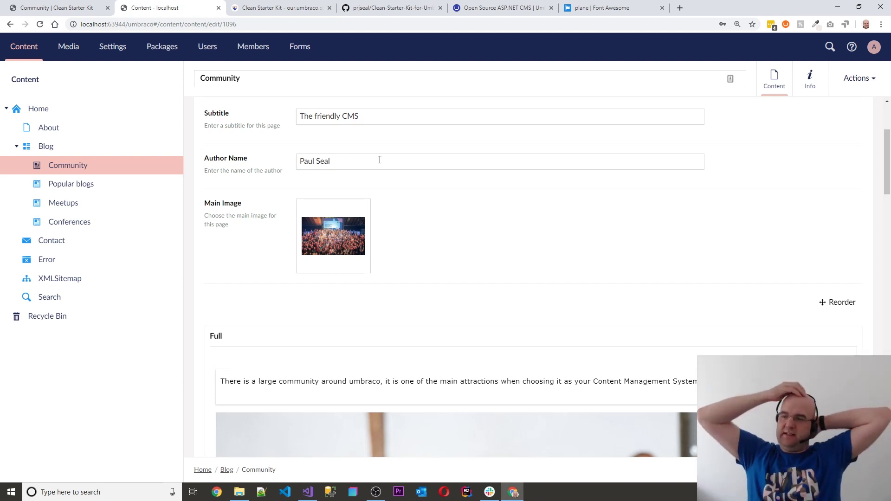
scroll(255, 181, down, 4)
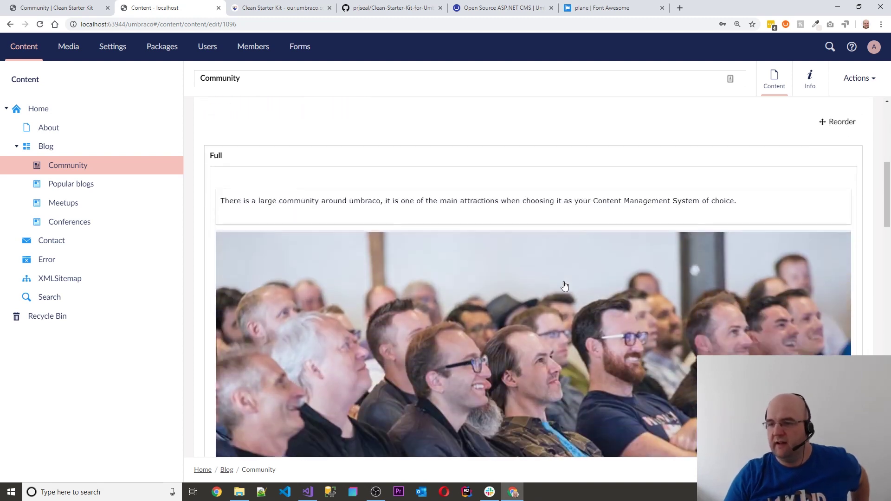
Click into the Community post's intro rich text and scroll through the grid
click(304, 203)
scroll(665, 246, down, 7)
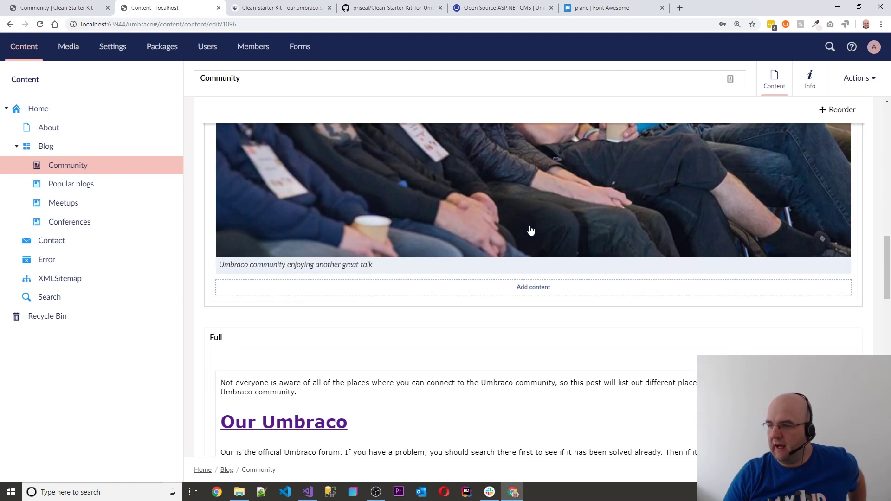
scroll(533, 230, up, 3)
scroll(536, 225, down, 7)
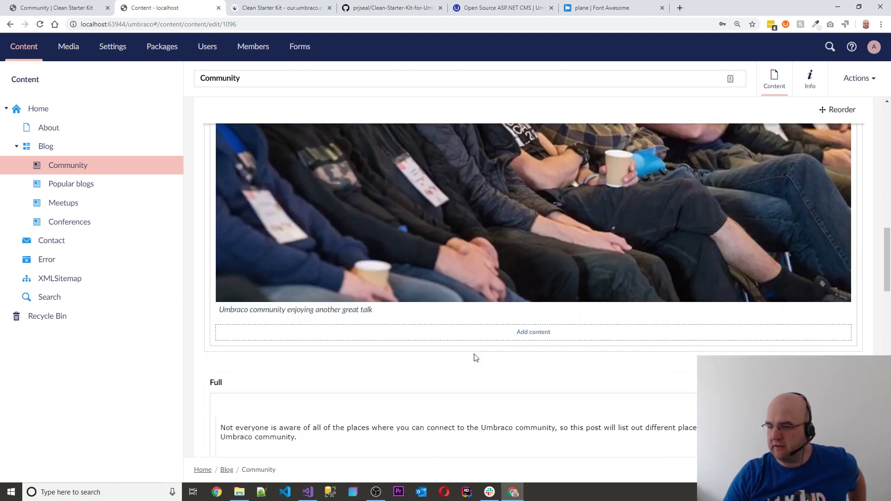
scroll(522, 253, down, 2)
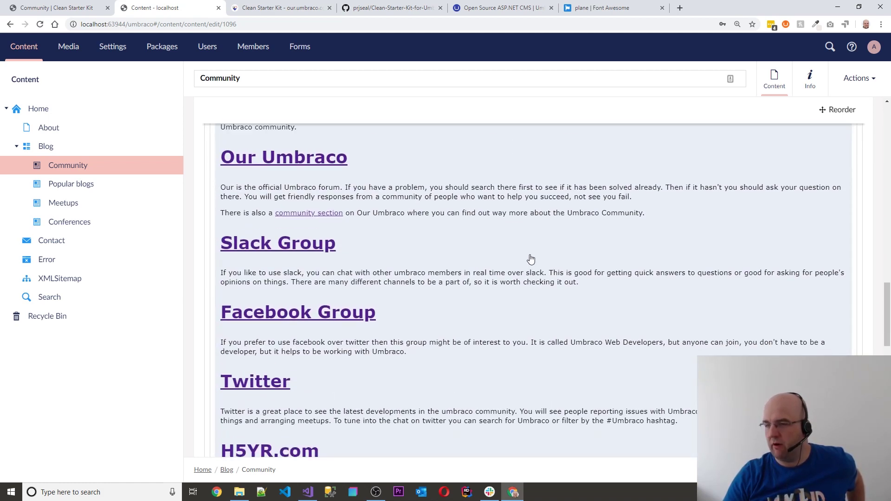
scroll(529, 258, up, 5)
scroll(531, 265, down, 2)
Edit the rich text block holding the Our Umbraco section and select its heading
click(340, 263)
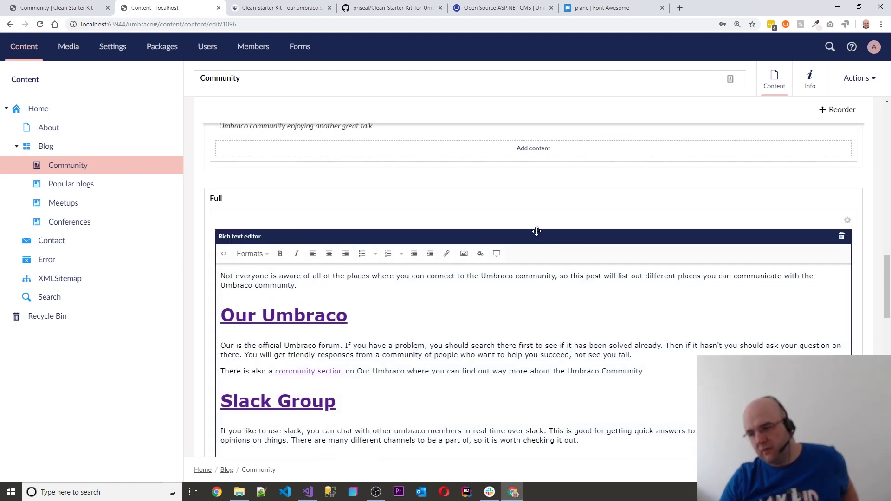
scroll(557, 260, down, 6)
scroll(571, 277, down, 3)
scroll(573, 275, up, 10)
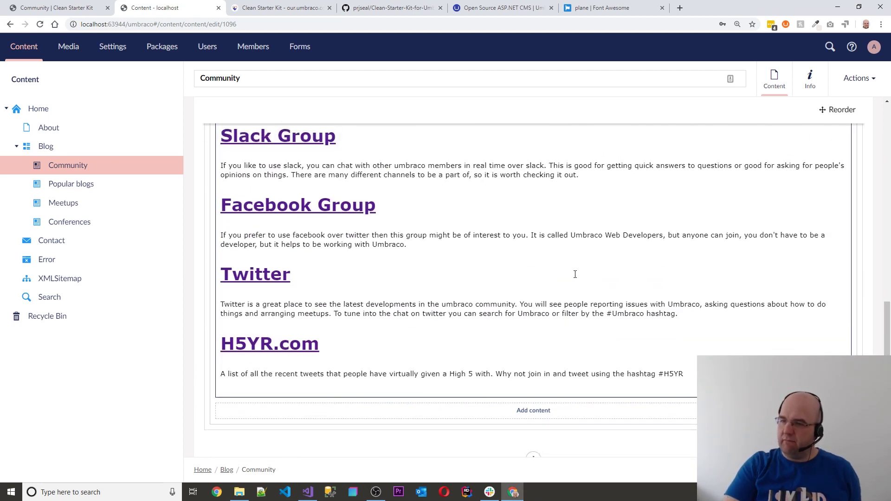
scroll(575, 276, up, 2)
scroll(575, 279, down, 5)
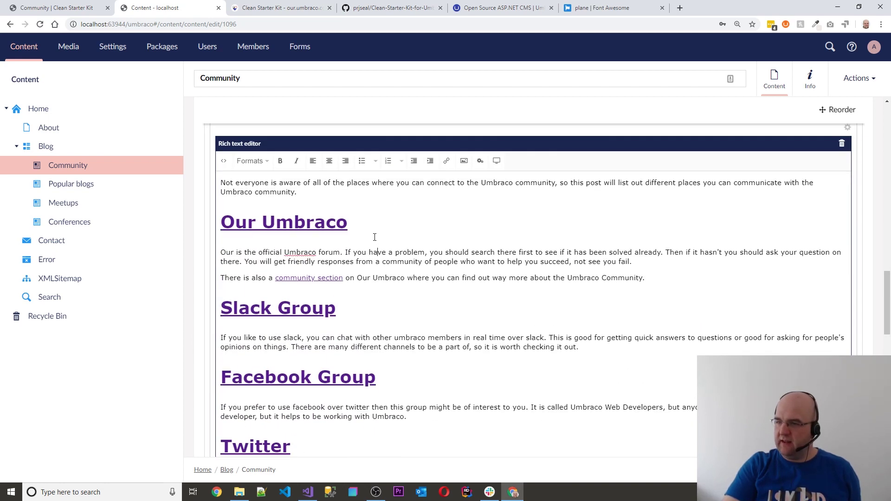
triple_click(356, 226)
drag(357, 224, 223, 226)
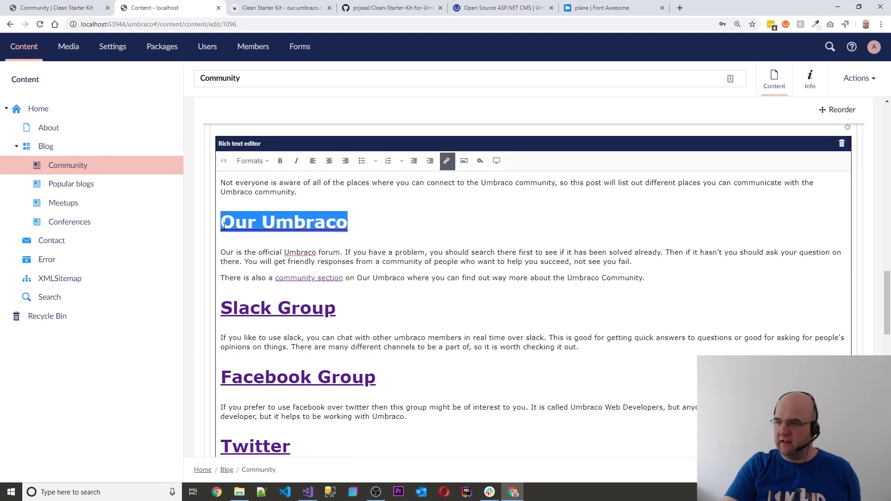
click(261, 161)
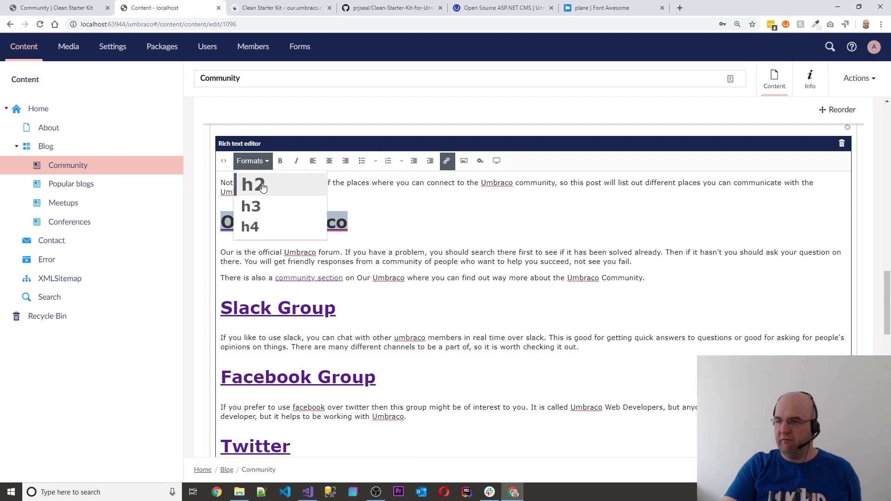
click(277, 187)
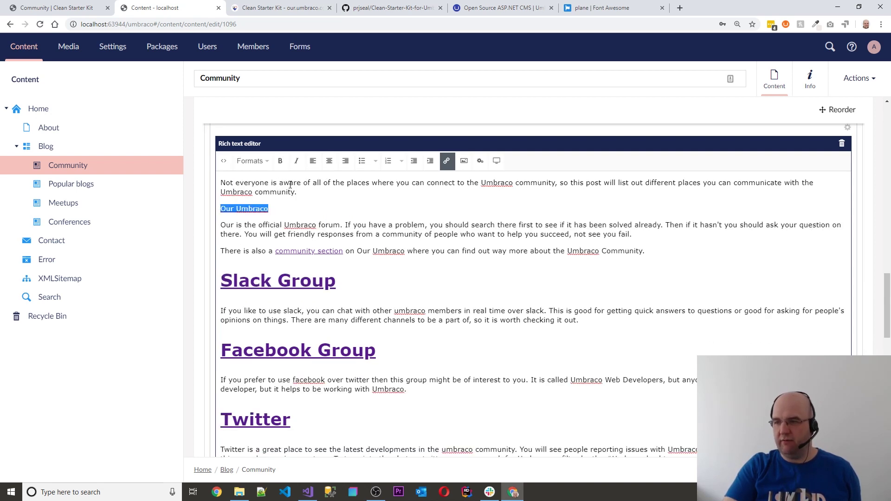
click(259, 162)
click(273, 184)
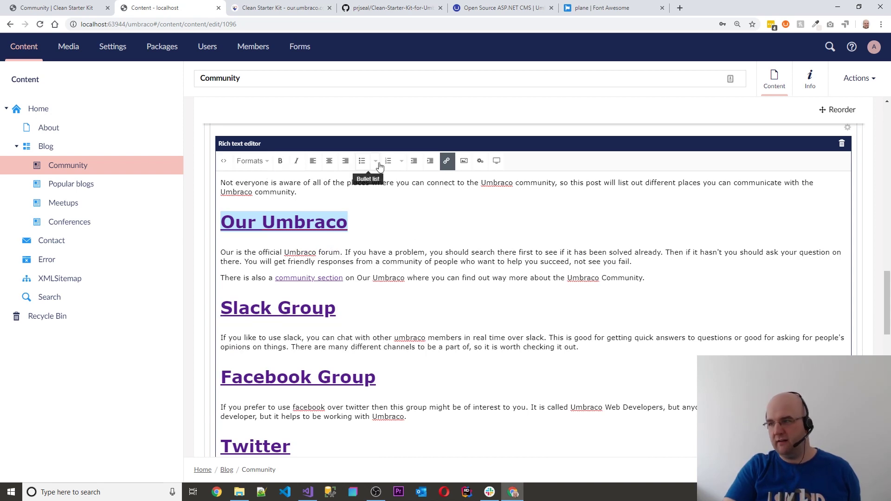
click(447, 162)
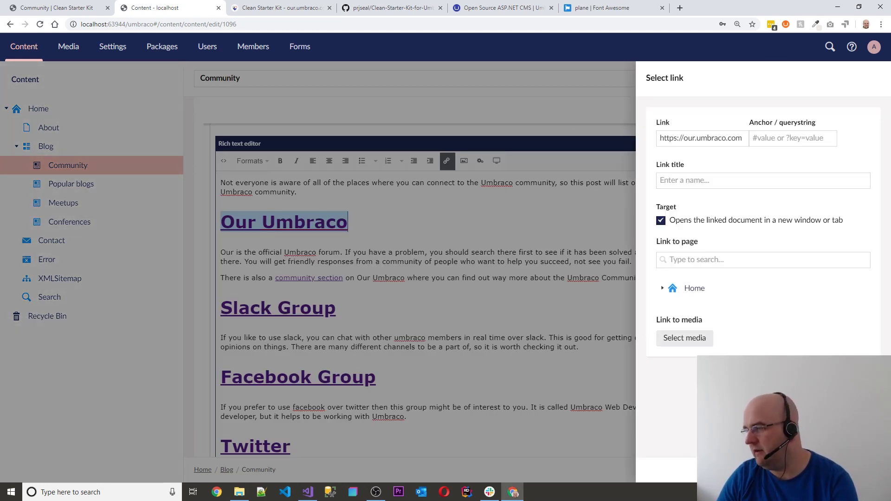
key(Escape)
scroll(441, 274, down, 5)
scroll(441, 274, down, 7)
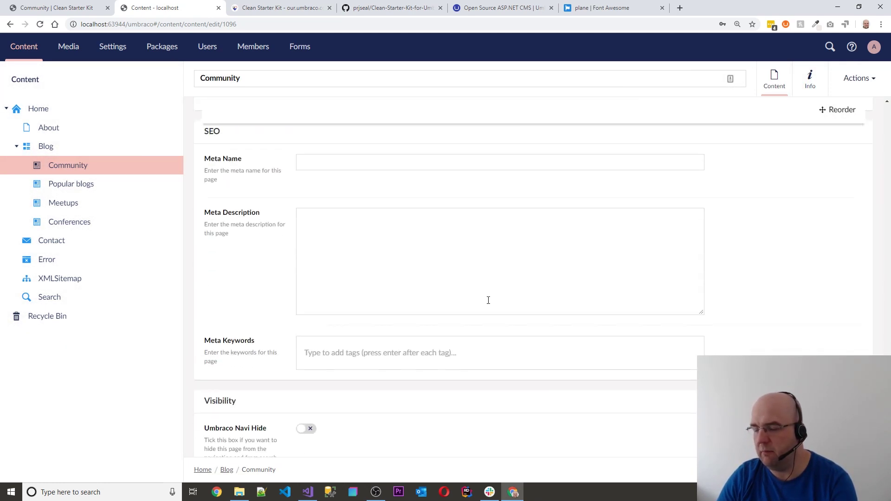
scroll(487, 299, up, 20)
scroll(479, 297, up, 8)
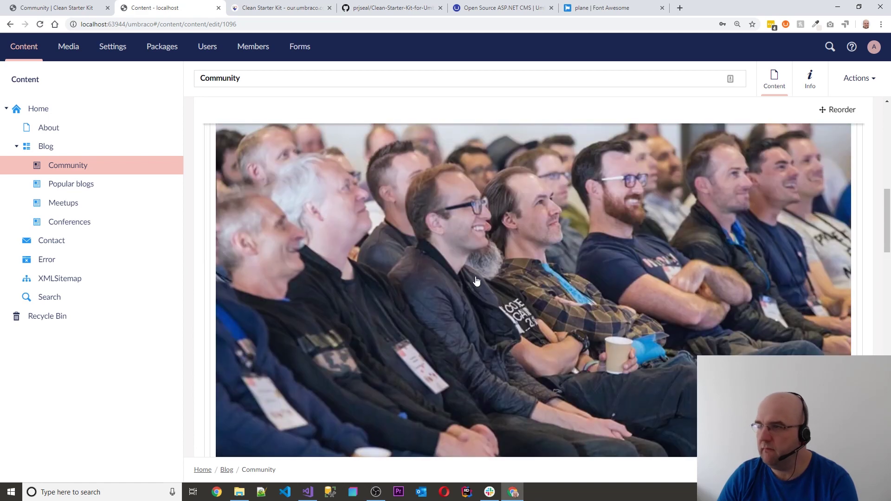
scroll(255, 175, up, 2)
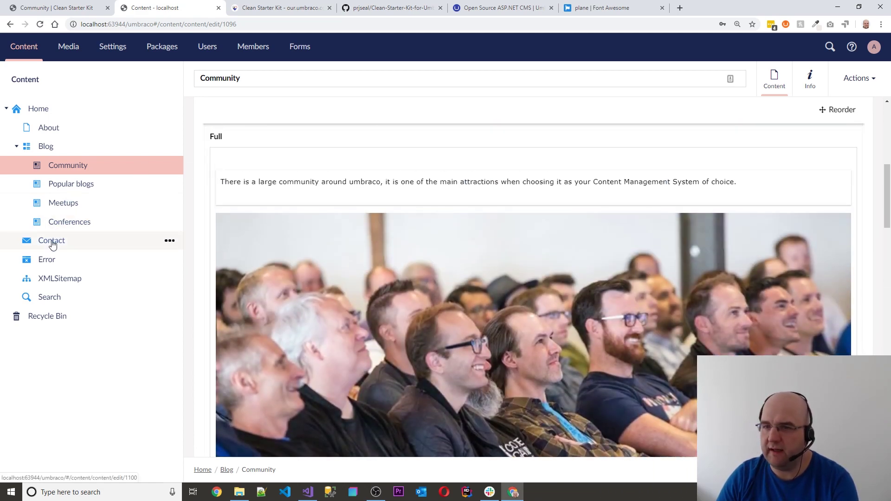
click(52, 240)
Discard the unsaved Community post changes and scroll to the Contact page's Error Message
click(525, 281)
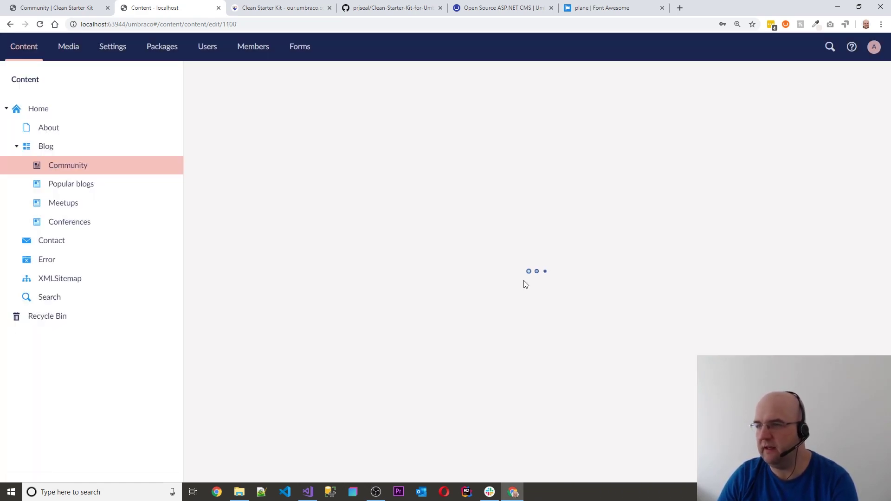
scroll(460, 260, down, 1)
scroll(445, 241, down, 8)
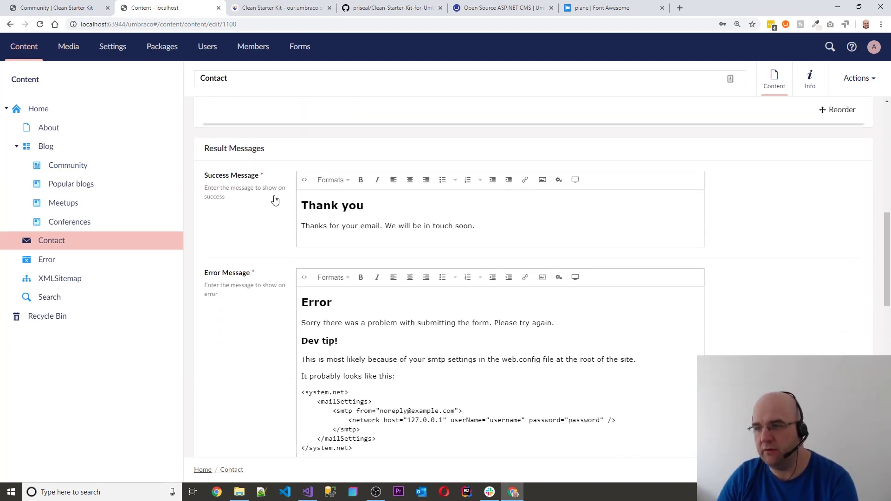
scroll(387, 334, down, 4)
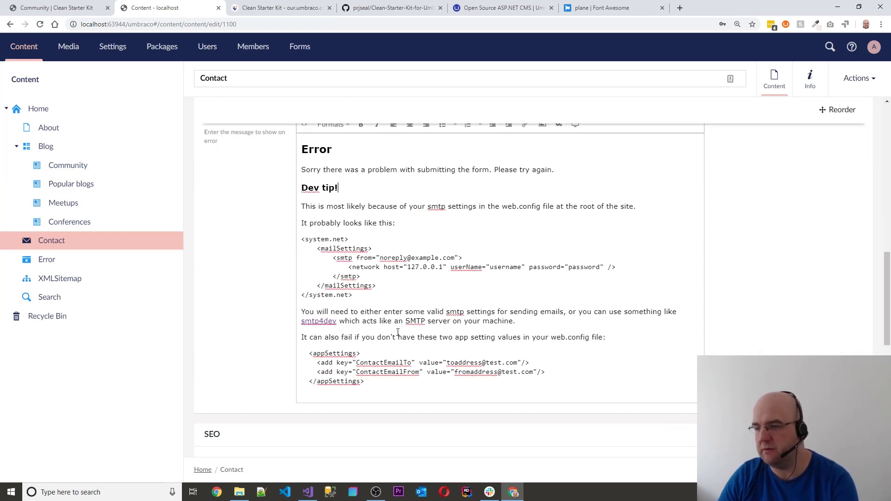
scroll(398, 324, up, 4)
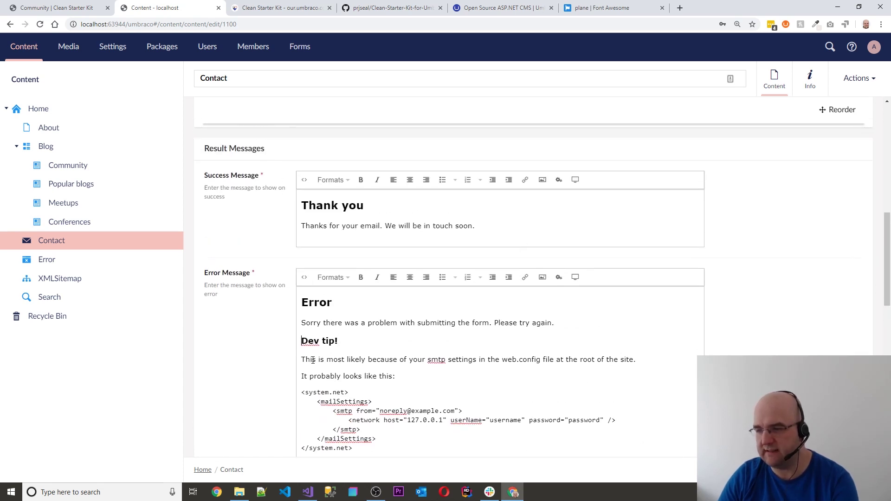
Delete the SMTP Dev tip text, leaving only the Error heading and first sentence
key(ctrl+a)
scroll(497, 169, down, 12)
scroll(491, 146, up, 10)
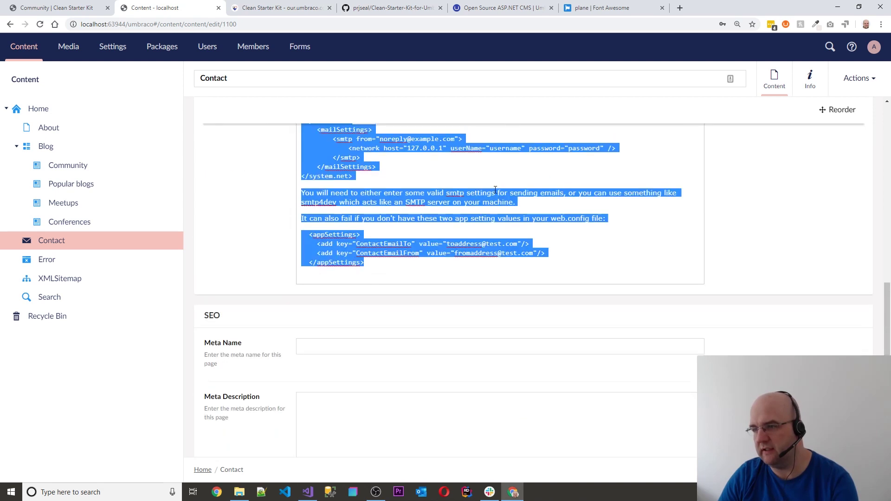
key(Delete)
key(BackSpace)
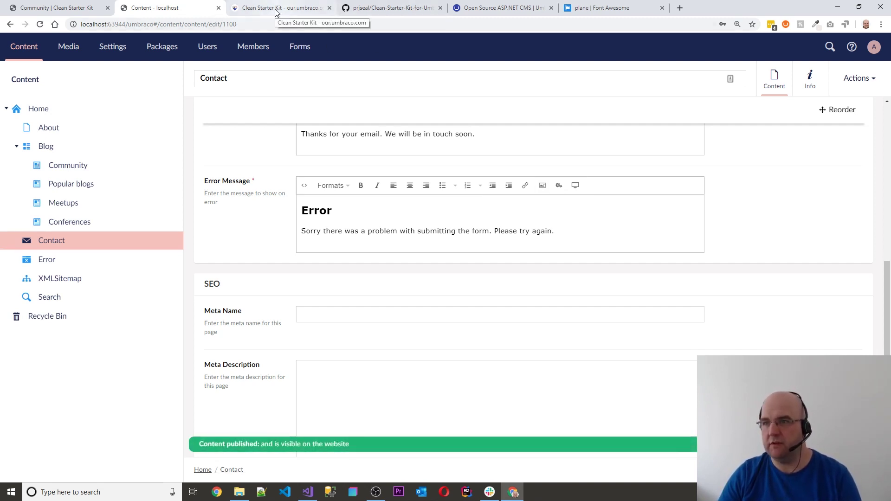
click(53, 11)
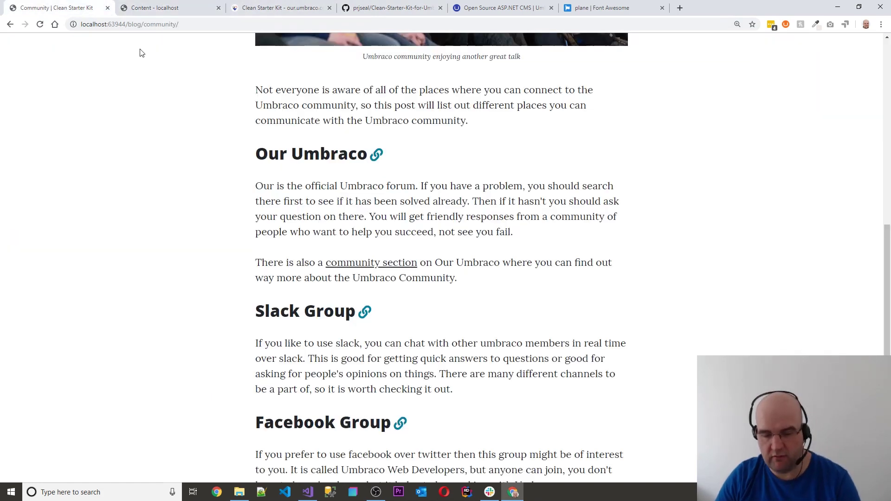
Send the Contact Us form with dummy name, email and message text to trigger the Error
scroll(575, 105, up, 9)
click(638, 52)
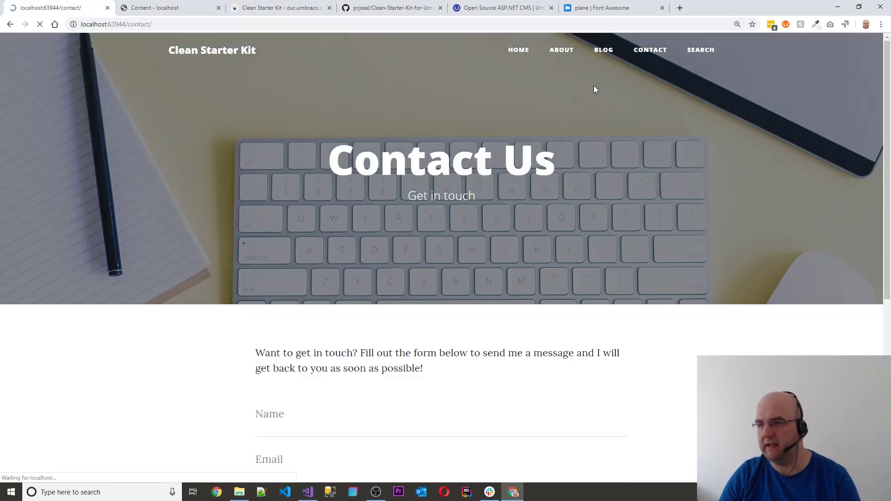
scroll(430, 297, down, 4)
click(278, 243)
text(asdsadasd)
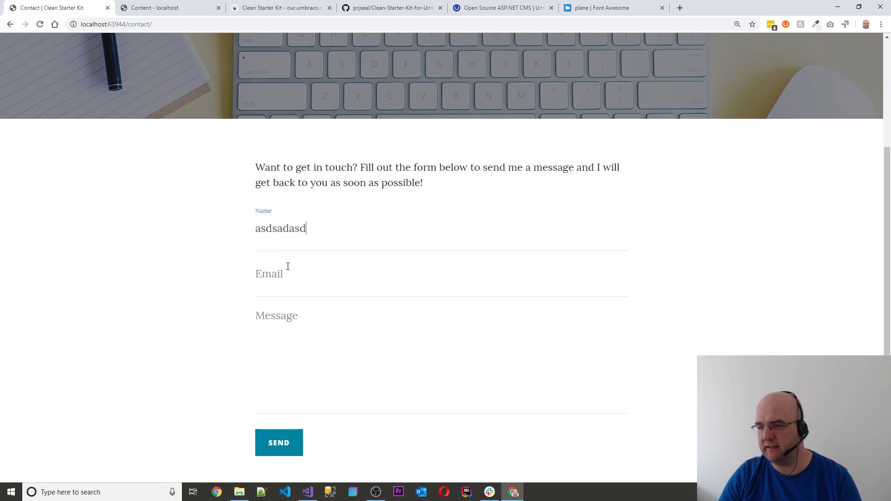
click(287, 267)
text(asdasds@asdasd.com)
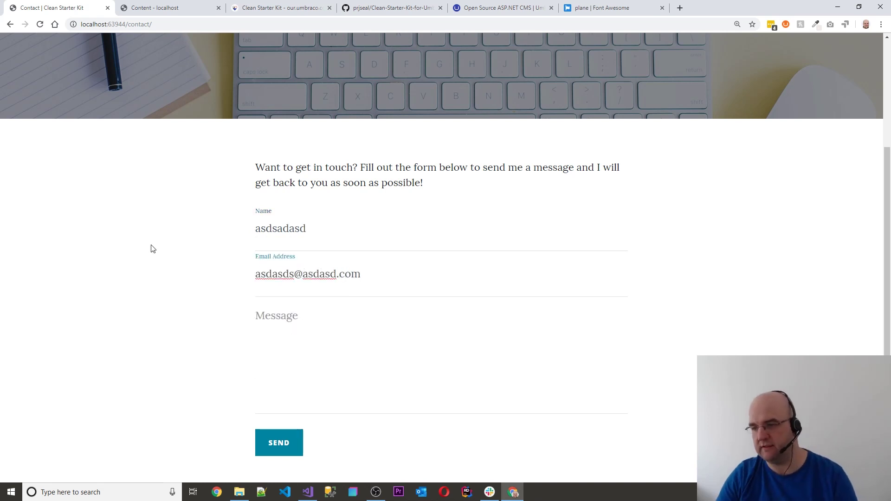
key(Tab)
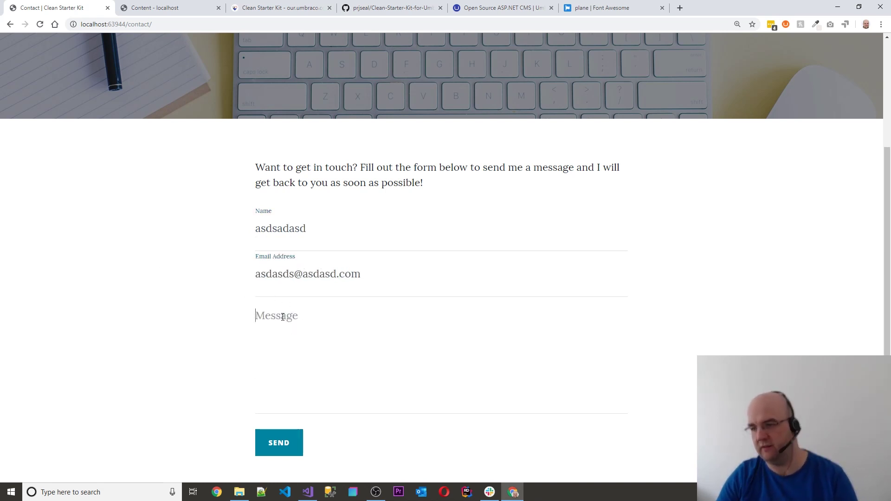
text(asdasdasd)
click(285, 446)
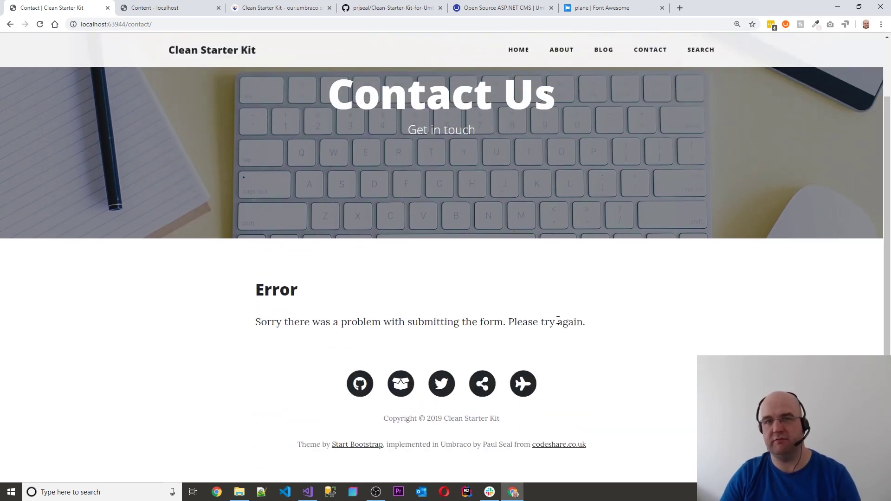
click(193, 6)
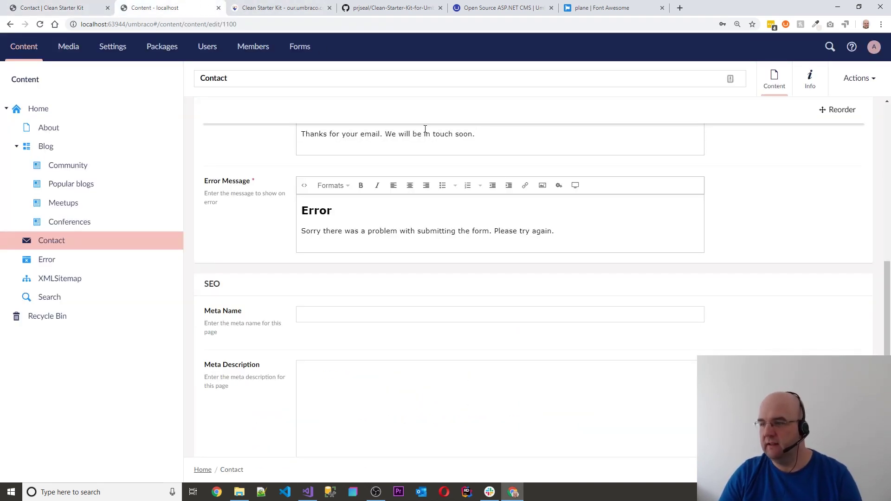
Open the XMLSitemap page's Info view showing its /xmlsitemap/ link and XMLSitemap template
scroll(594, 280, down, 5)
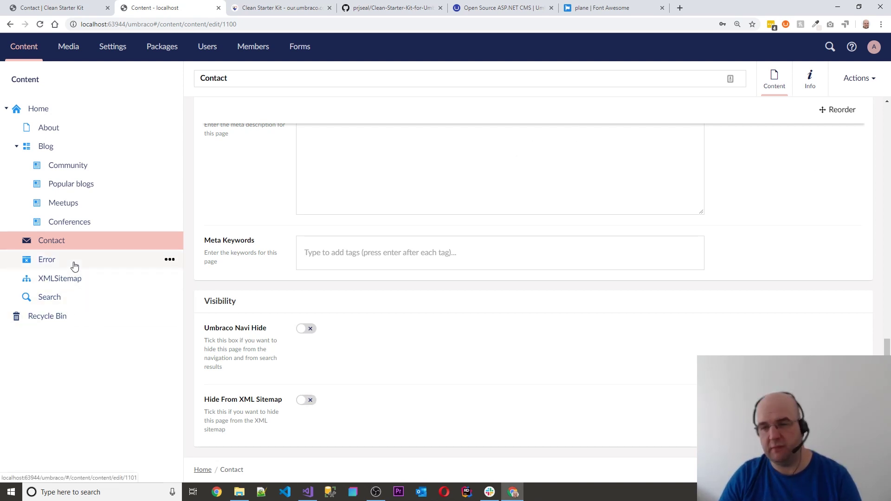
click(66, 284)
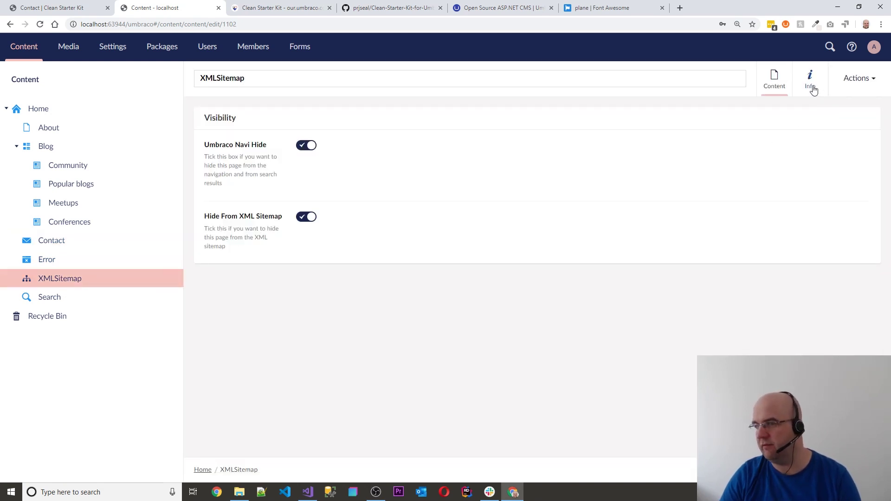
click(811, 81)
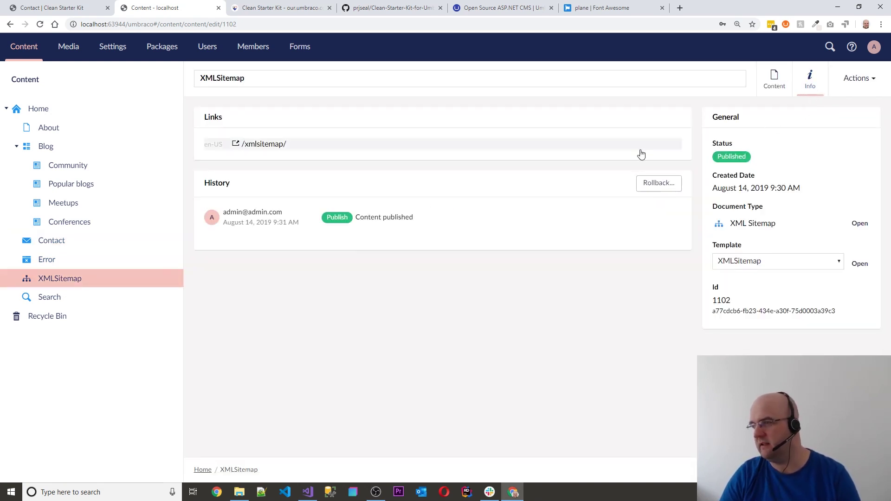
Open the /xmlsitemap/ page in a new tab, select its nine-URL XML urlset, then return to the backoffice
click(267, 148)
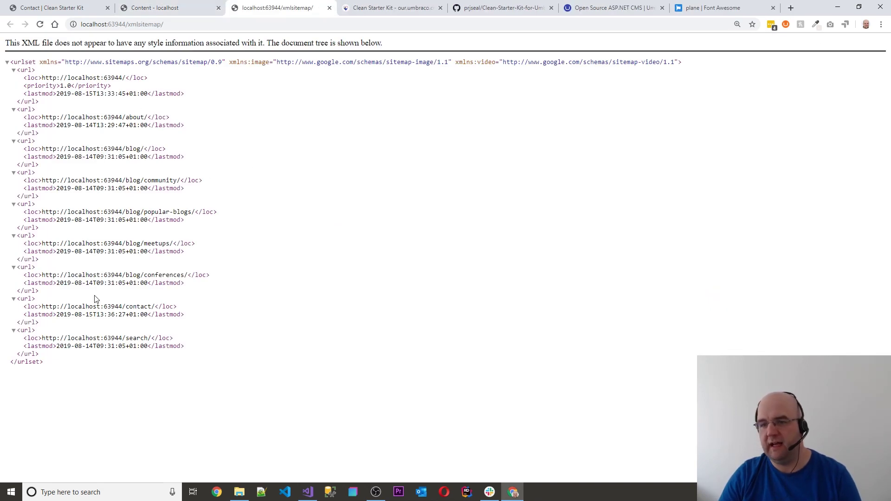
drag(81, 383, 16, 55)
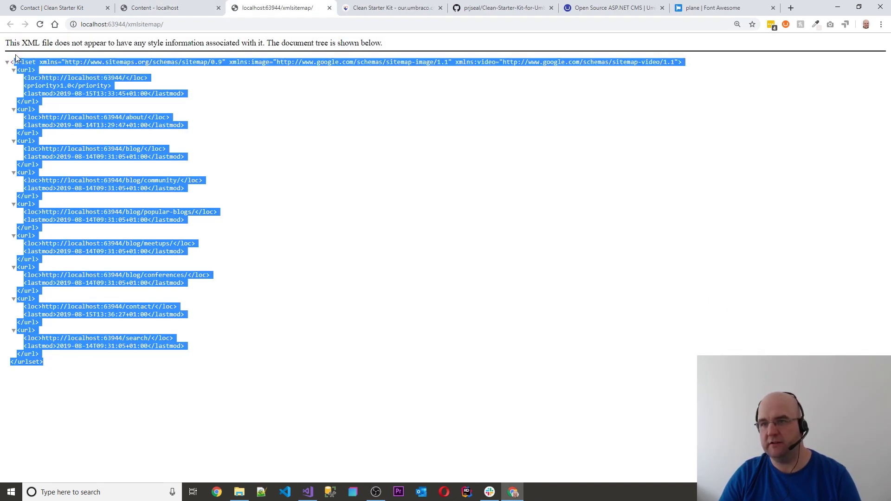
click(190, 28)
click(188, 27)
click(209, 91)
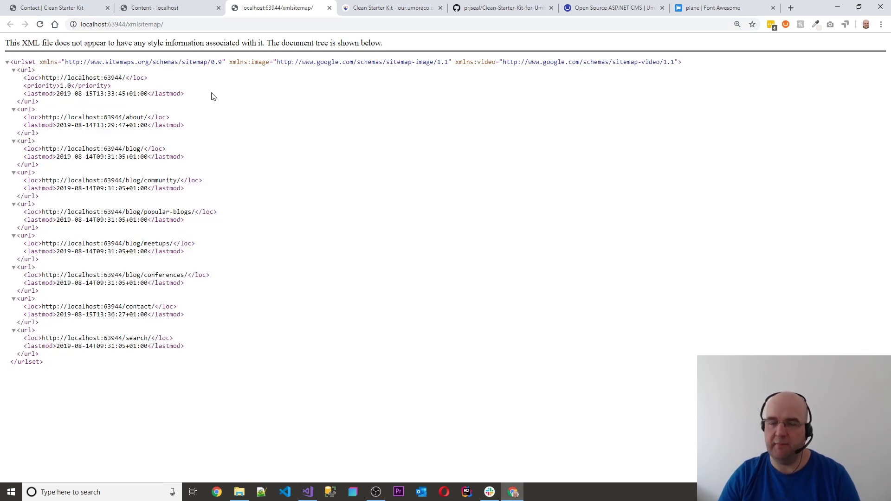
click(156, 8)
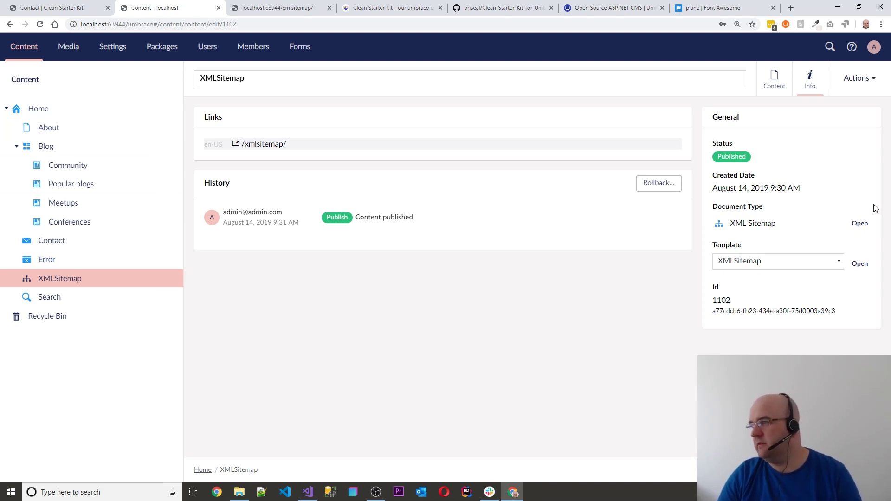
click(44, 297)
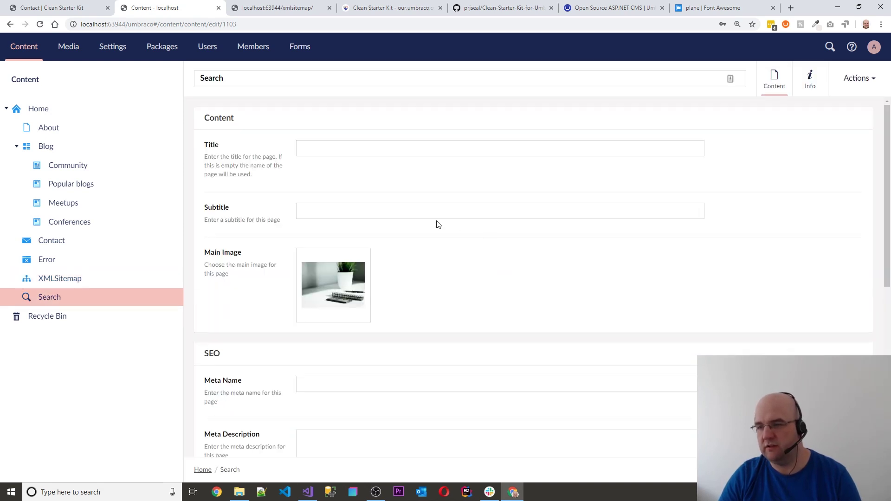
scroll(482, 242, down, 4)
scroll(410, 213, up, 4)
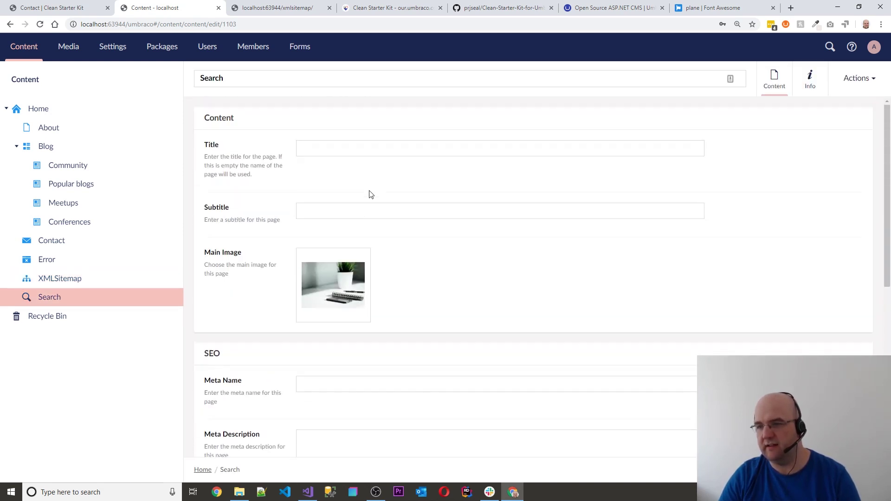
scroll(441, 299, down, 6)
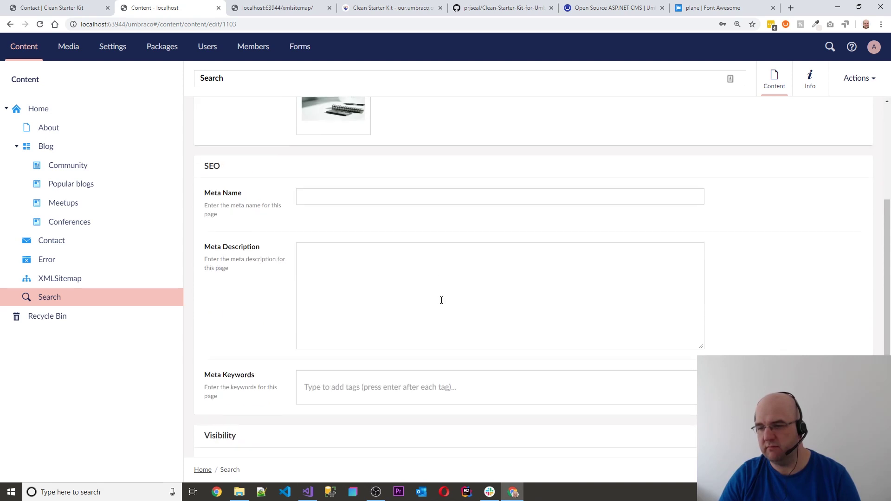
scroll(483, 158, up, 6)
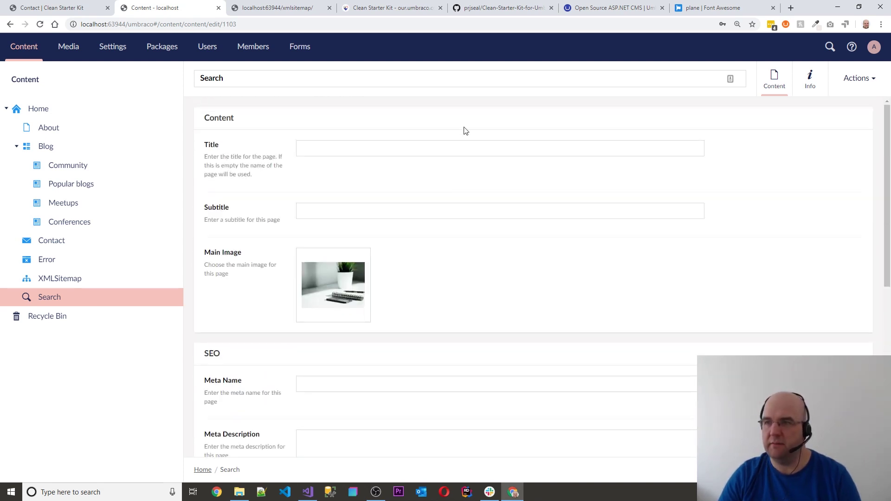
click(70, 48)
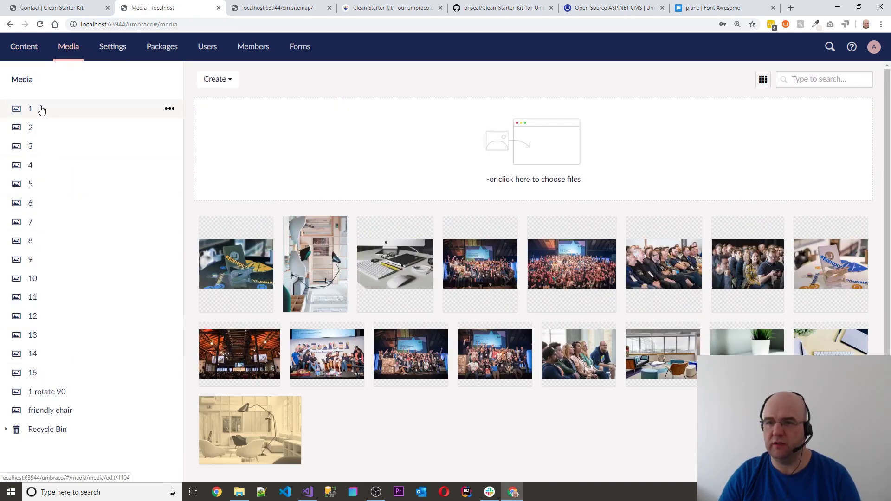
click(24, 47)
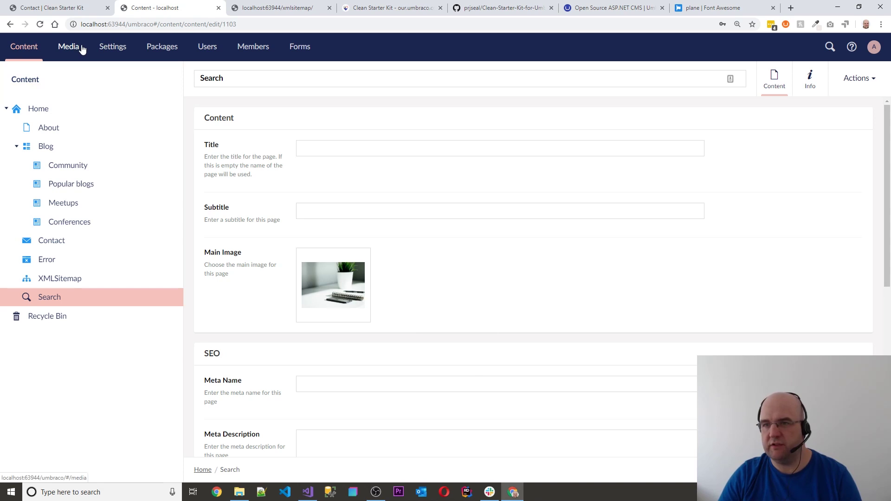
click(115, 50)
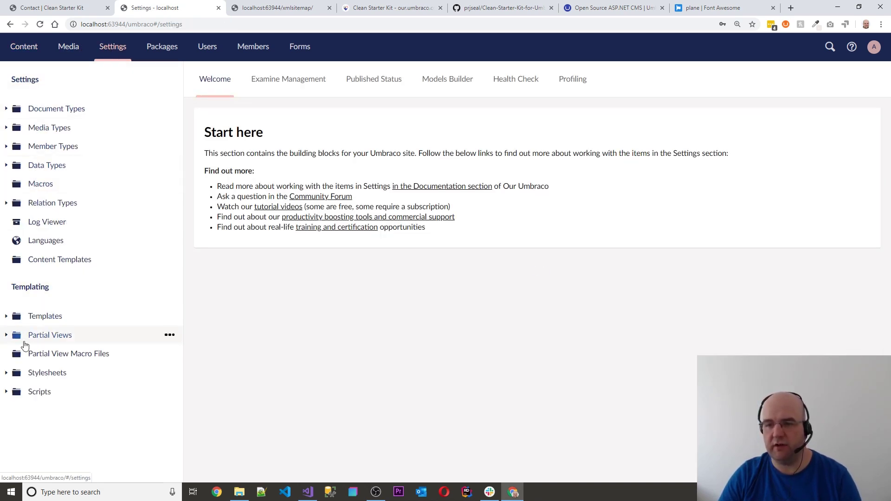
Expand Partial Views and open the Contact folder's contactForm.cshtml and result.cshtml partials
click(7, 335)
scroll(78, 345, down, 2)
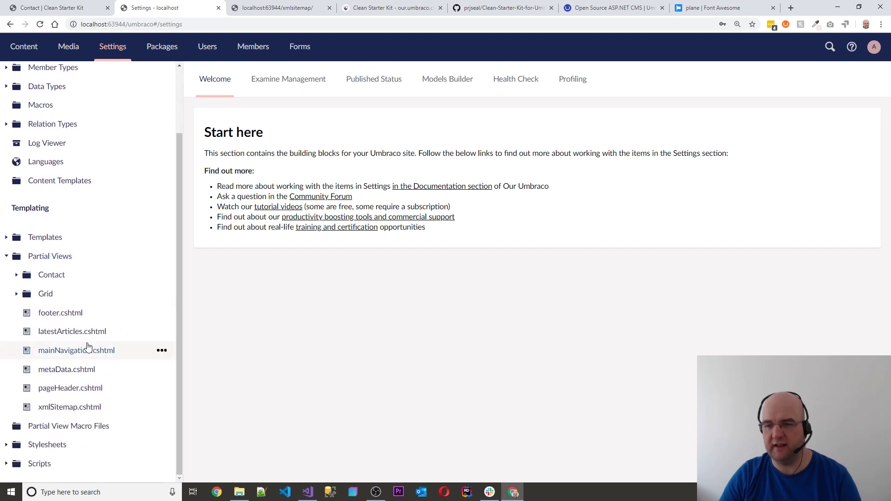
click(16, 275)
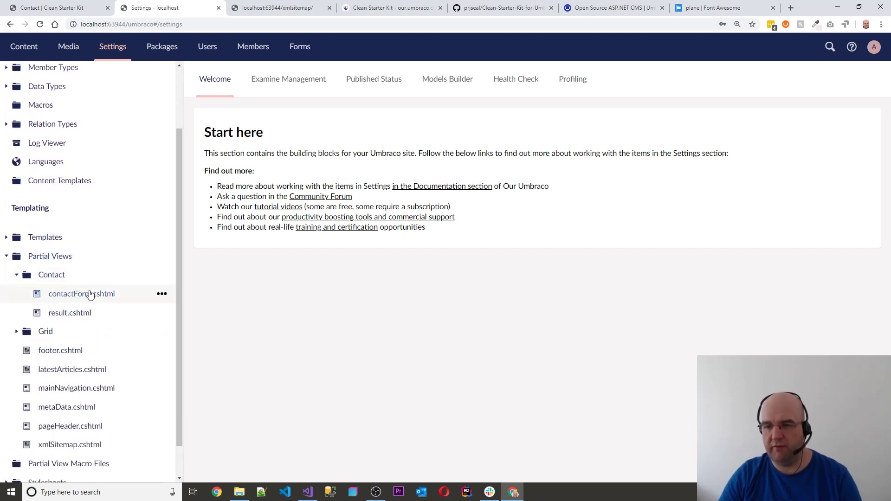
click(78, 294)
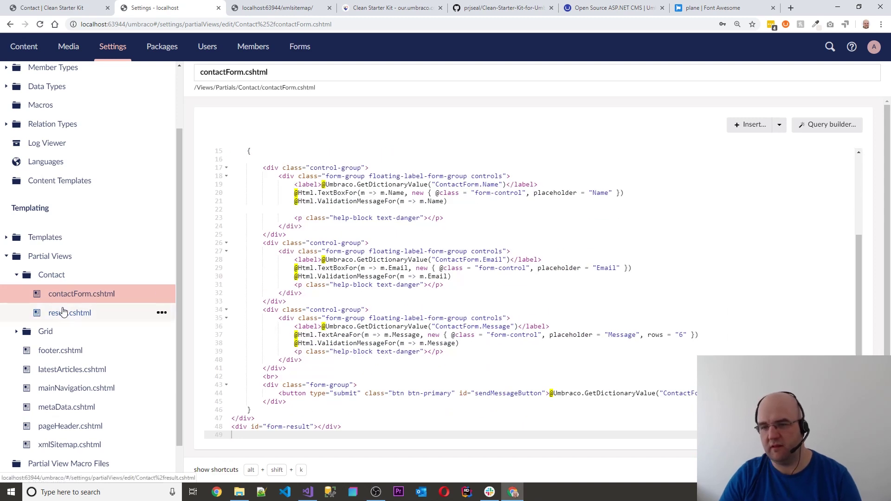
click(60, 312)
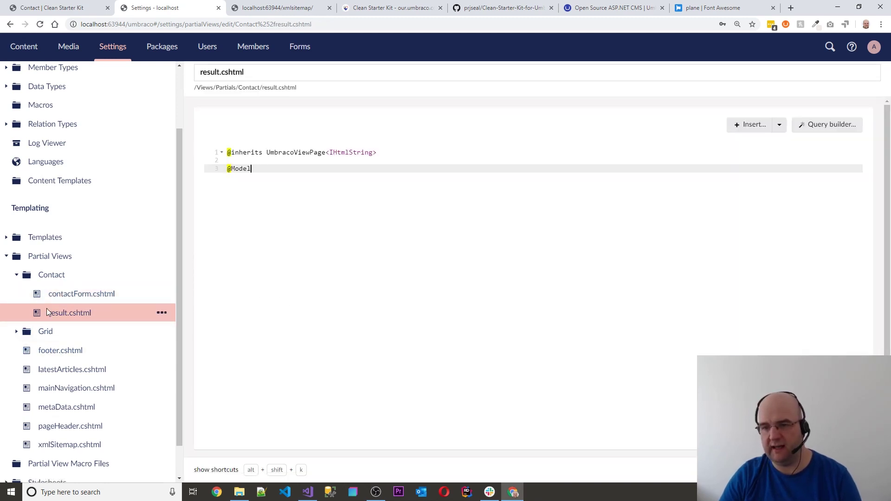
Open the Grid Clean.cshtml, footer.cshtml and latestArticles.cshtml partial views, then expand Templates
click(18, 333)
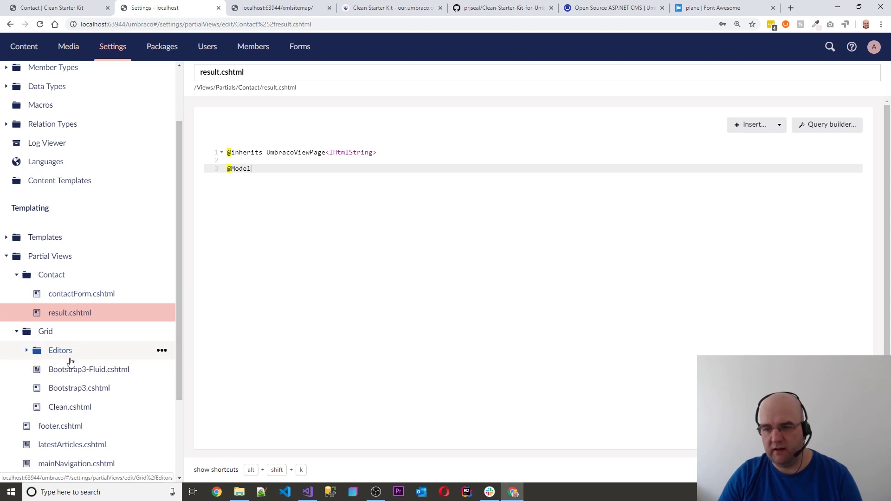
scroll(71, 357, down, 2)
click(69, 315)
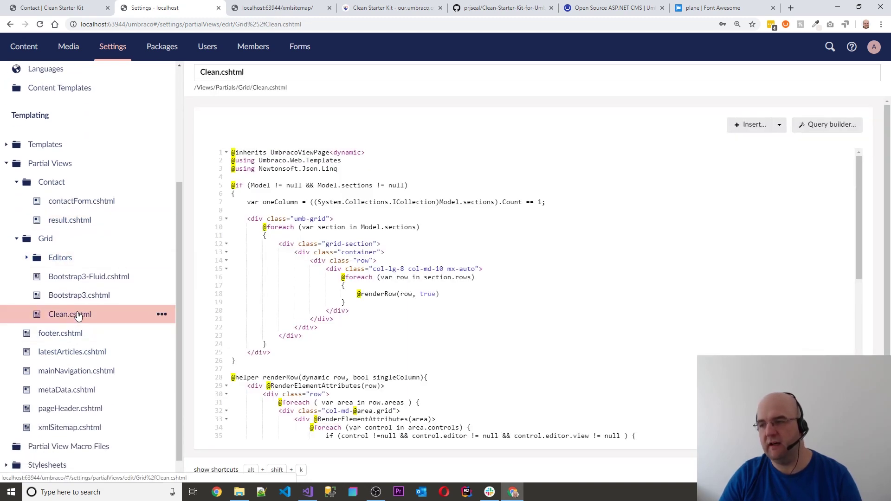
scroll(508, 258, down, 2)
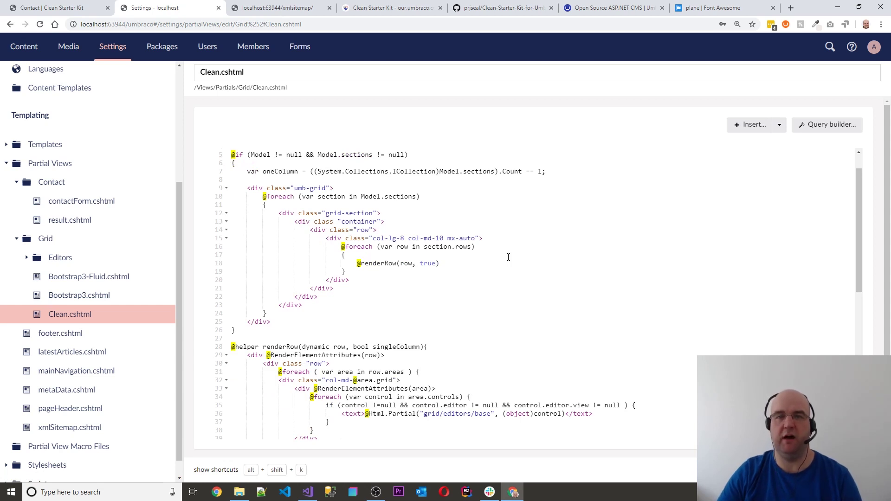
scroll(108, 343, down, 1)
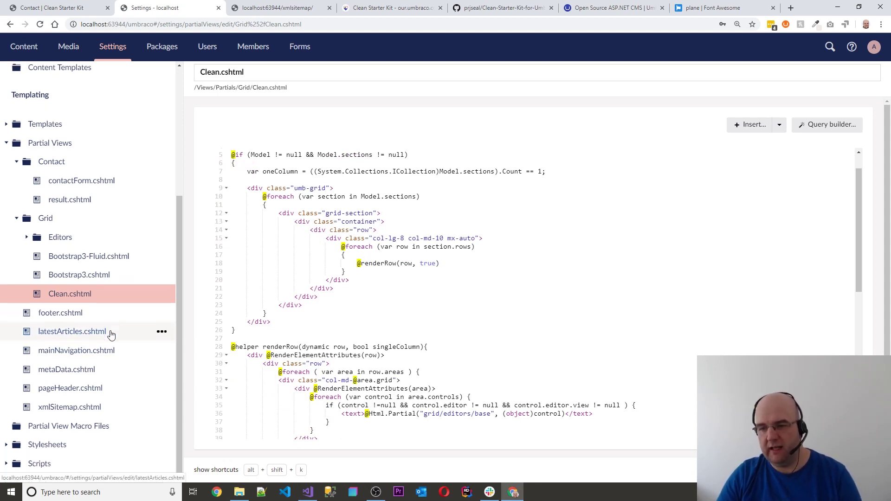
click(59, 314)
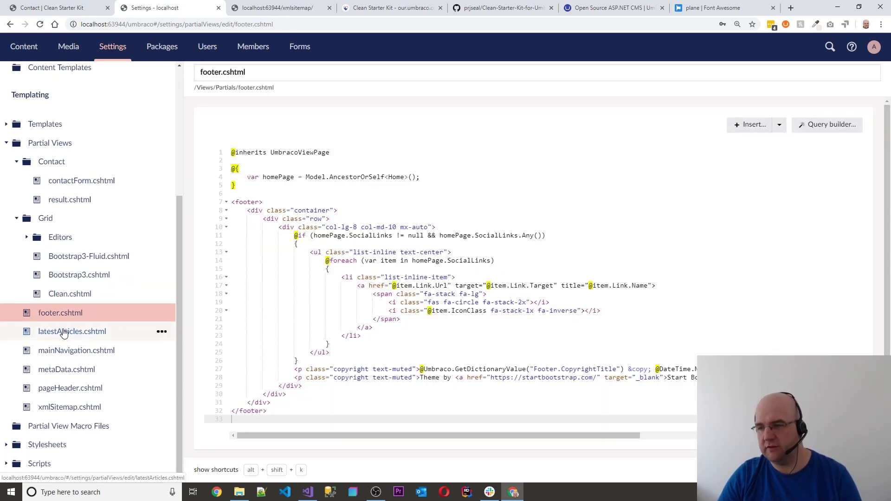
click(65, 332)
scroll(28, 218, up, 2)
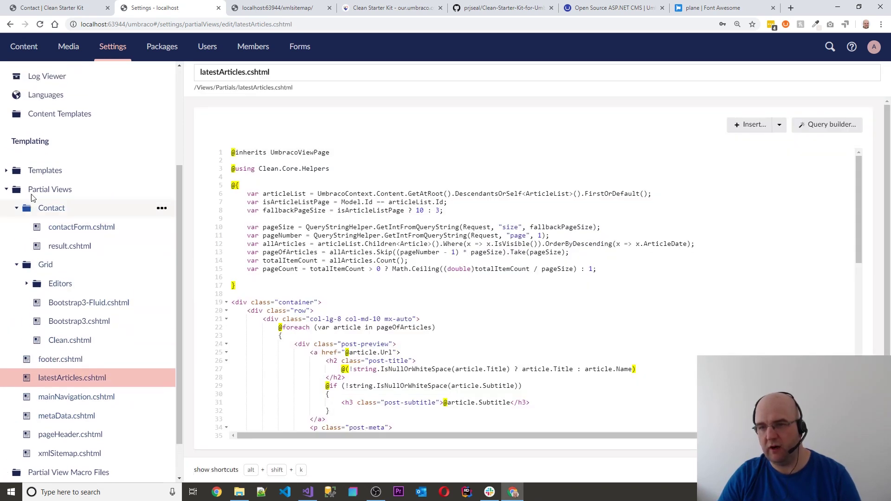
click(7, 171)
Open the Article template and examine the page header partial call on line 10
click(51, 189)
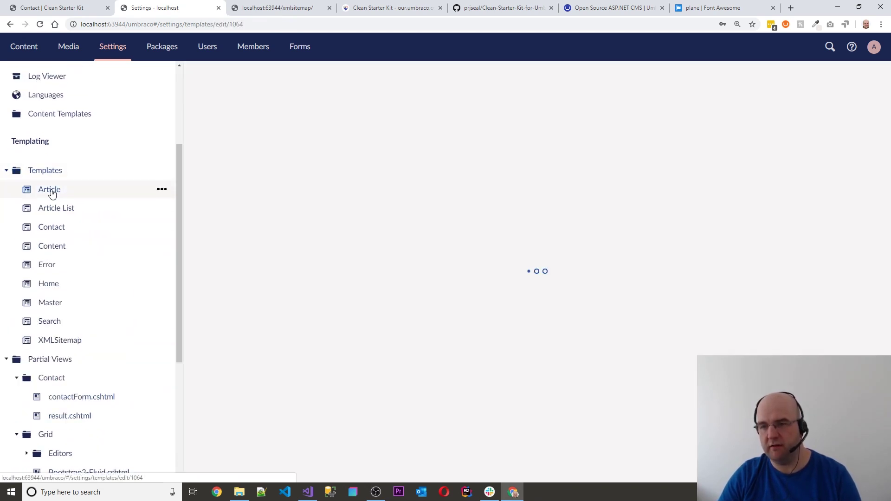
click(452, 280)
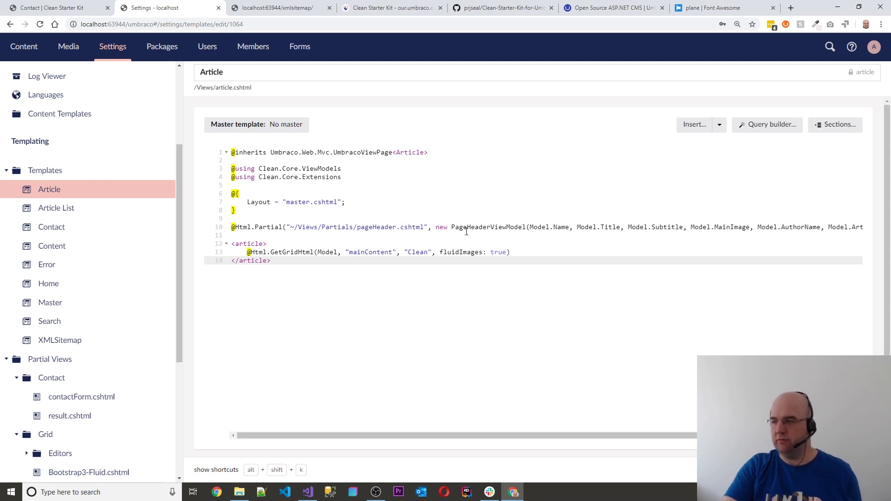
drag(453, 219, 508, 227)
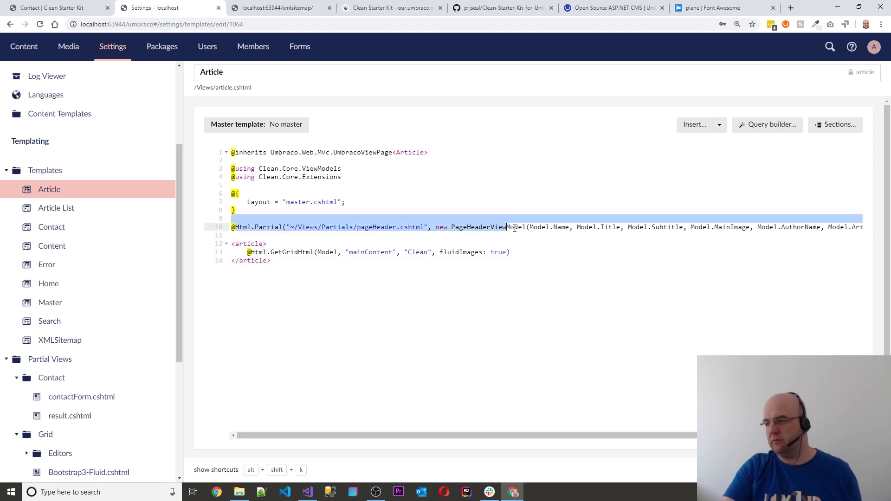
click(519, 227)
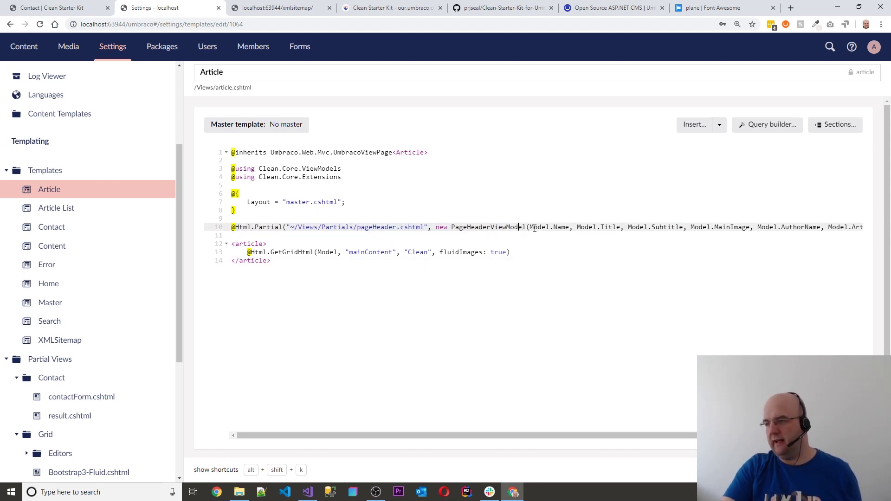
click(569, 227)
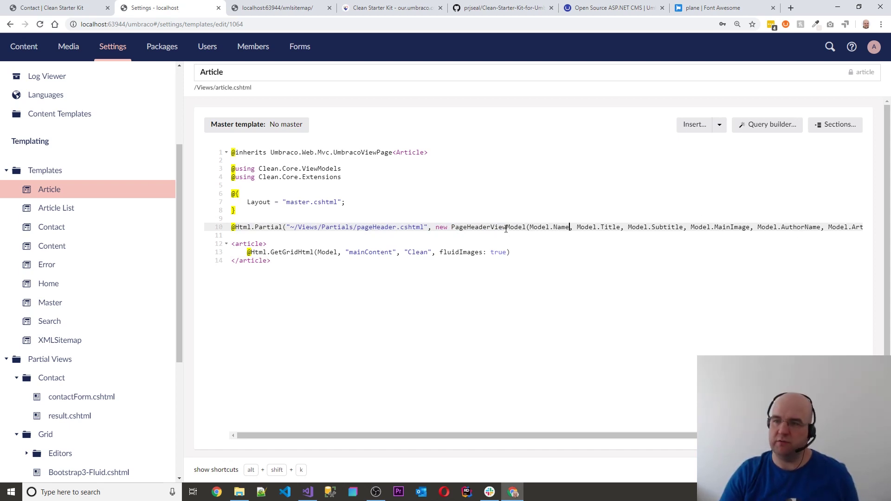
Open the Article List template, highlighting its page header line 9 and latestArticles call on line 11
click(74, 211)
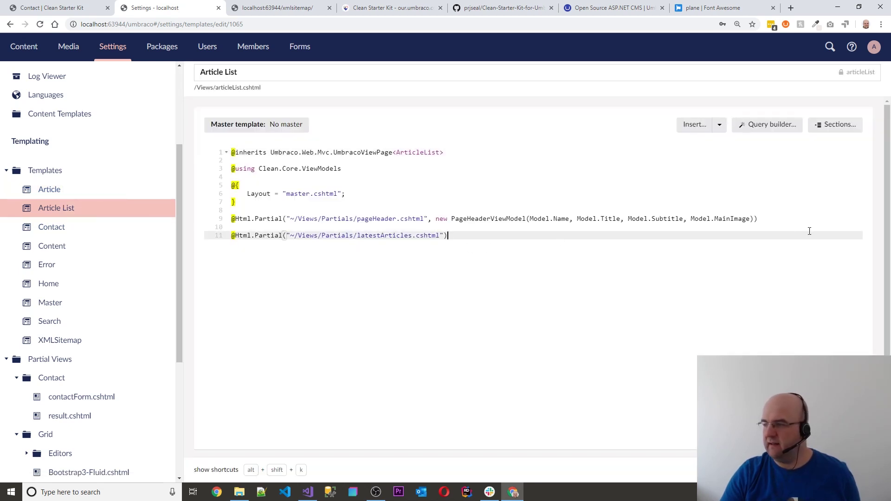
drag(758, 219, 229, 220)
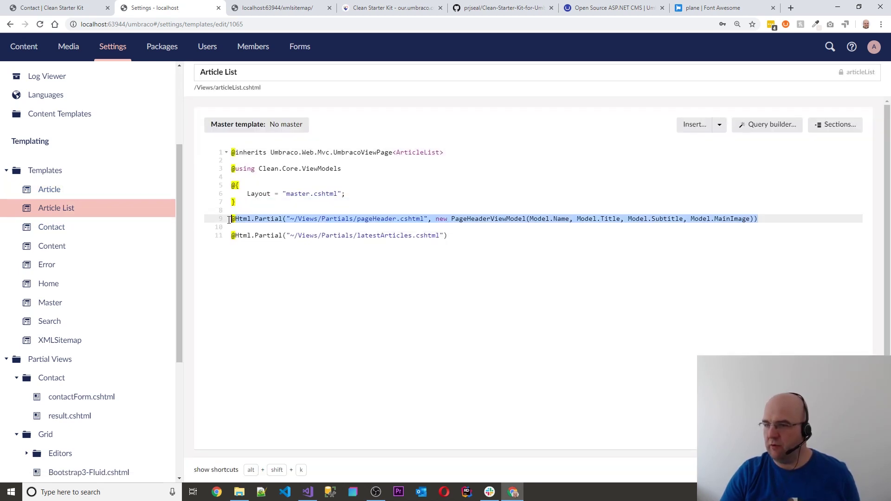
click(287, 219)
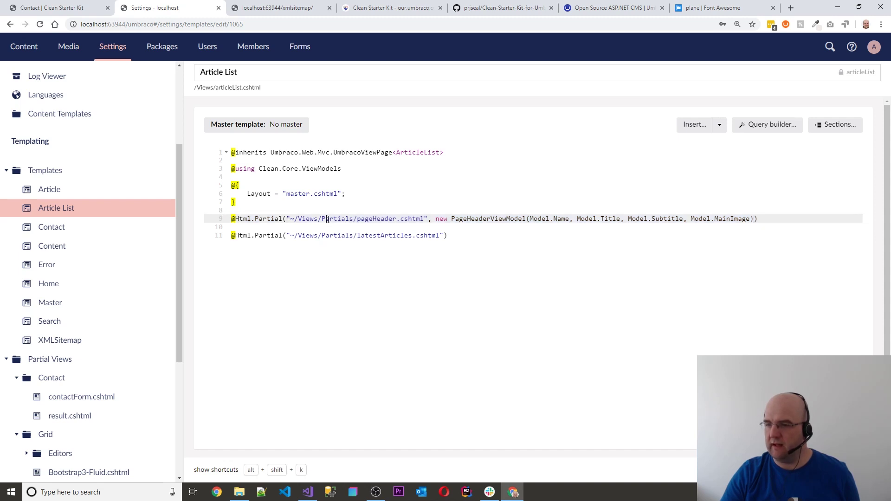
click(461, 238)
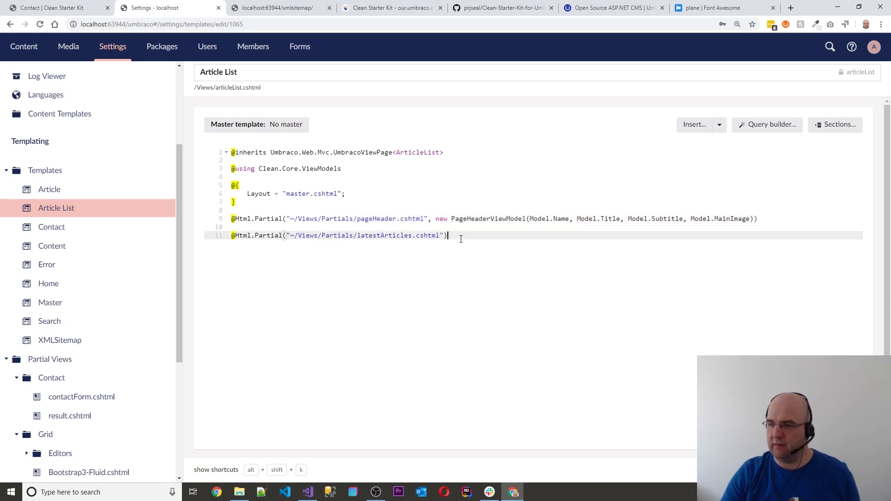
scroll(90, 267, down, 3)
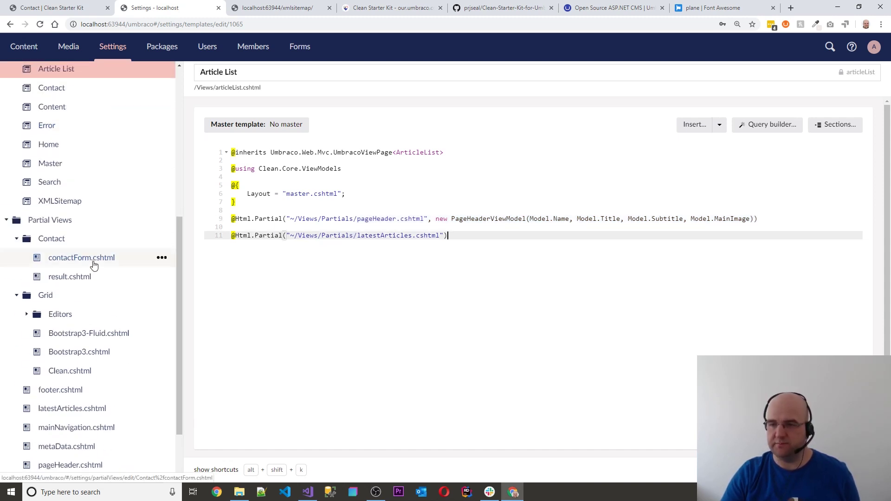
scroll(110, 257, up, 4)
View the Contact and Content templates, highlighting the PageHeaderViewModel arguments on line 10
click(66, 275)
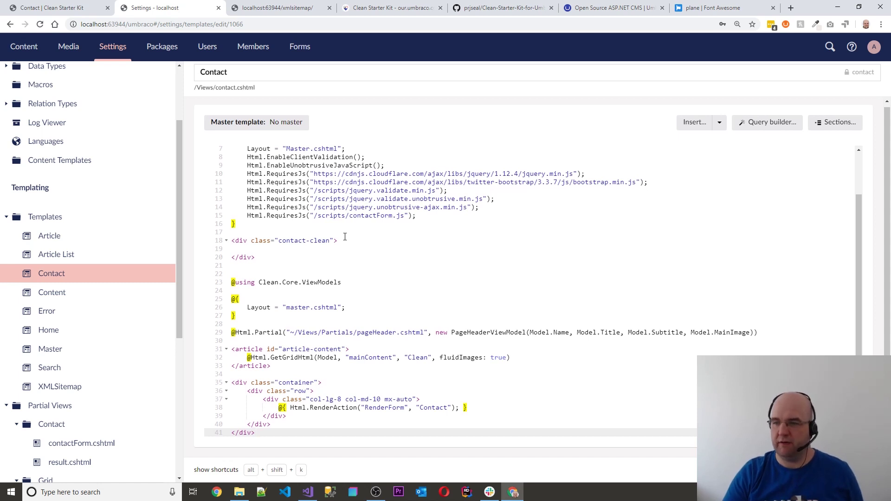
click(63, 294)
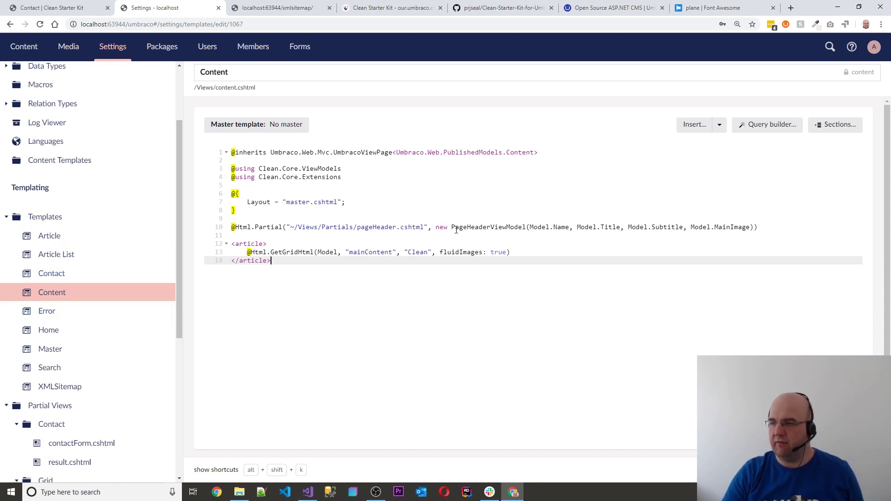
drag(454, 227, 758, 227)
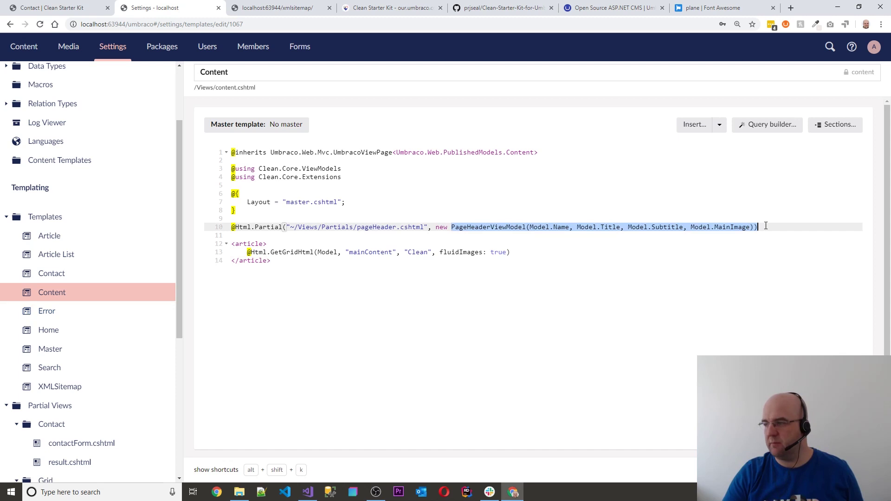
click(765, 226)
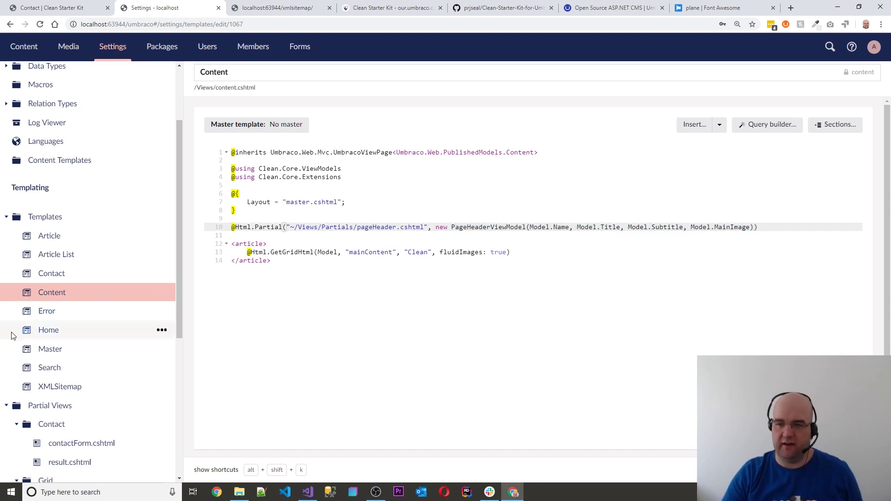
Step through the Error, Home and Master templates, ending on the Search template
click(52, 313)
scroll(134, 335, down, 1)
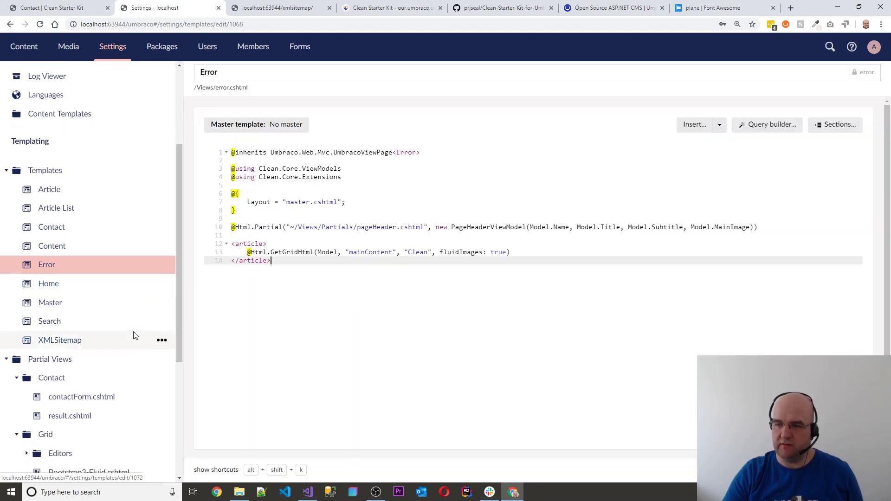
click(68, 289)
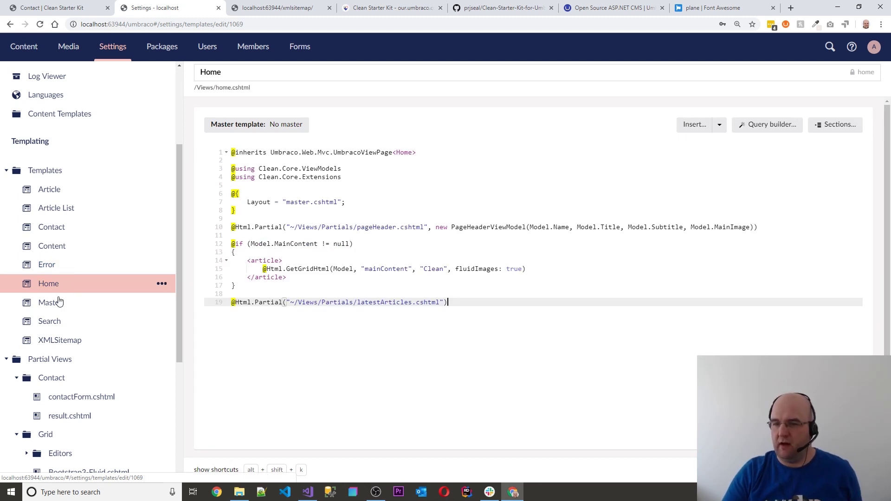
click(62, 306)
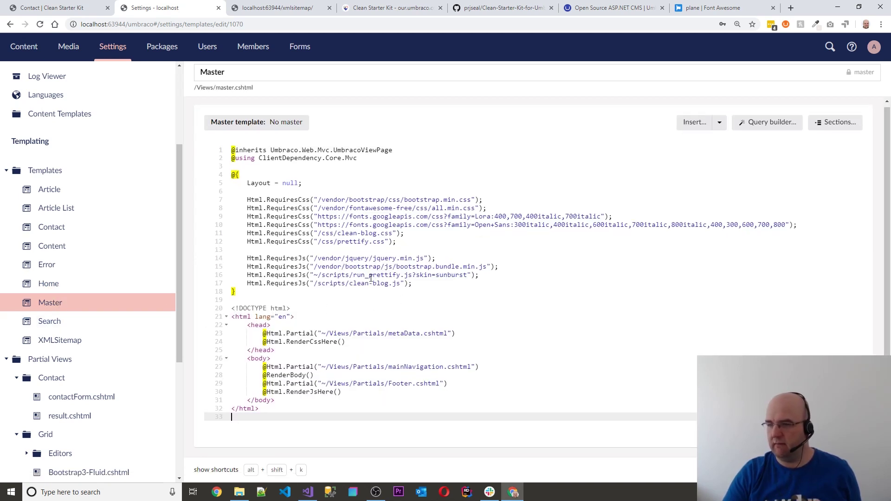
click(46, 321)
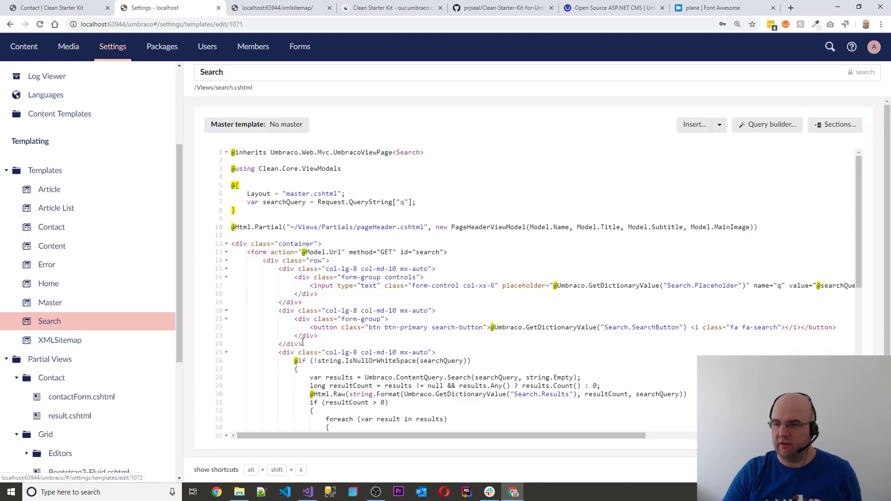
Scroll through the Search template's results code, then switch to Content and back to the site's Contact page
scroll(493, 270, down, 3)
scroll(493, 270, down, 4)
scroll(530, 284, up, 6)
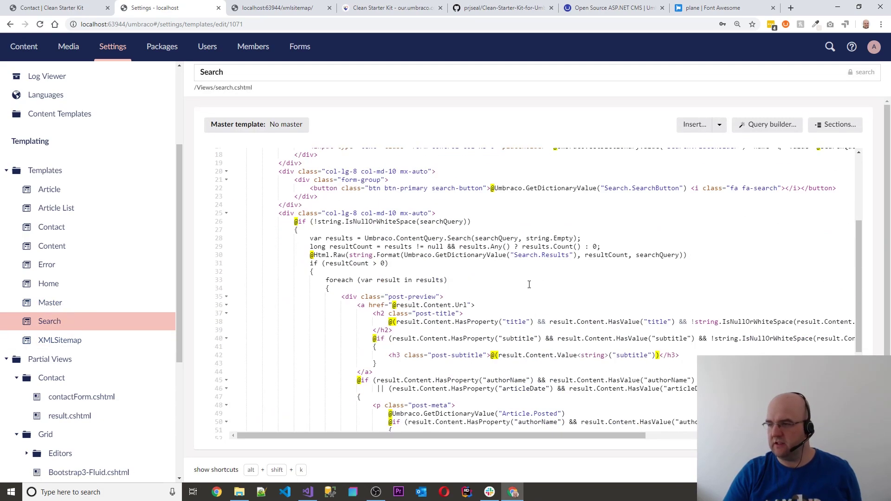
scroll(530, 284, down, 3)
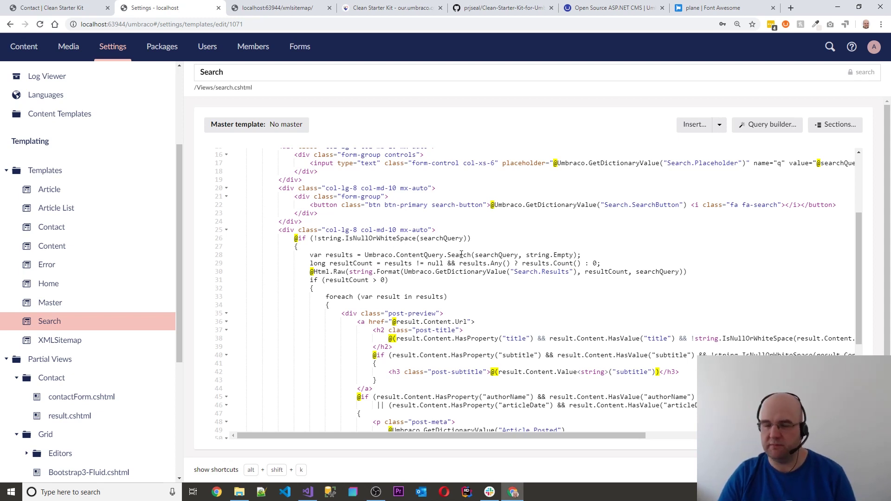
scroll(53, 268, down, 4)
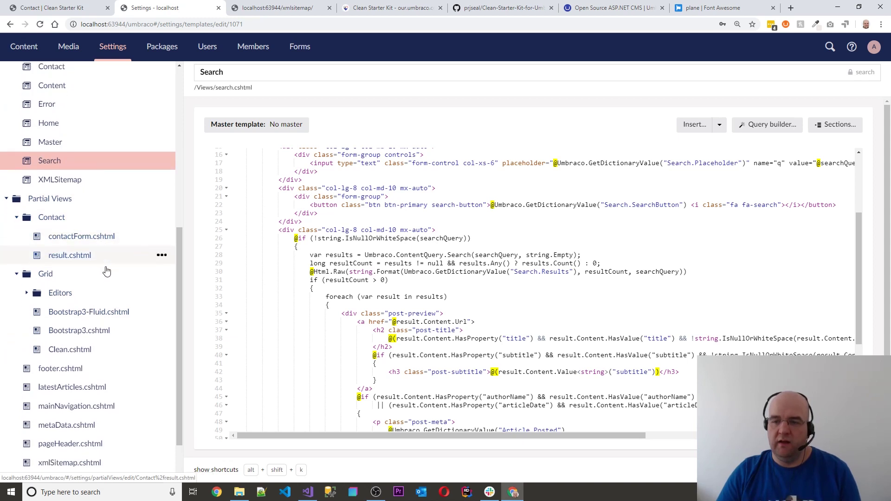
scroll(106, 271, down, 1)
scroll(121, 260, up, 7)
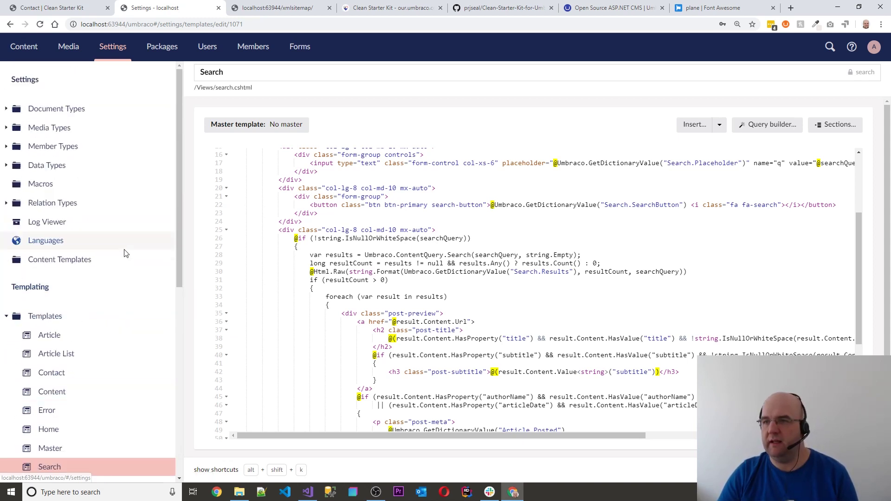
click(25, 49)
click(66, 8)
Show the Clean Starter Kit package page on Our Umbraco down to Package Files and External resources
scroll(530, 227, up, 2)
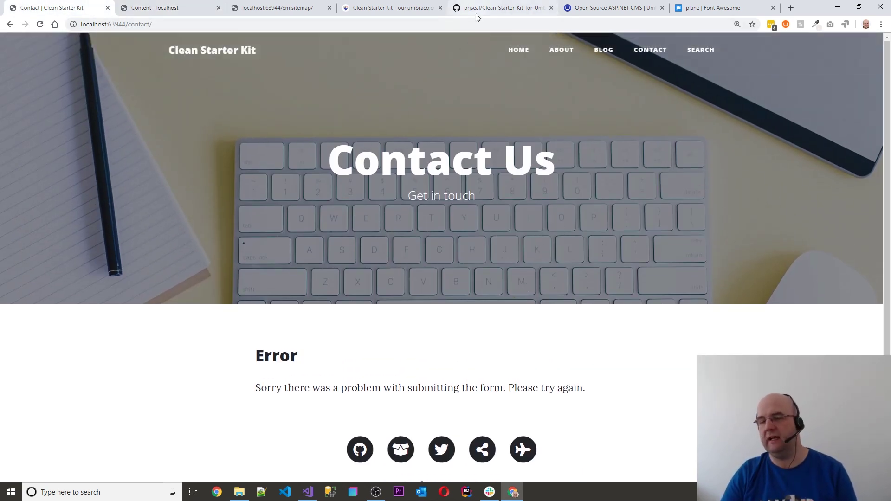
click(397, 11)
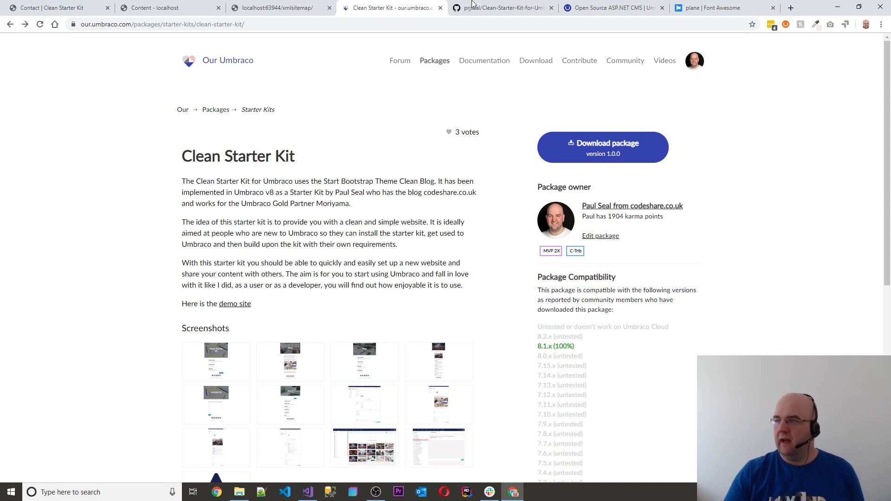
scroll(766, 255, down, 8)
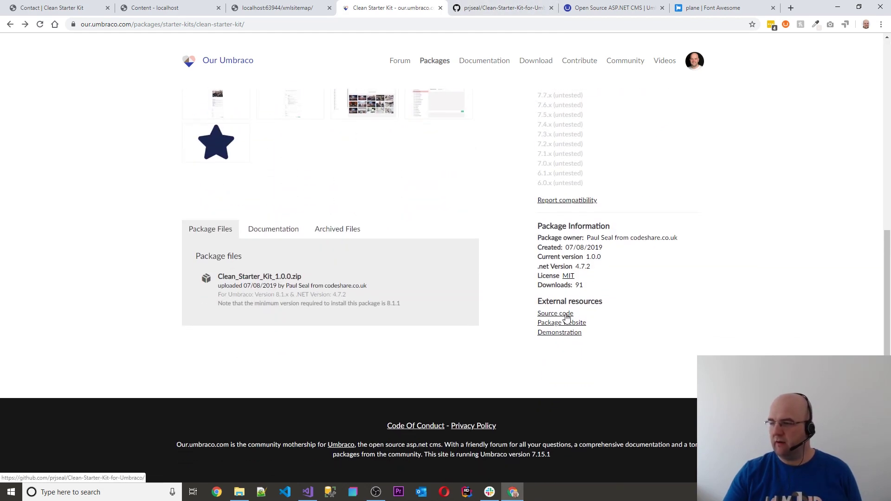
click(485, 8)
Browse the repo's src > Clean.Core folder, peeking into SurfaceControllers and ViewModels
scroll(483, 158, down, 6)
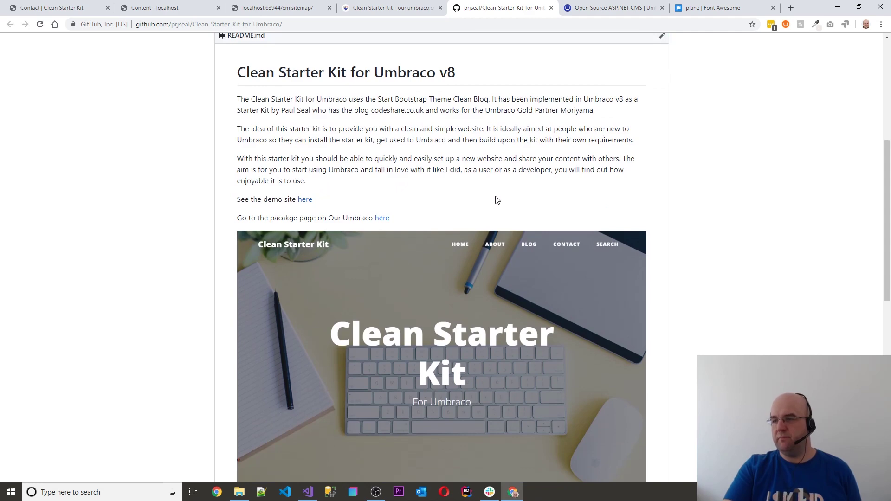
scroll(491, 198, up, 4)
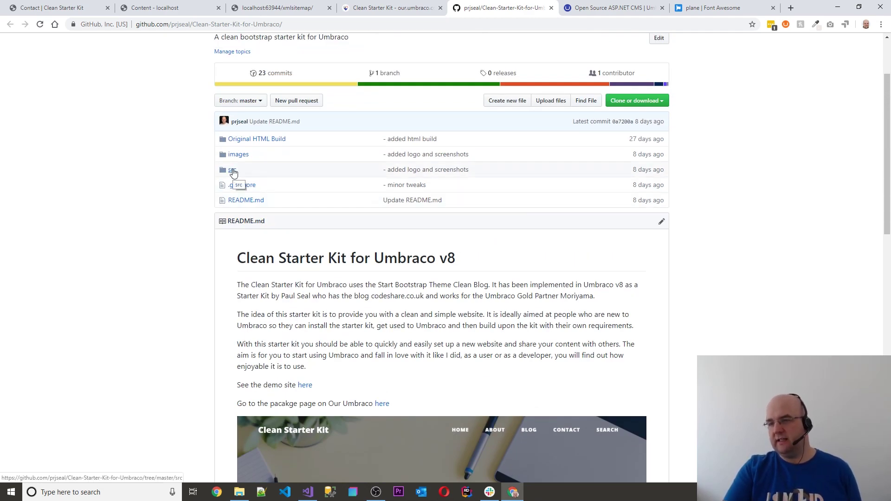
click(234, 170)
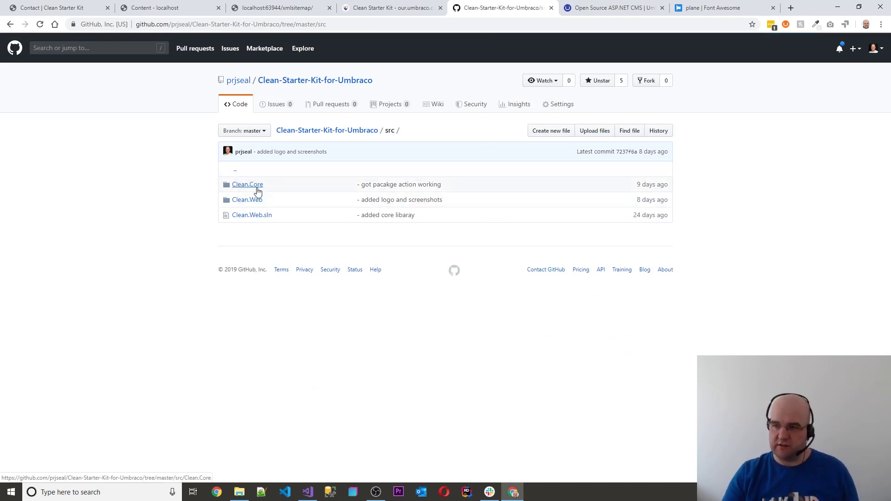
click(254, 186)
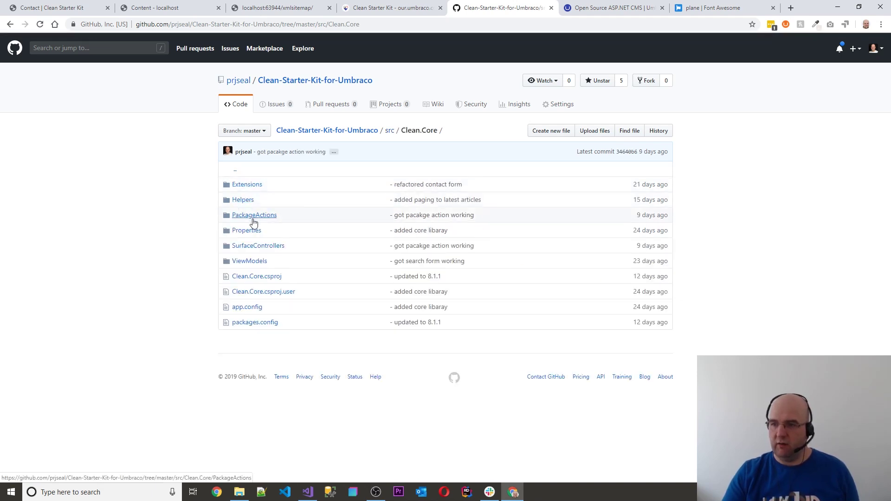
click(256, 247)
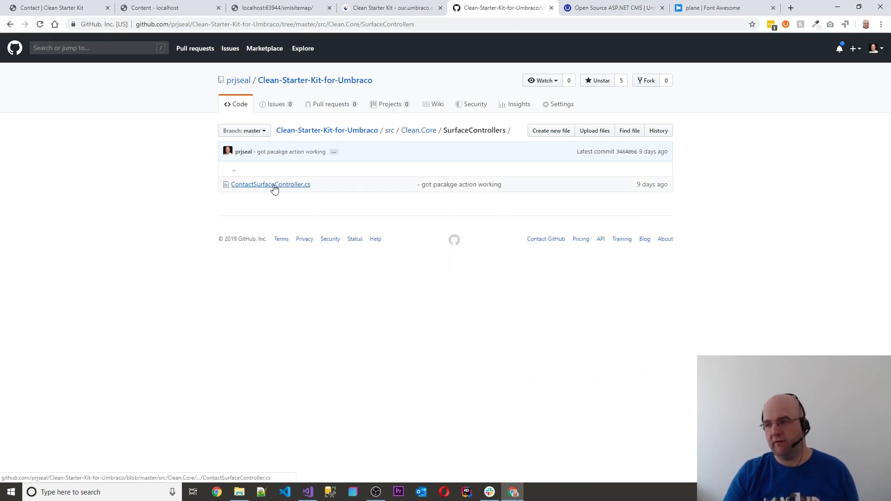
drag(274, 186, 428, 146)
click(423, 133)
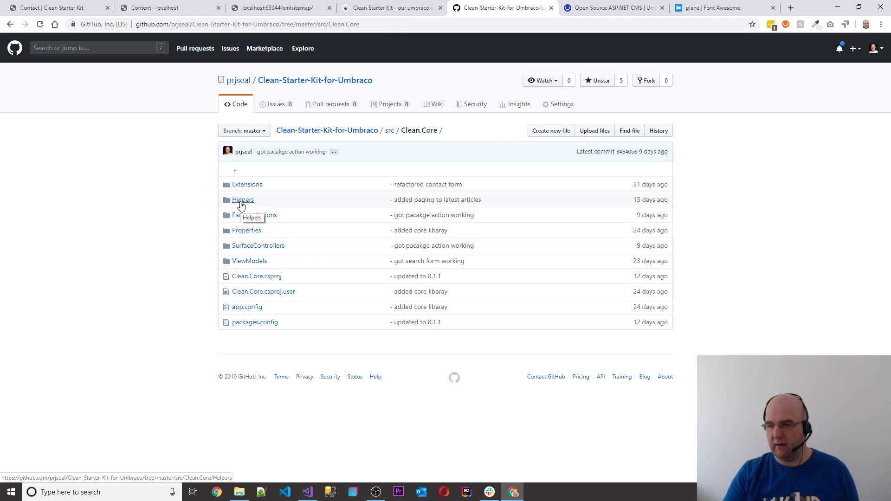
click(246, 261)
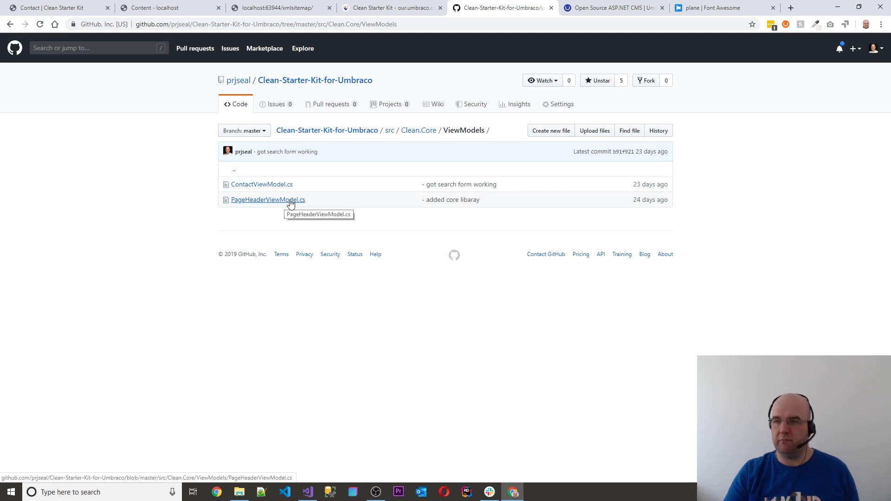
click(411, 136)
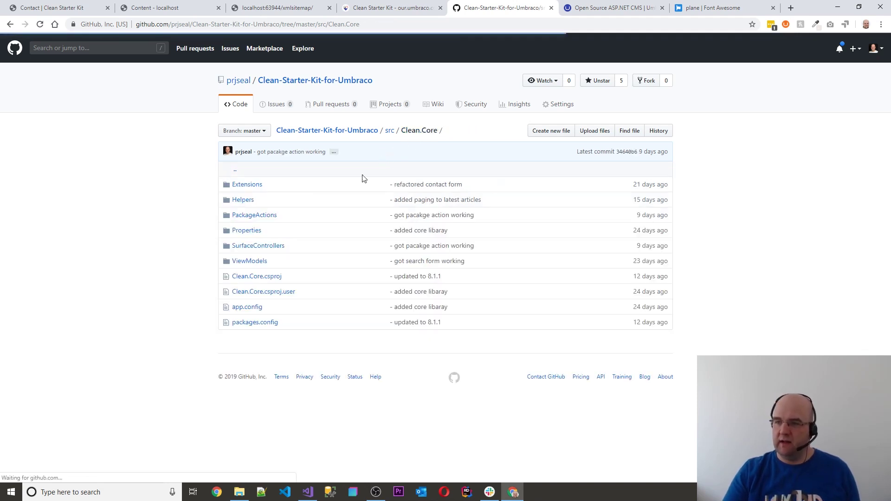
Open PackageActions > InstallPackageAction.cs and scroll through its code
click(259, 216)
click(271, 184)
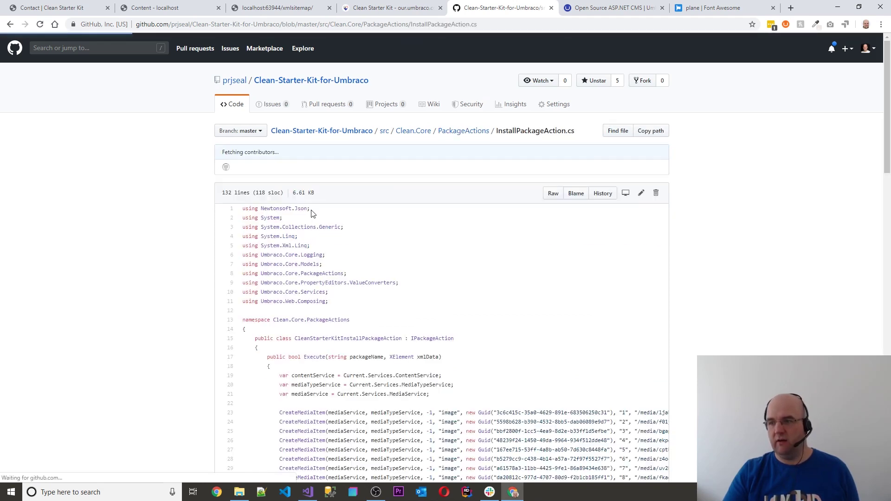
scroll(475, 290, down, 3)
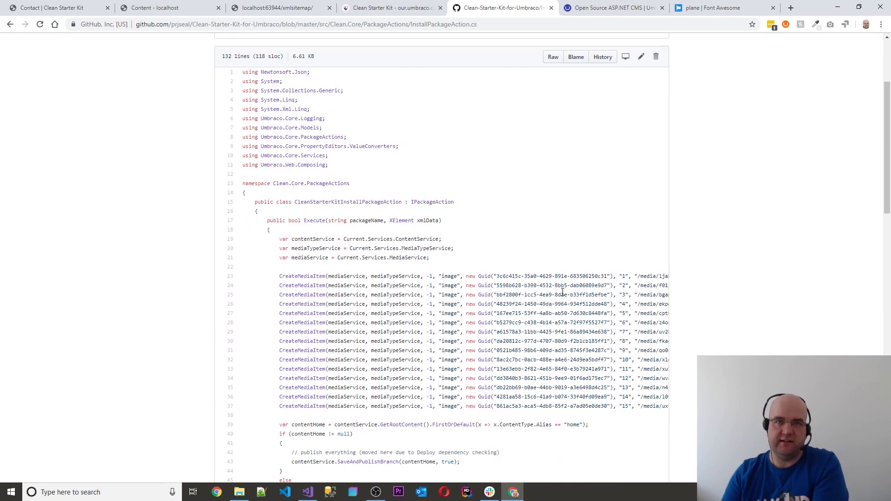
scroll(557, 295, down, 5)
scroll(555, 298, up, 8)
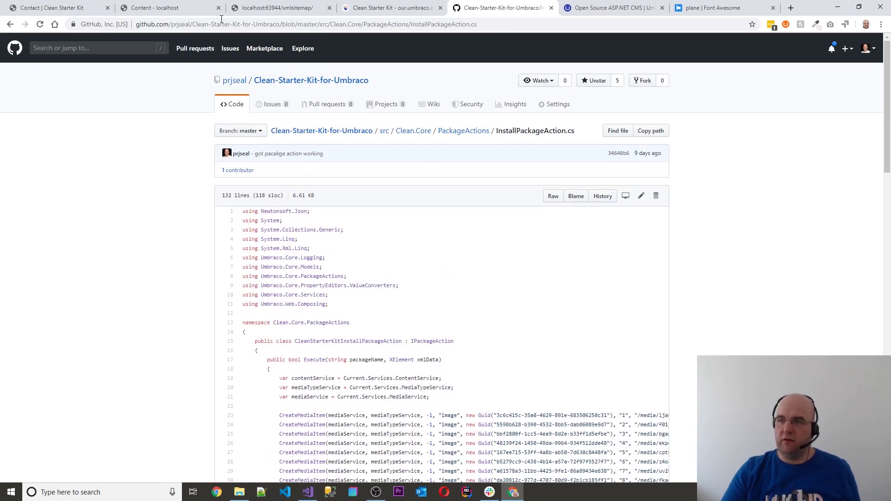
Go from the Contact page to the home page and scroll to the Popular blogs, Conferences and Meetups posts
click(37, 9)
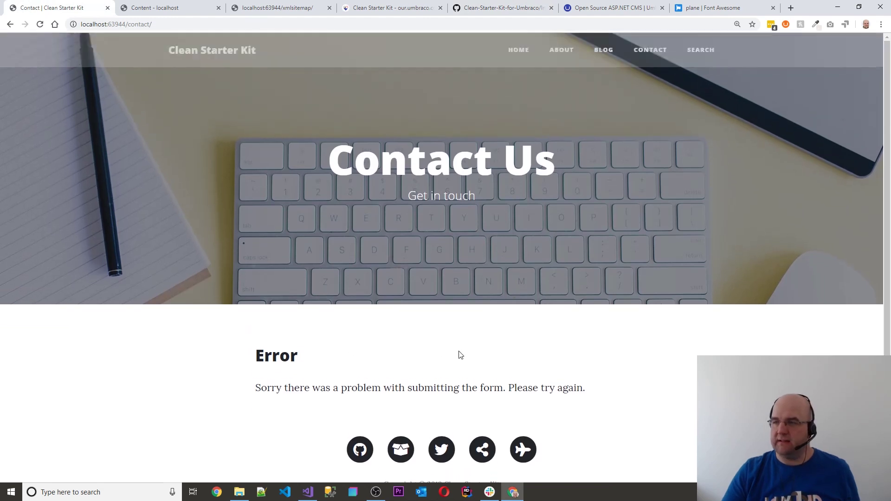
click(227, 52)
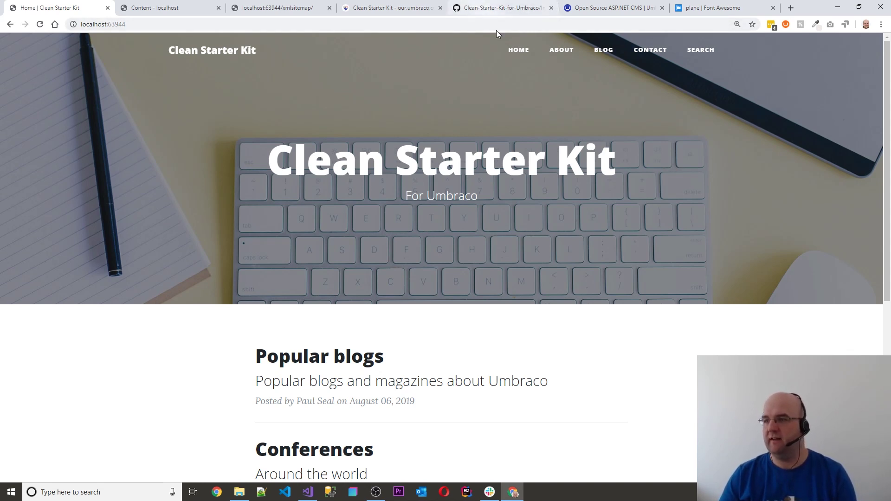
scroll(603, 200, down, 3)
scroll(605, 203, down, 1)
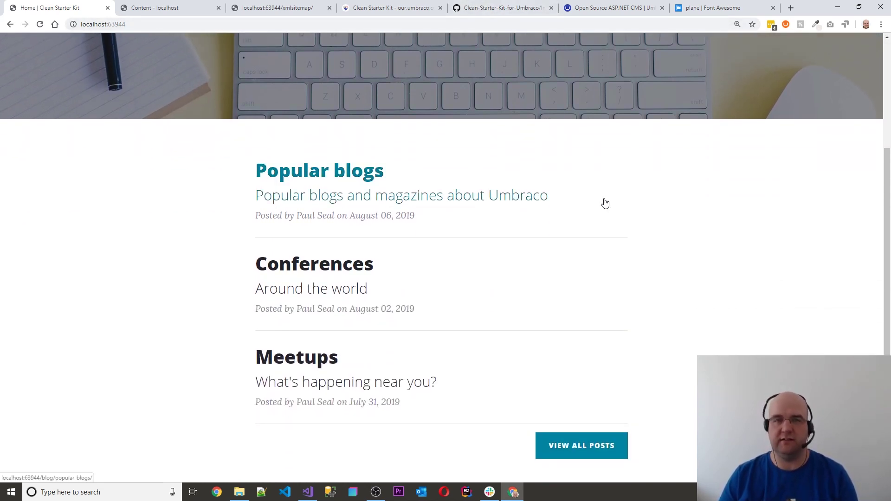